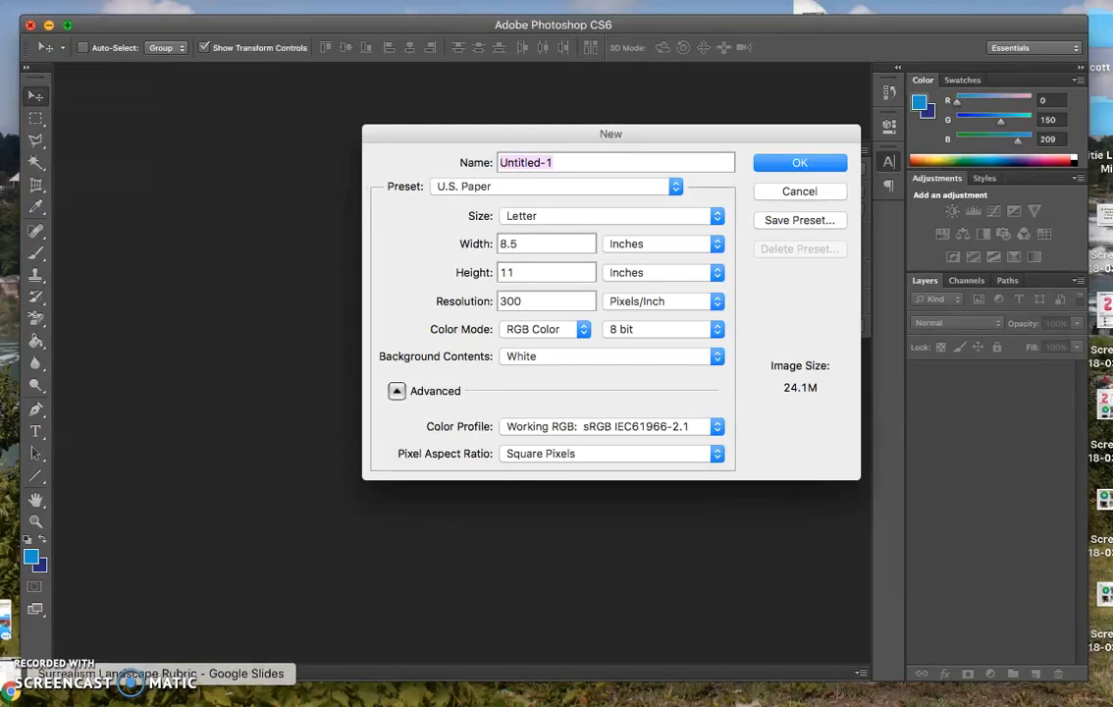
Switch to Chrome and check the Surrealism Landscape Rubric and the portrait and landscape document dimensions, then return to Photoshop
left_click(10, 677)
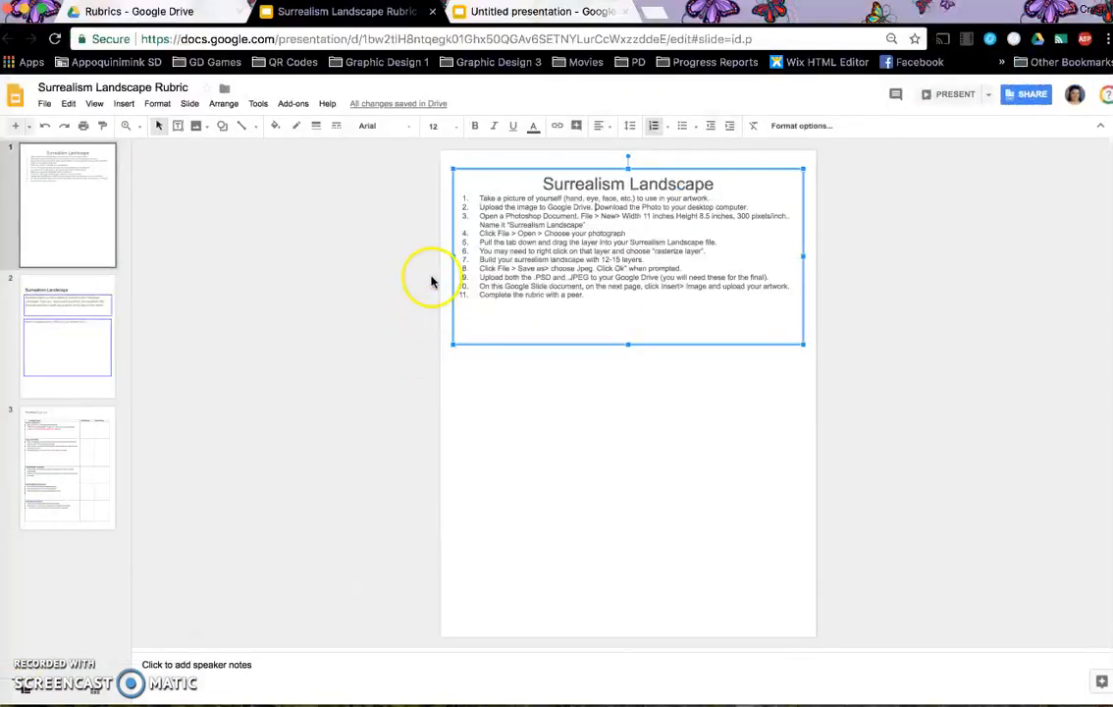
left_click(523, 14)
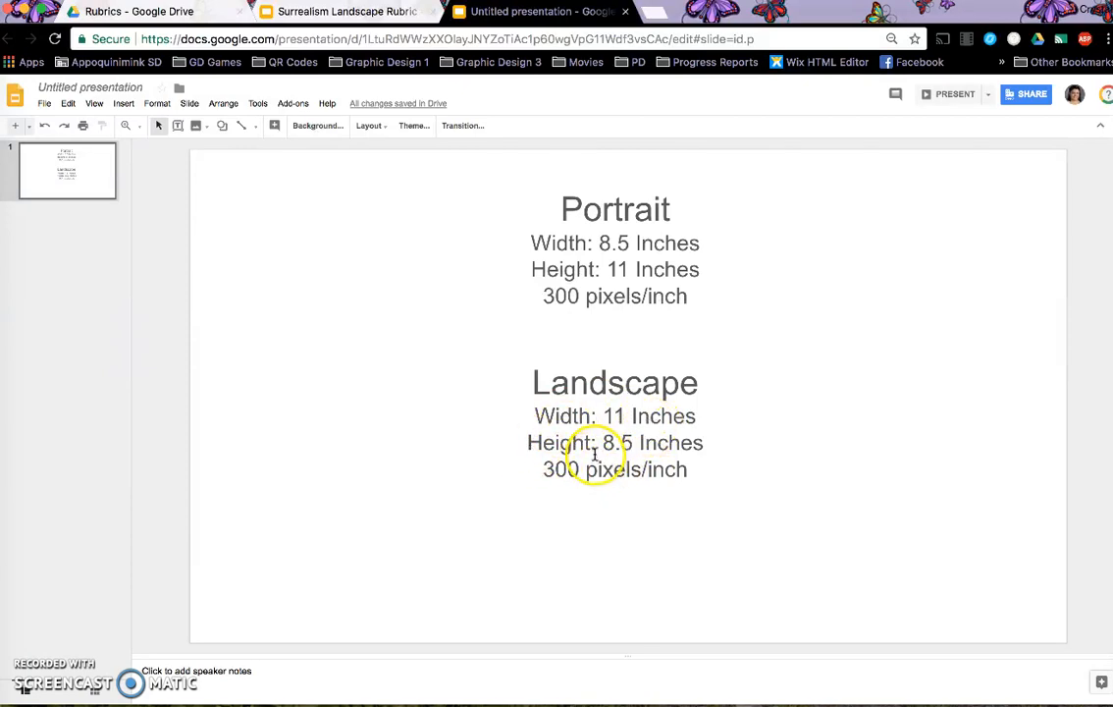
left_click(27, 8)
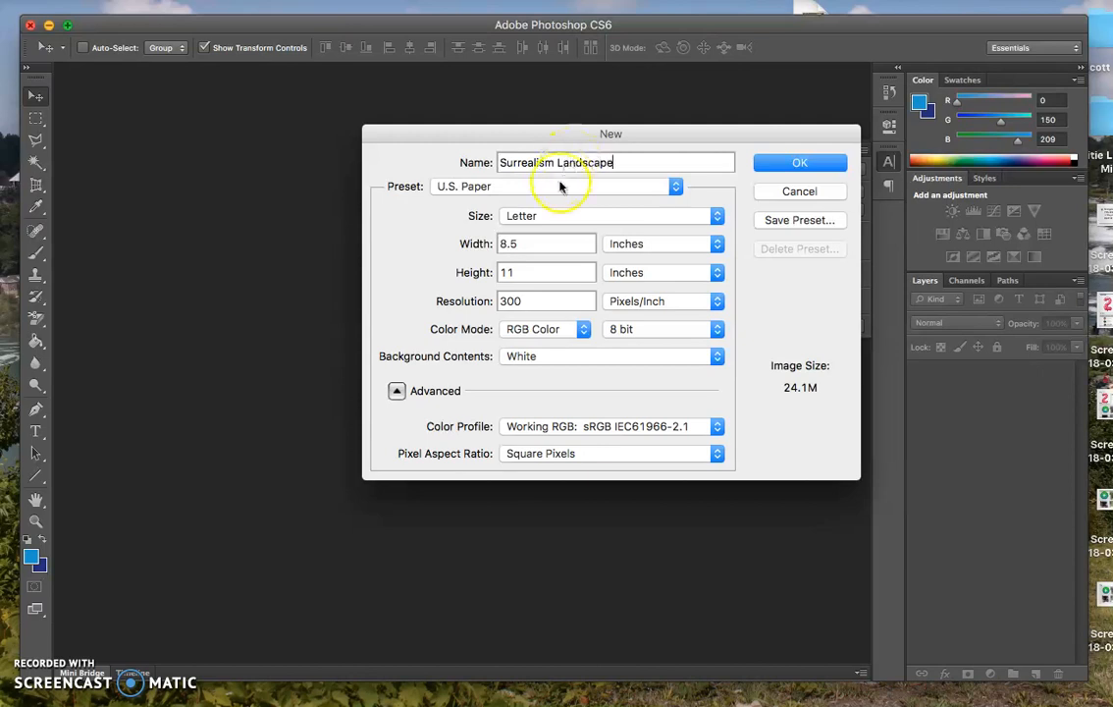
Create a document named Surrealism Landscape, 11 inches wide by 8.5 inches high at 300 pixels/inch, and collapse the Character panel
left_click(481, 244)
type("11")
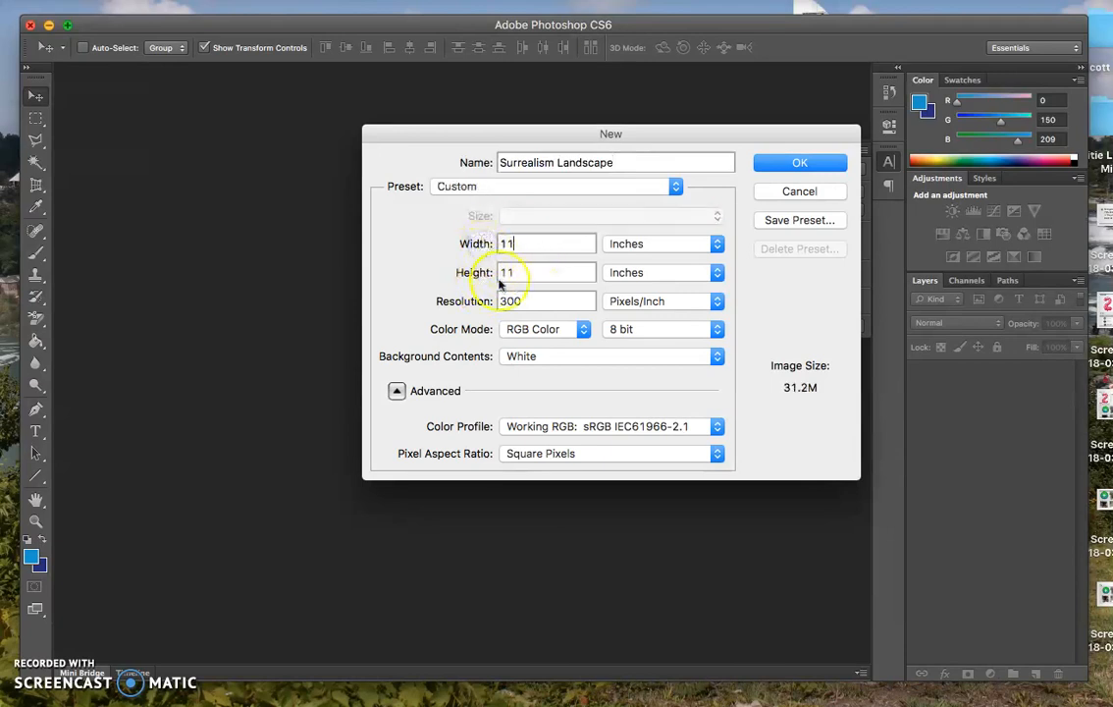
type("8.5")
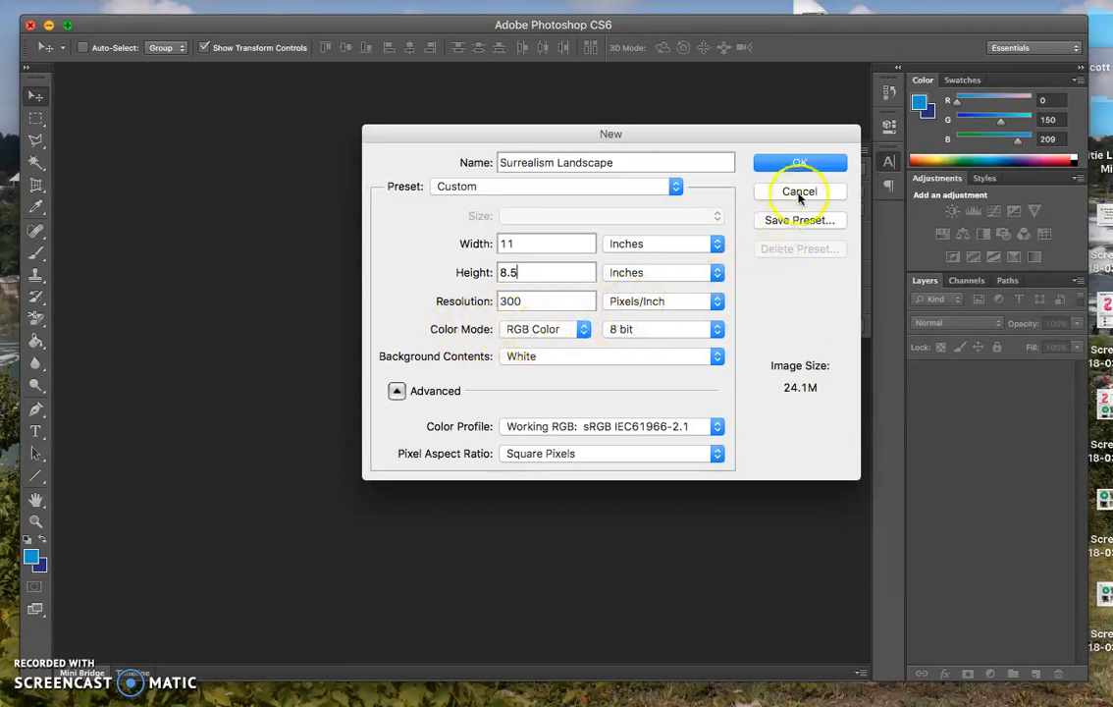
left_click(793, 163)
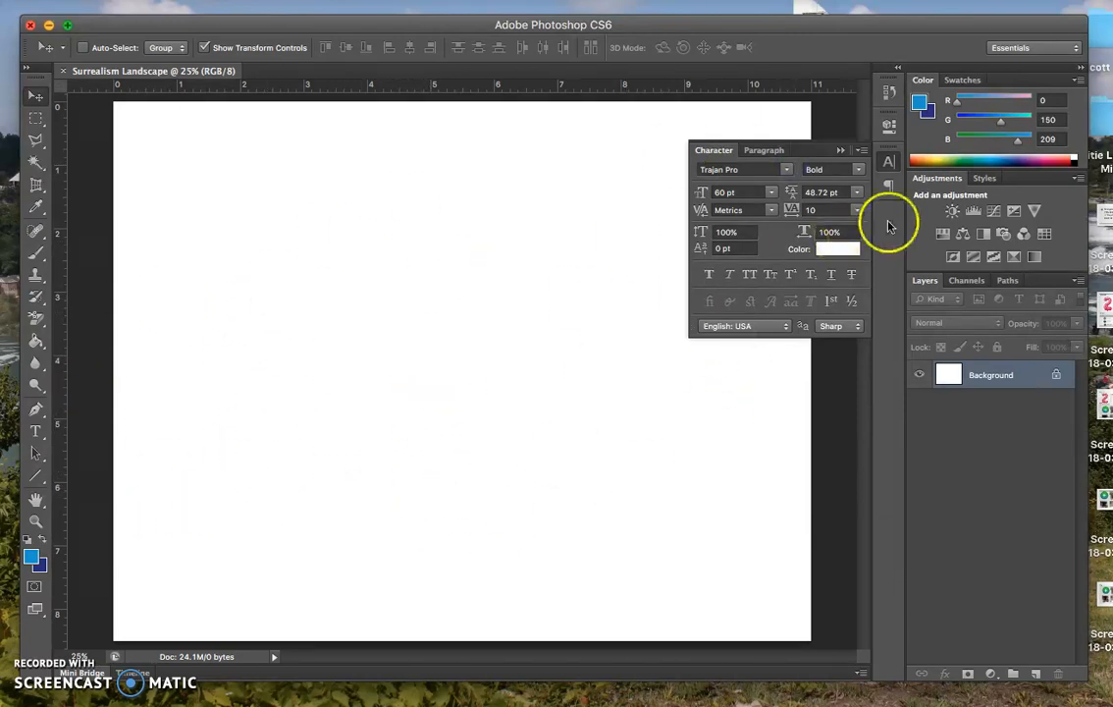
left_click(837, 152)
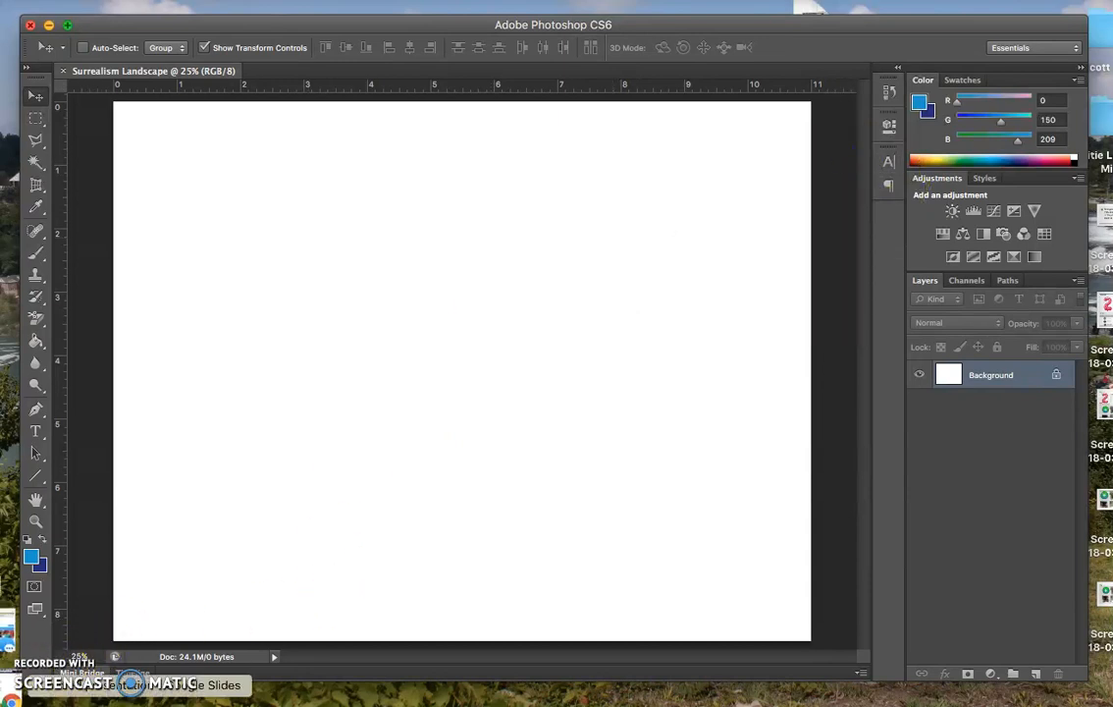
Switch to Chrome and review the image upload and download instructions in the Surrealism Landscape Rubric
left_click(8, 686)
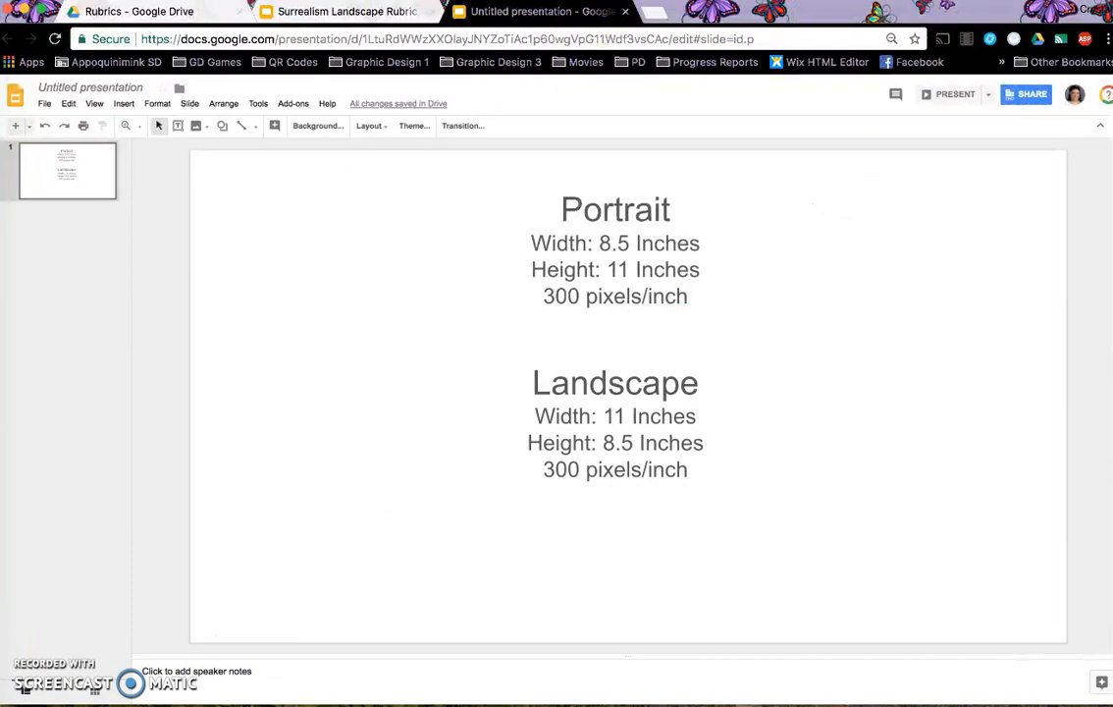
left_click(340, 14)
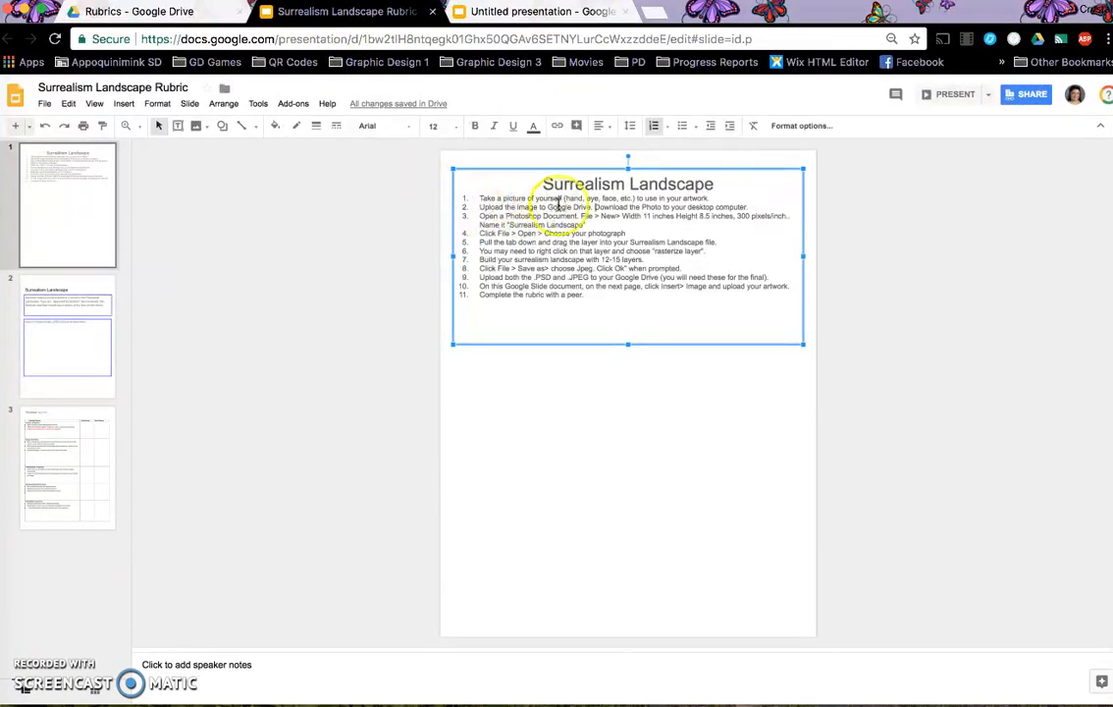
left_click_drag(529, 203, 478, 203)
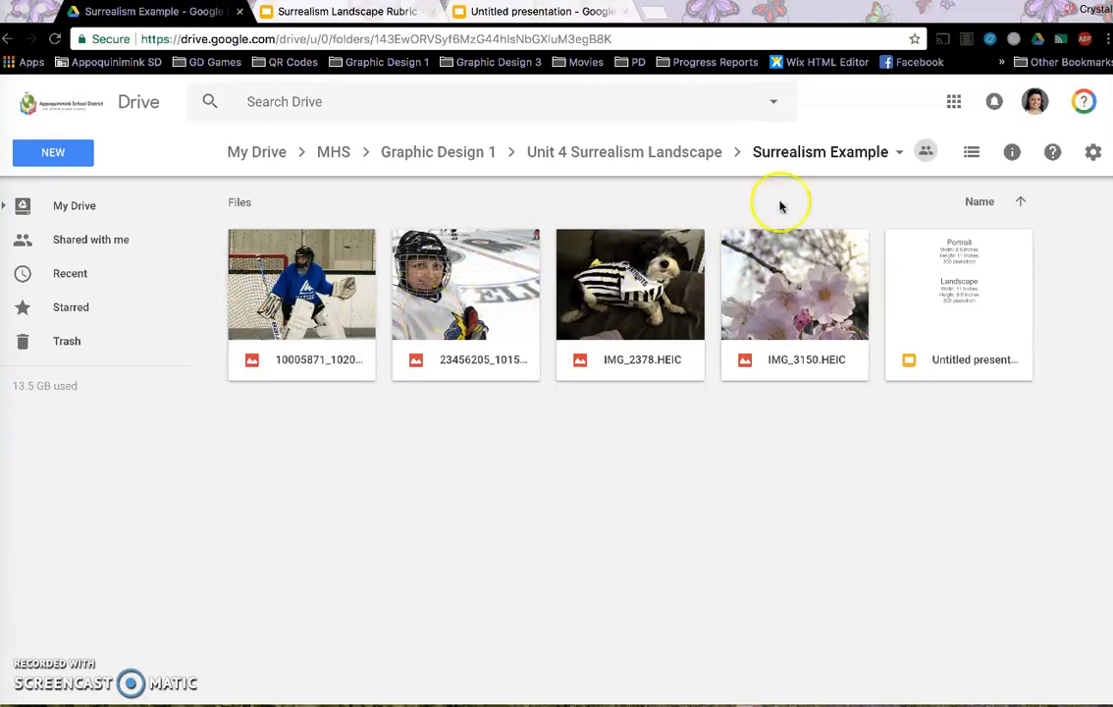
Open google.com in a new browser tab and search for images of "space"
left_click(653, 18)
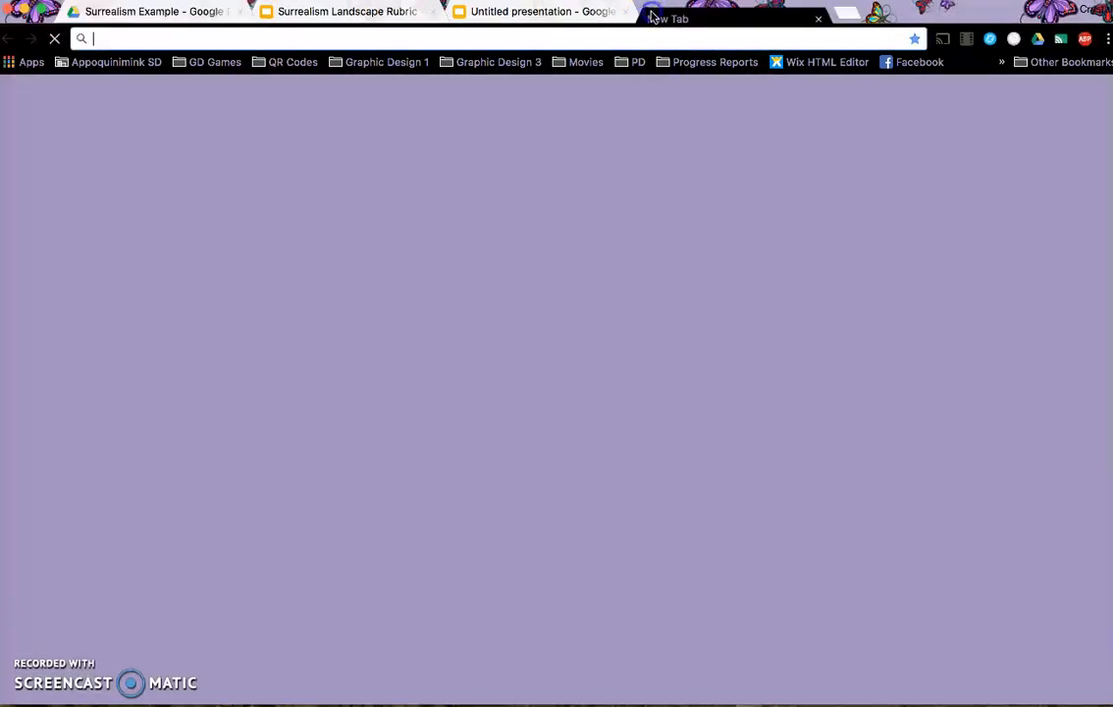
type("google.com")
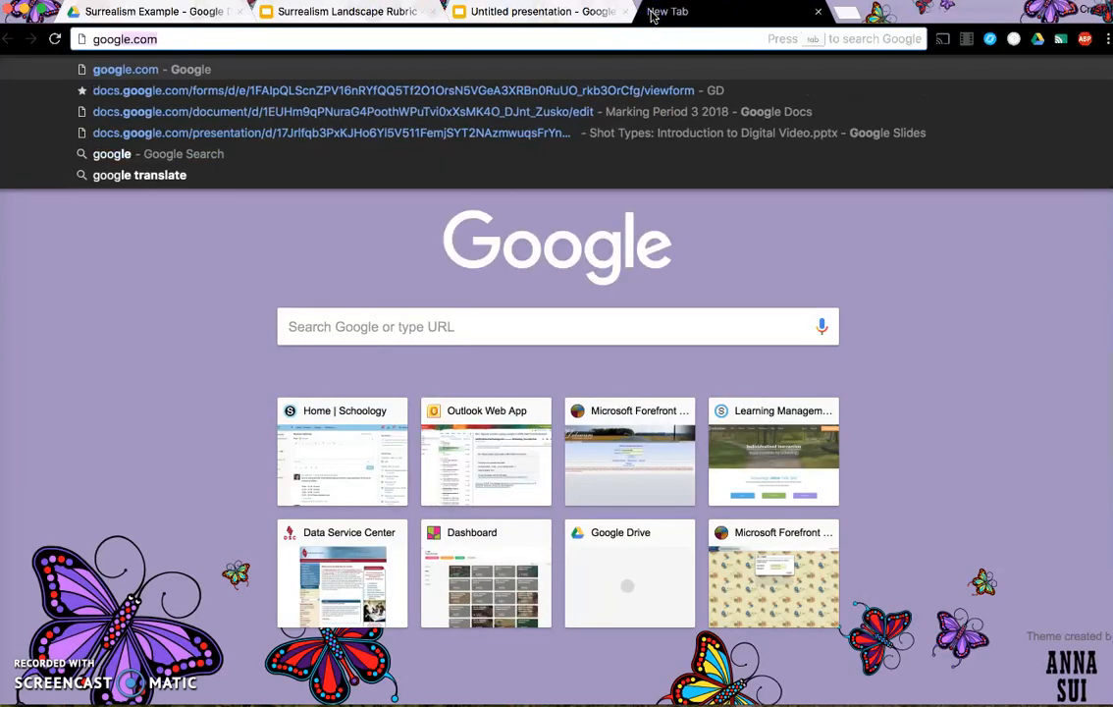
key("Return")
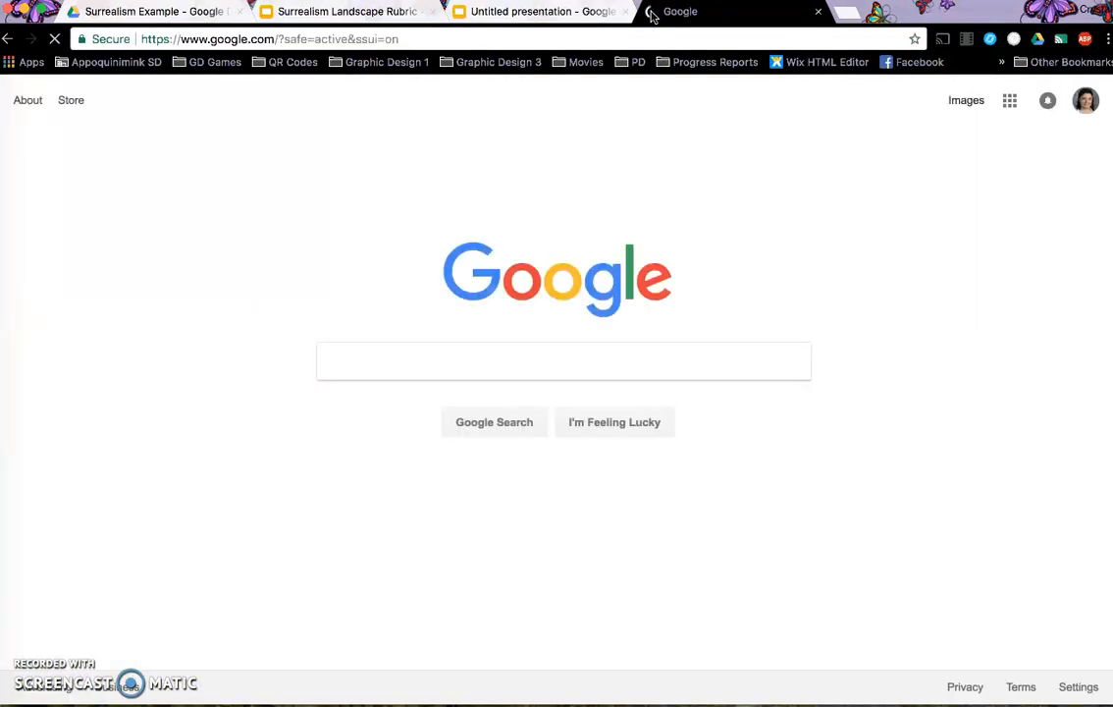
type("space")
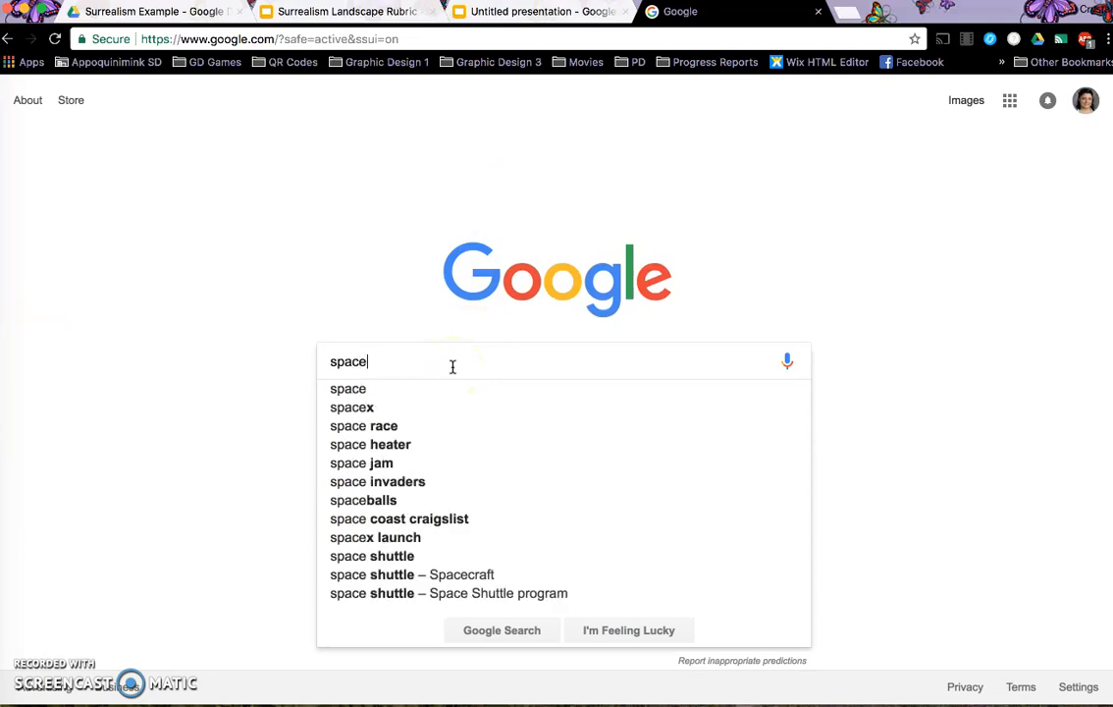
key("Return")
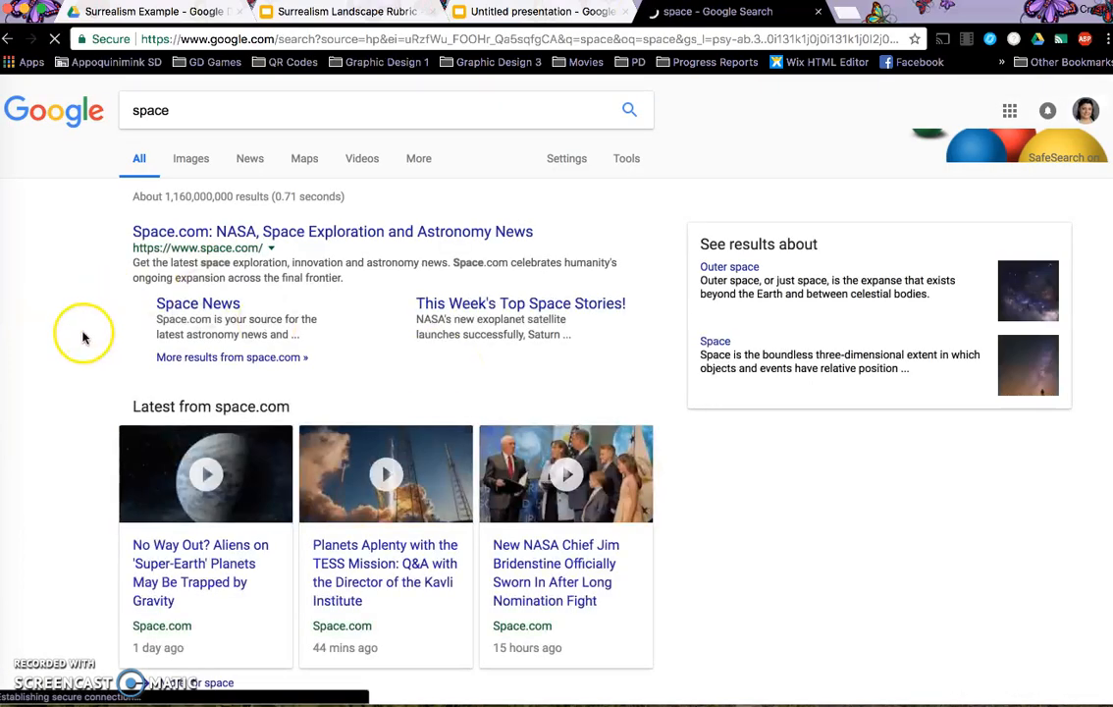
left_click(185, 168)
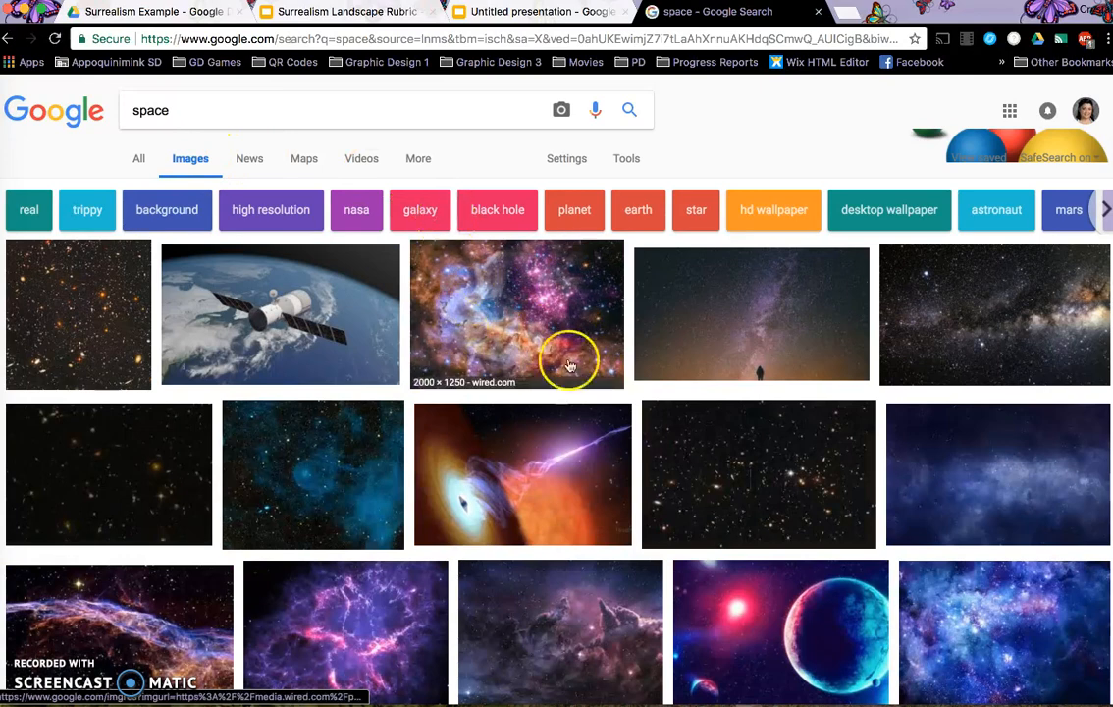
Preview the 2000 × 1250 Wired nebula photo and save it to Downloads as a JPEG named Space BG
left_click(509, 300)
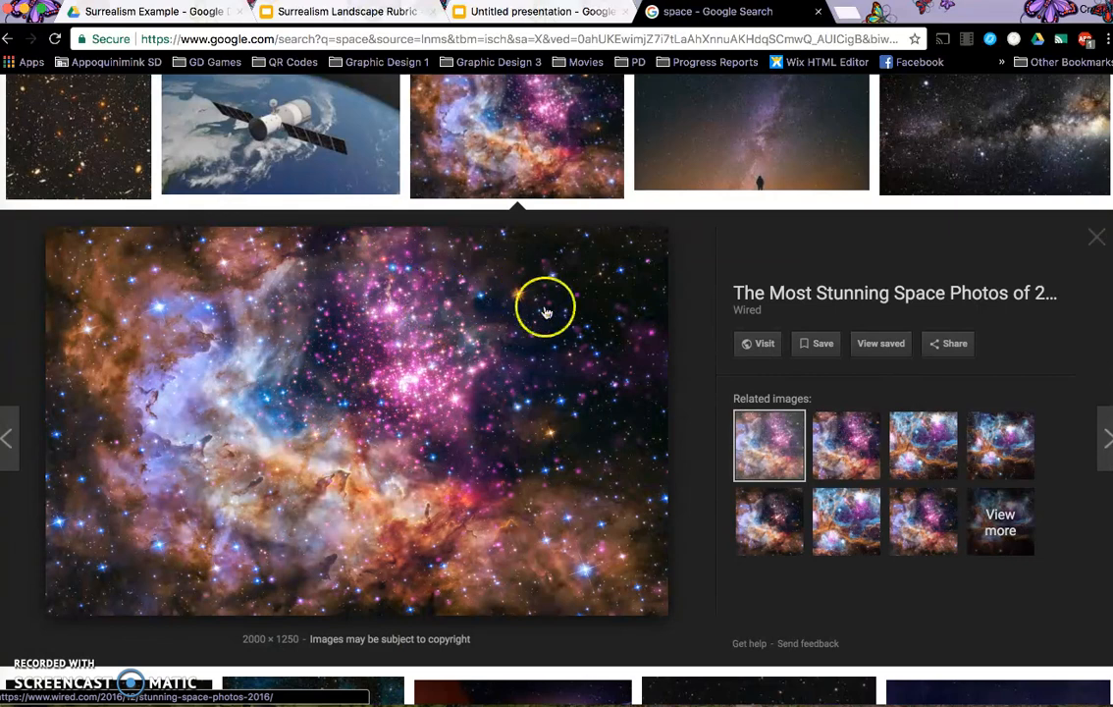
right_click(377, 379)
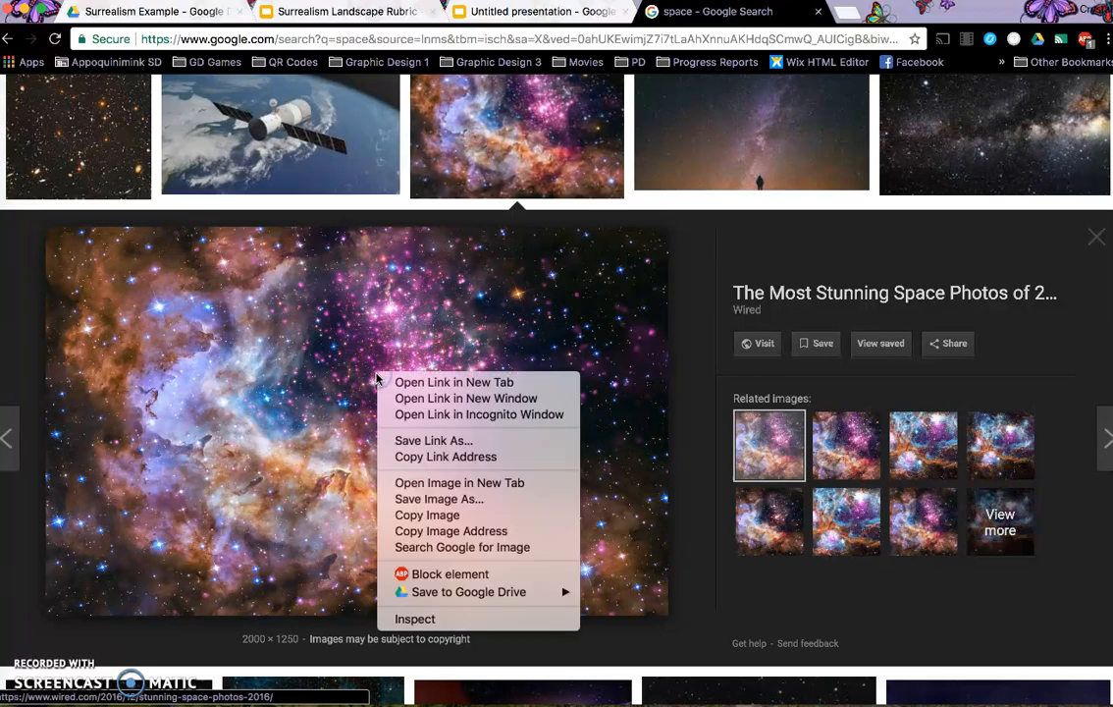
left_click(426, 500)
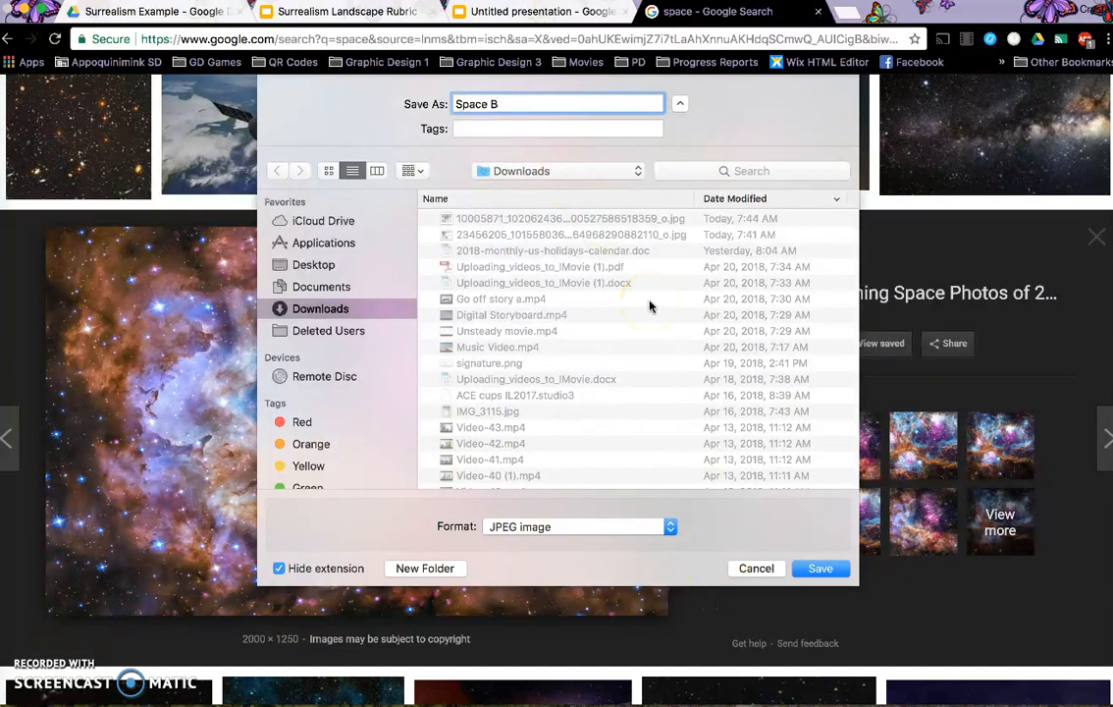
left_click(833, 570)
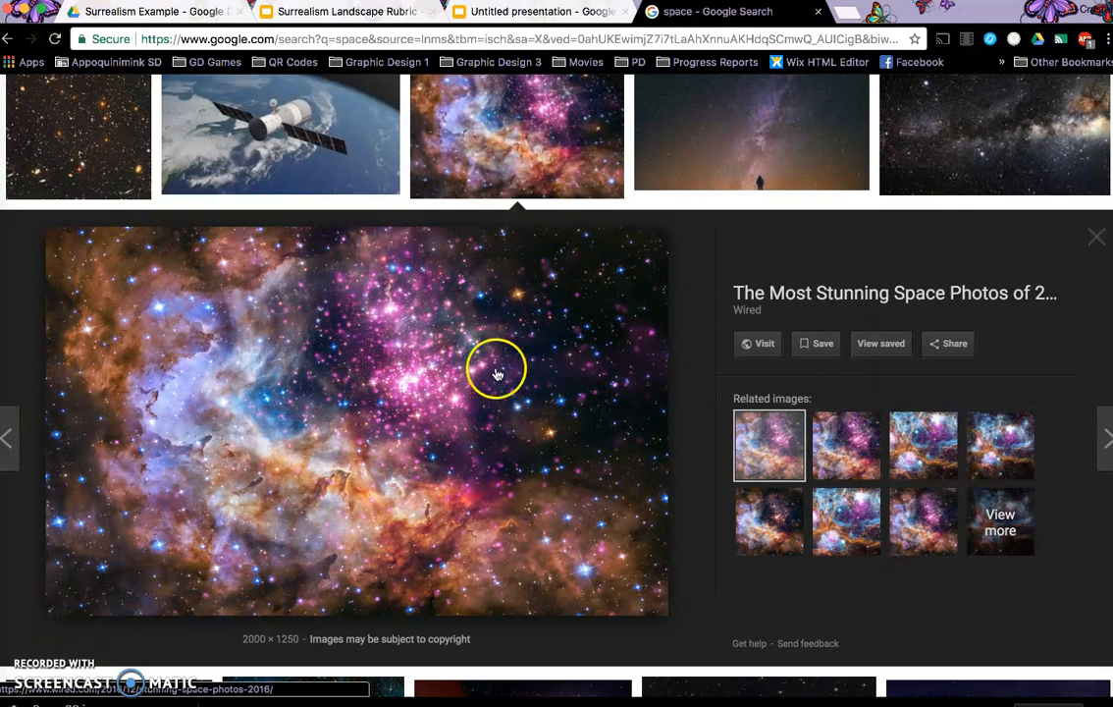
Return to Photoshop and open Space BG.jpg from the Downloads folder
left_click(24, 11)
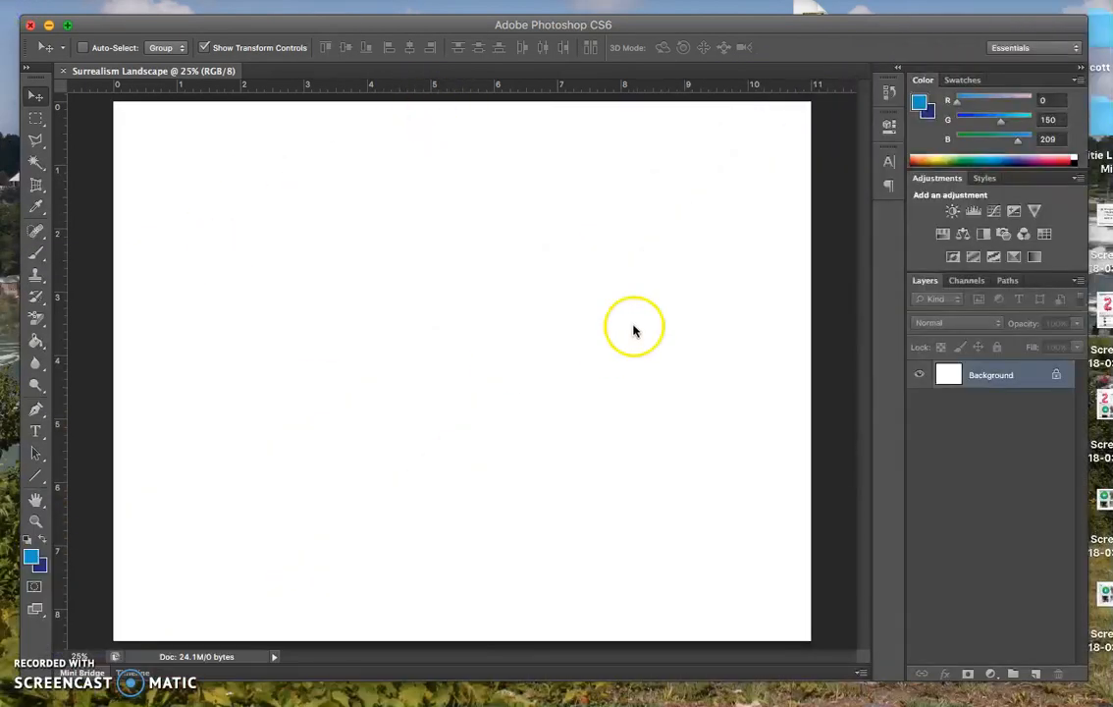
left_click(149, 31)
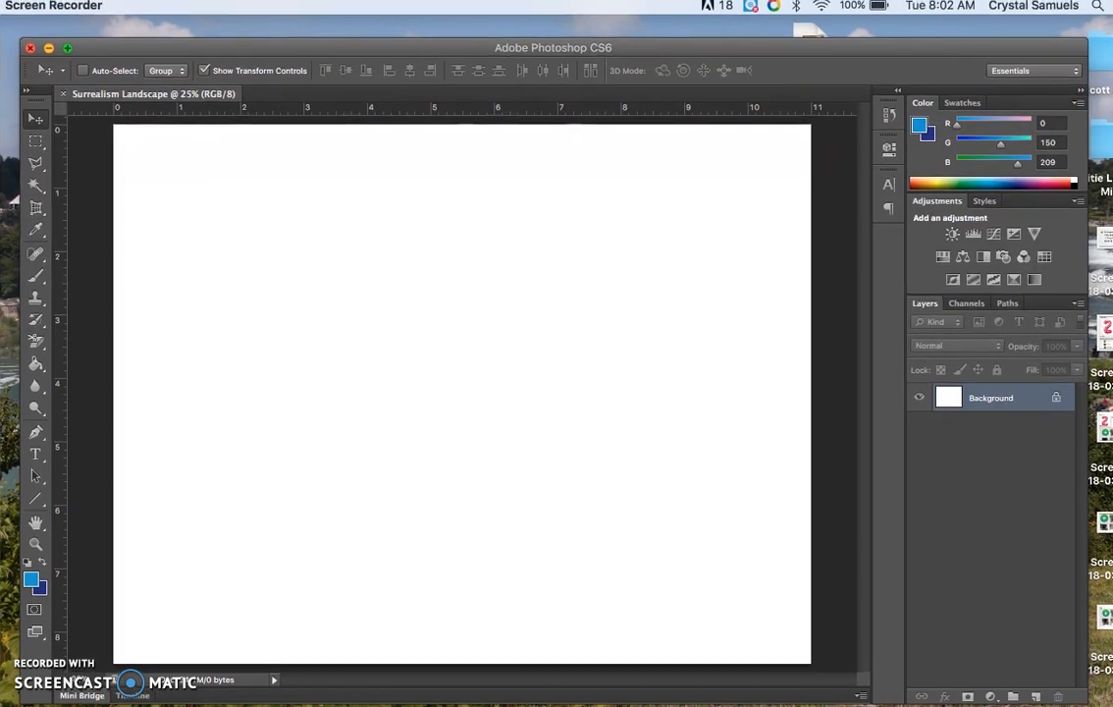
left_click(142, 42)
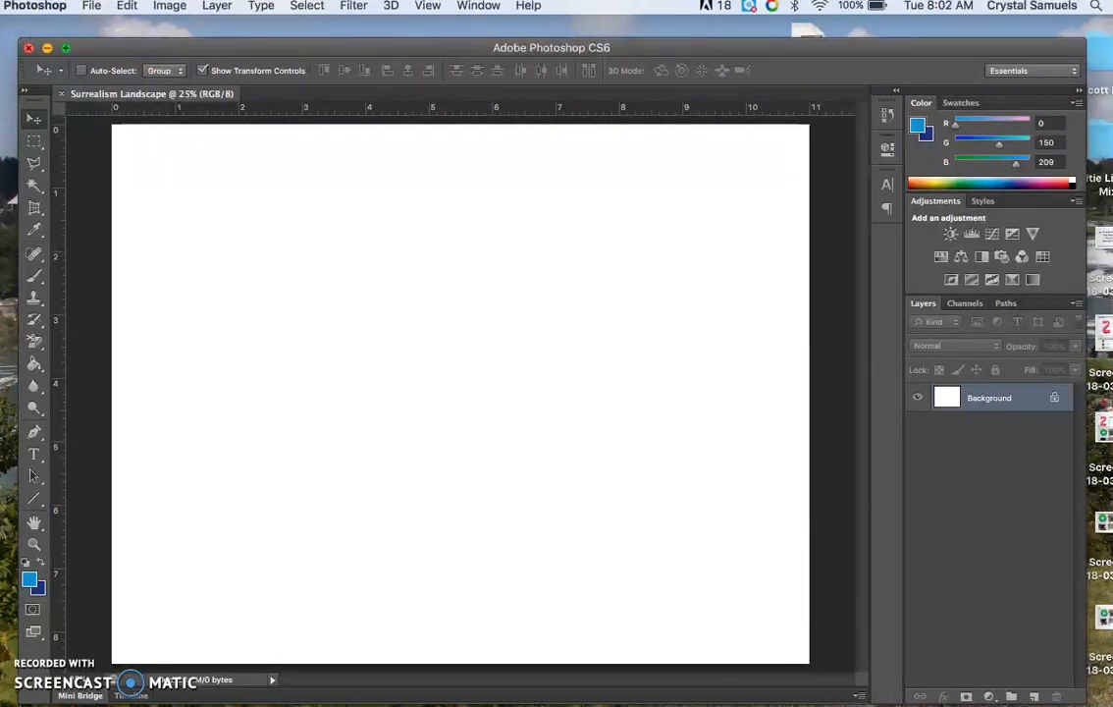
left_click(91, 8)
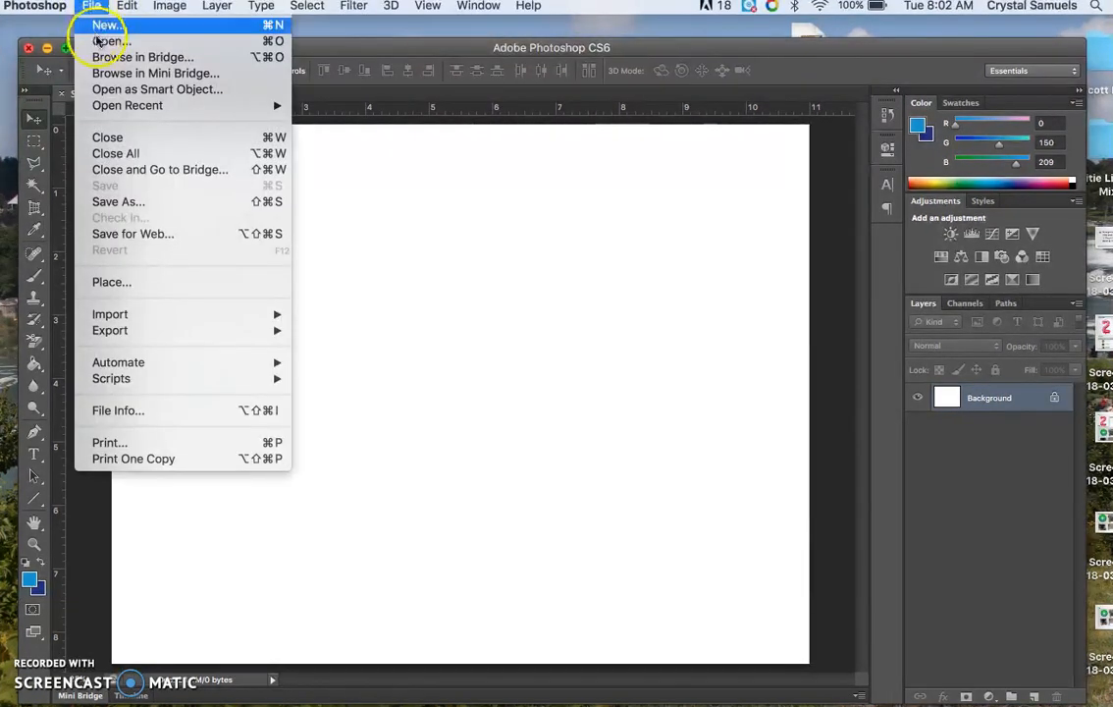
left_click(103, 42)
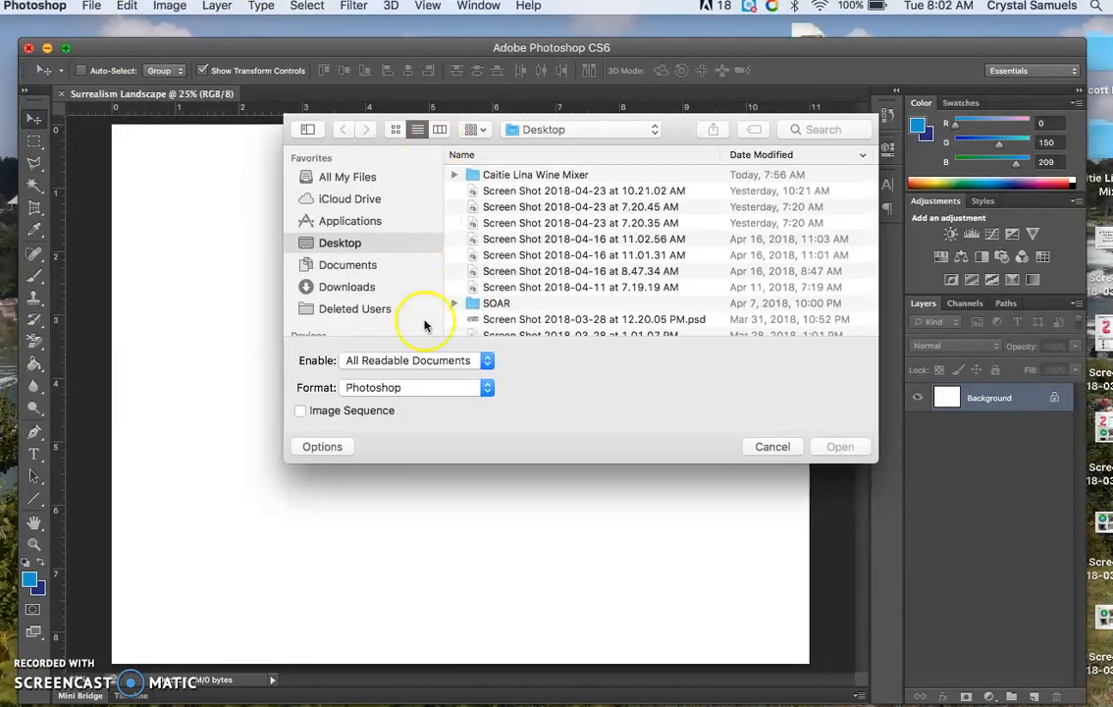
left_click(348, 286)
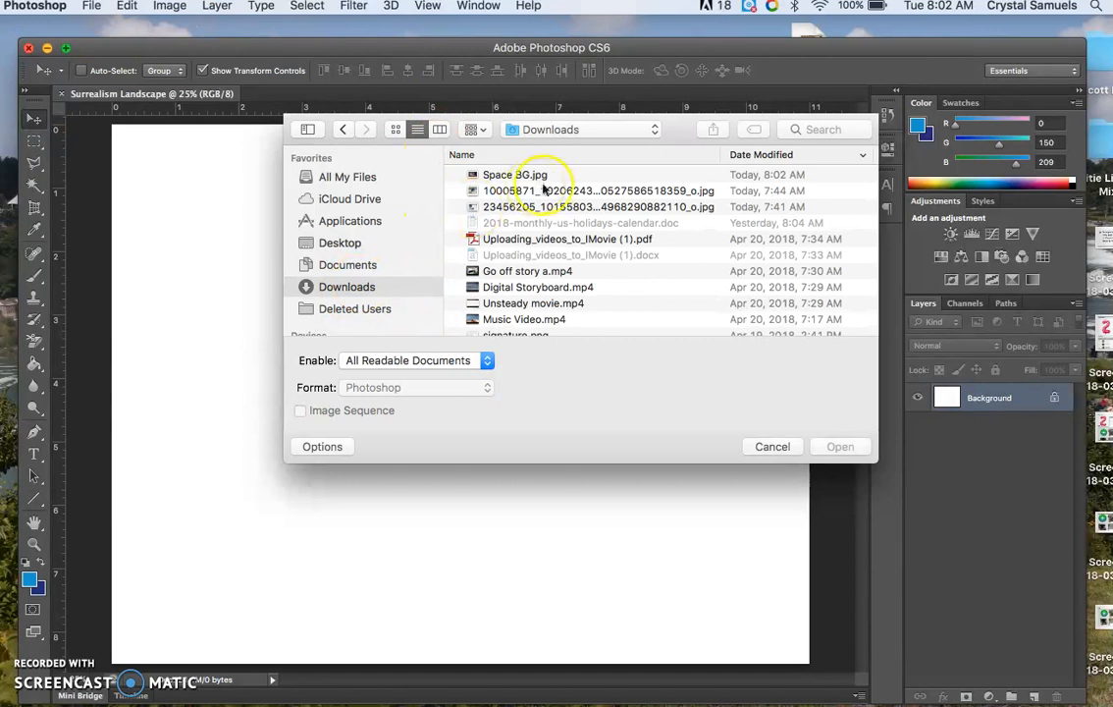
left_click(521, 174)
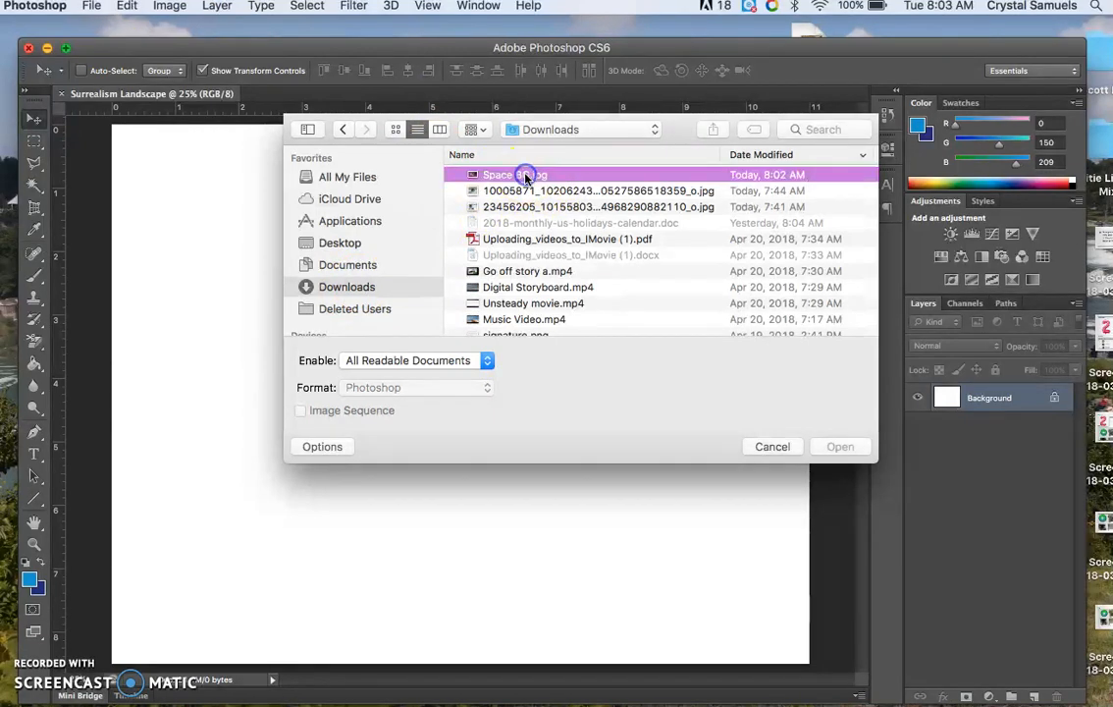
left_click(847, 447)
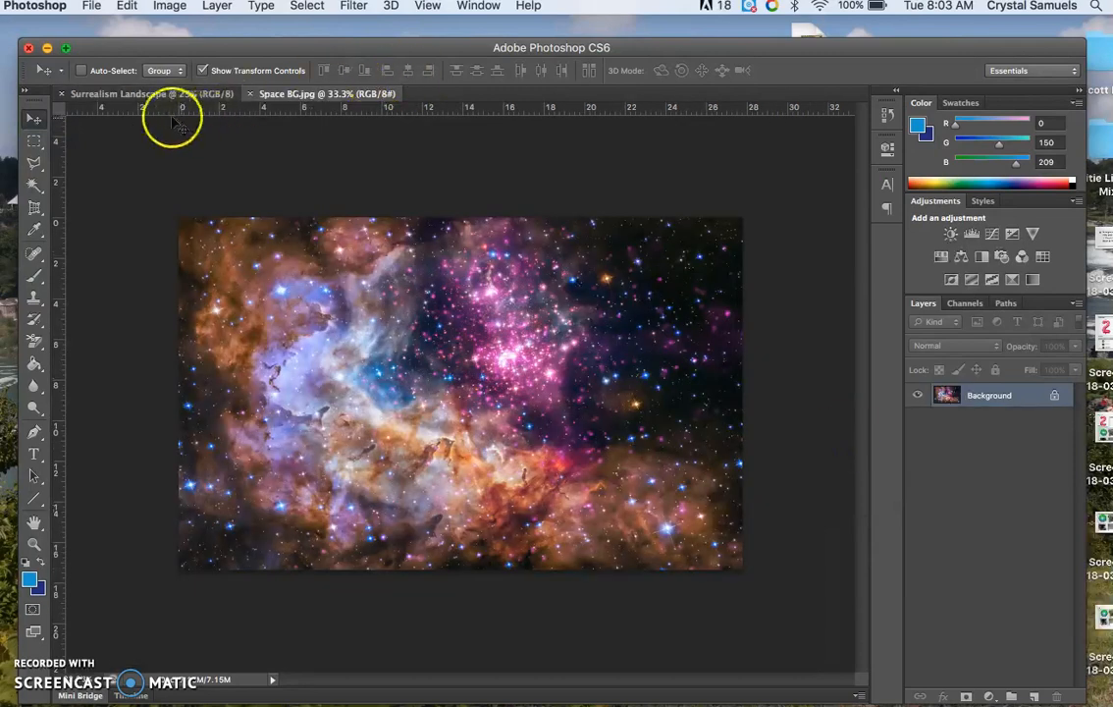
left_click(143, 95)
left_click(266, 95)
left_click(165, 95)
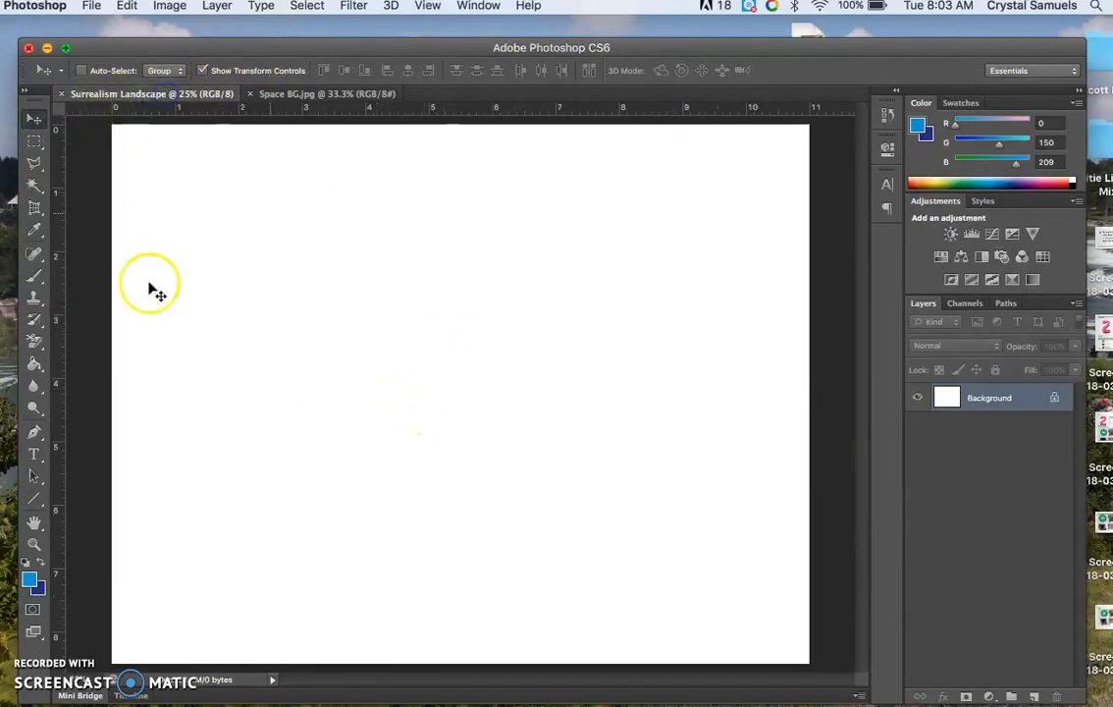
left_click(359, 96)
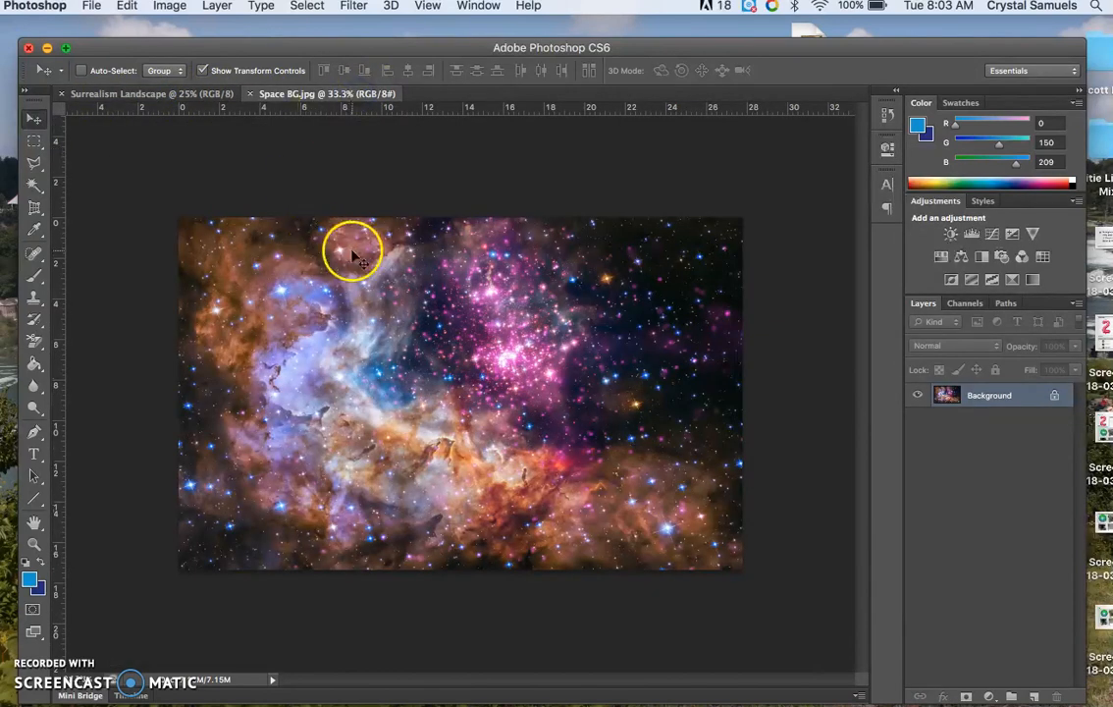
left_click(130, 95)
left_click(310, 94)
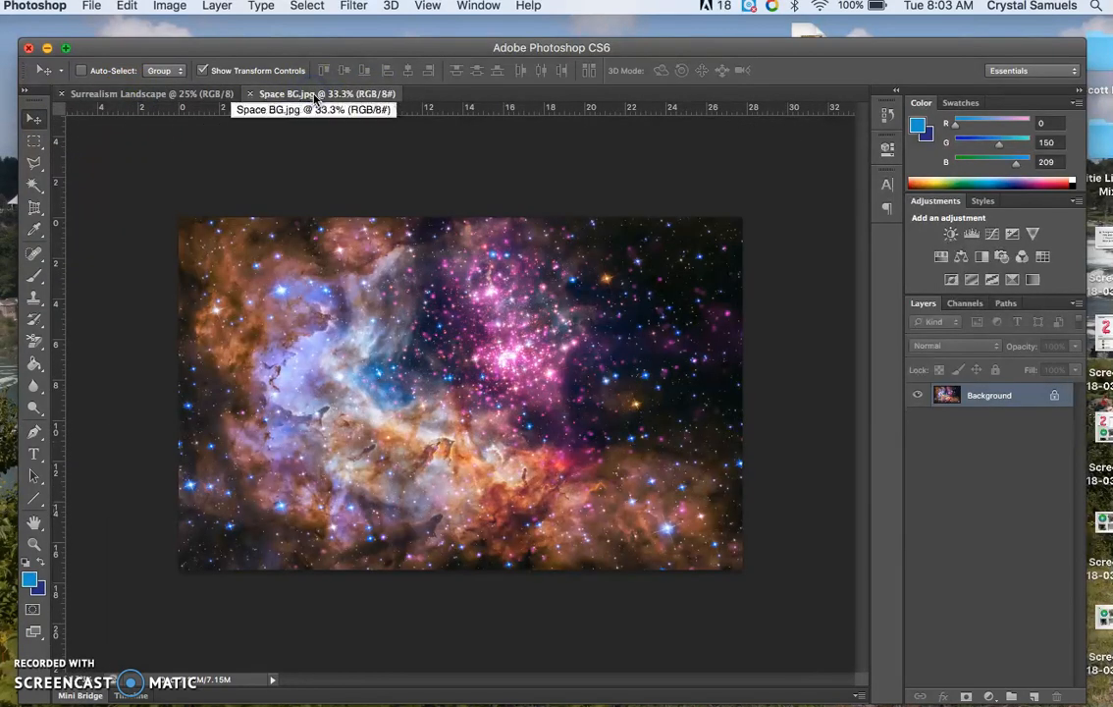
Float Space BG.jpg in its own window and copy its Background layer into the Surrealism Landscape document
left_click_drag(313, 94, 60, 143)
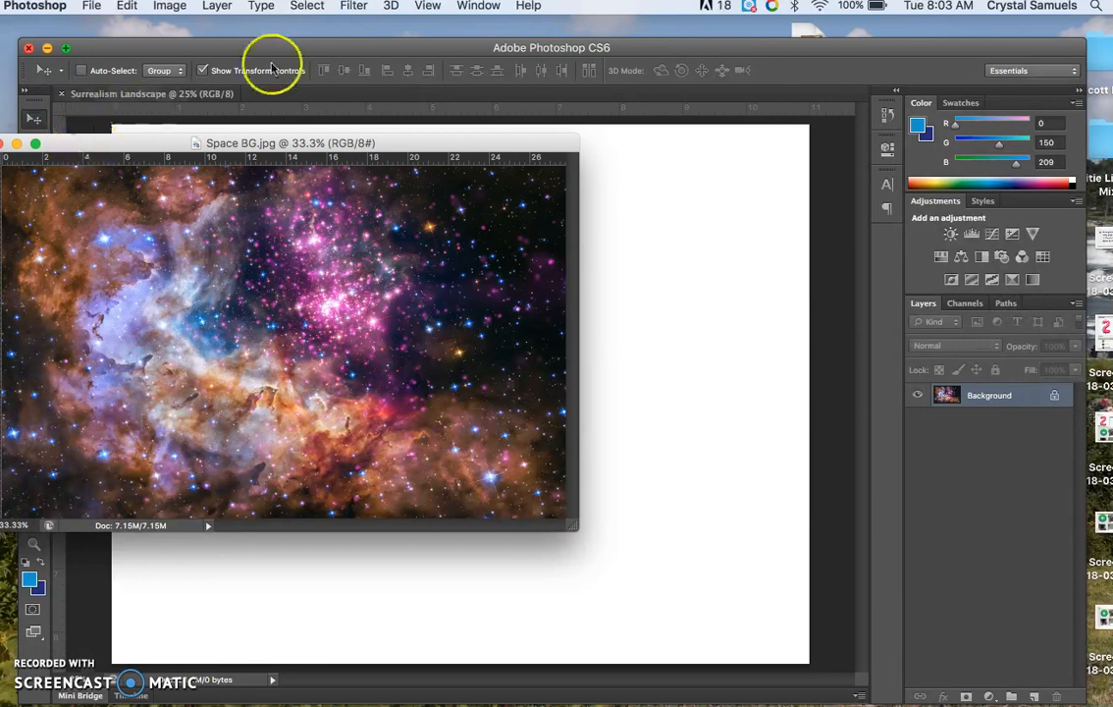
left_click(1012, 399)
left_click_drag(1012, 400, 700, 414)
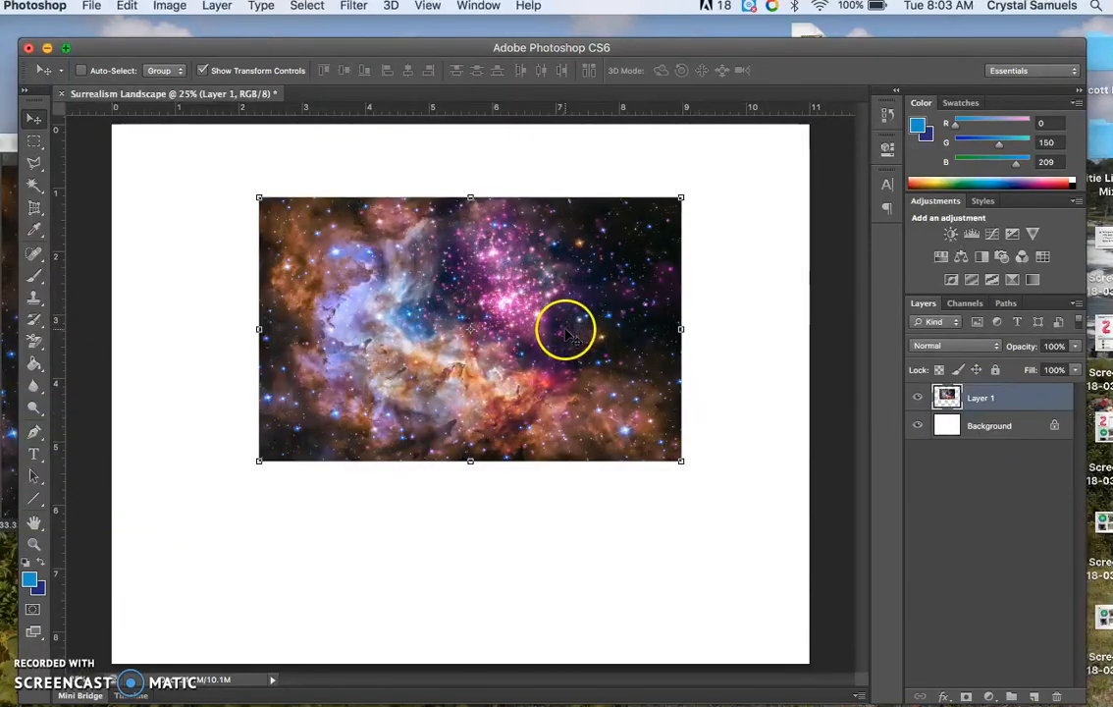
Move the space image layer to the canvas's upper-left corner and scale it up to cover the whole canvas
left_click_drag(557, 332, 414, 257)
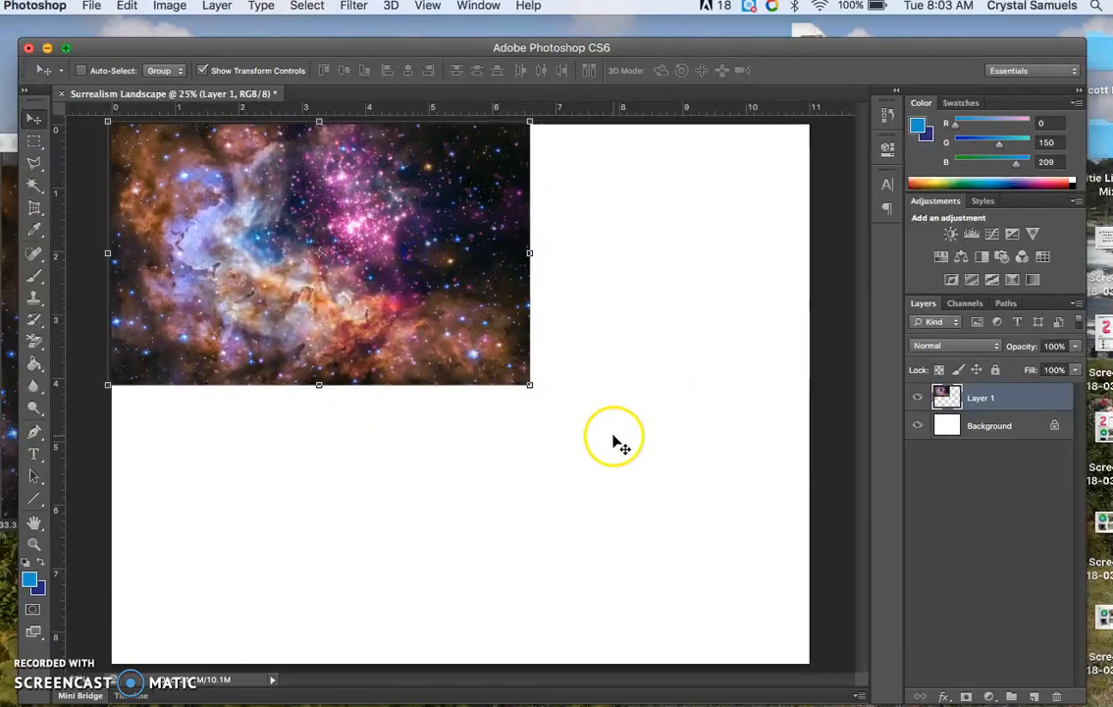
left_click_drag(530, 384, 817, 679)
left_click_drag(731, 640, 777, 636)
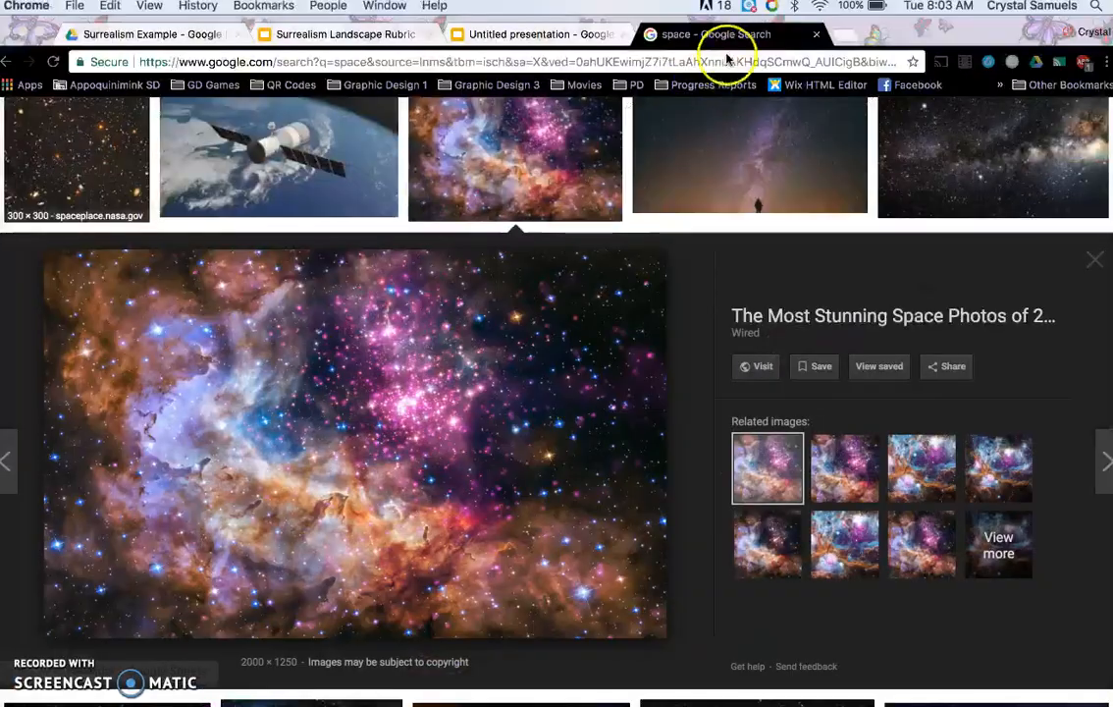
Search Google Images for "beach with ocean"
scroll(500, 225, "up", 2)
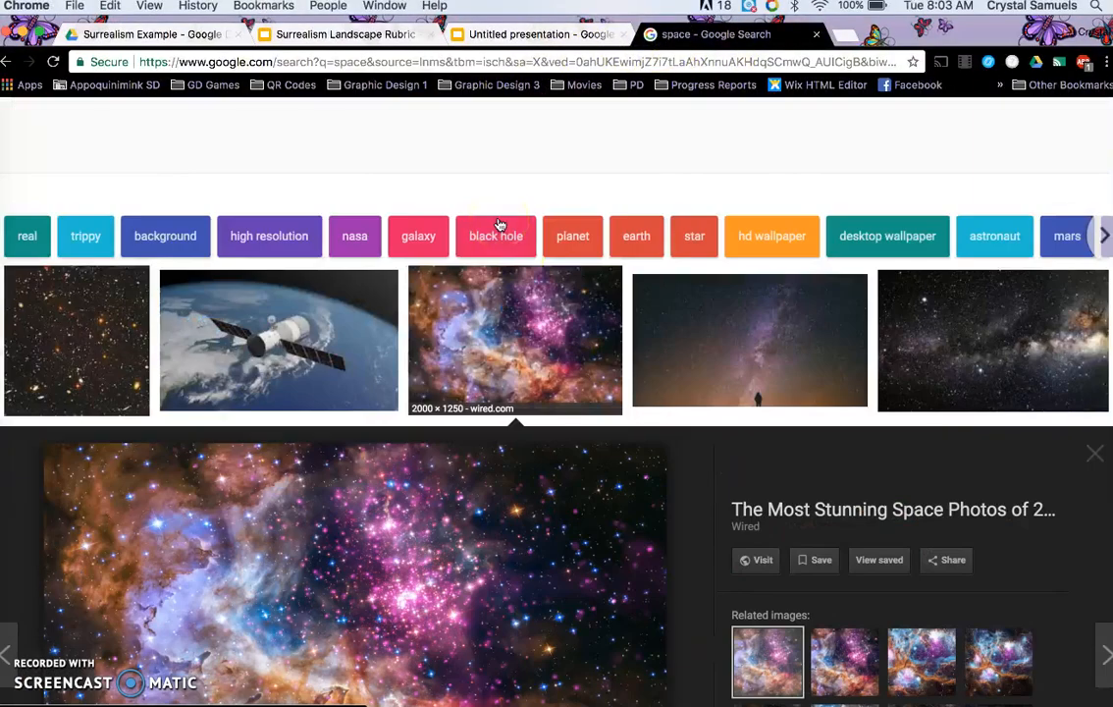
left_click(229, 130)
type("ocea")
key("BackSpace")
key("BackSpace")
key("BackSpace")
key("BackSpace")
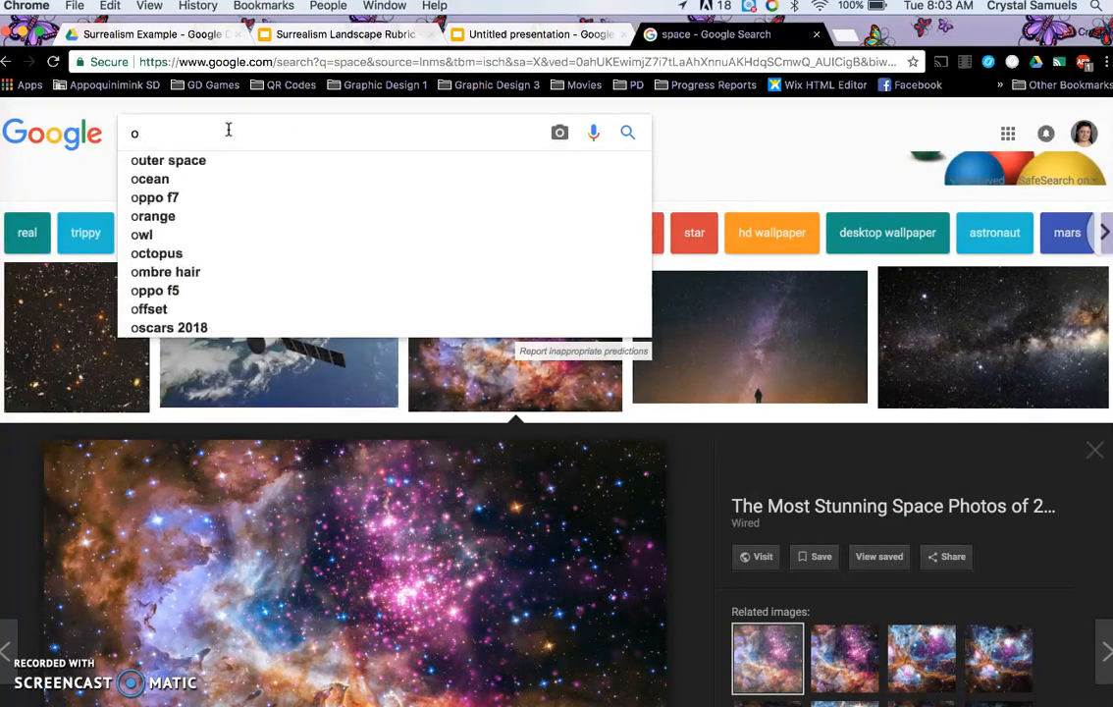
type("beach with o")
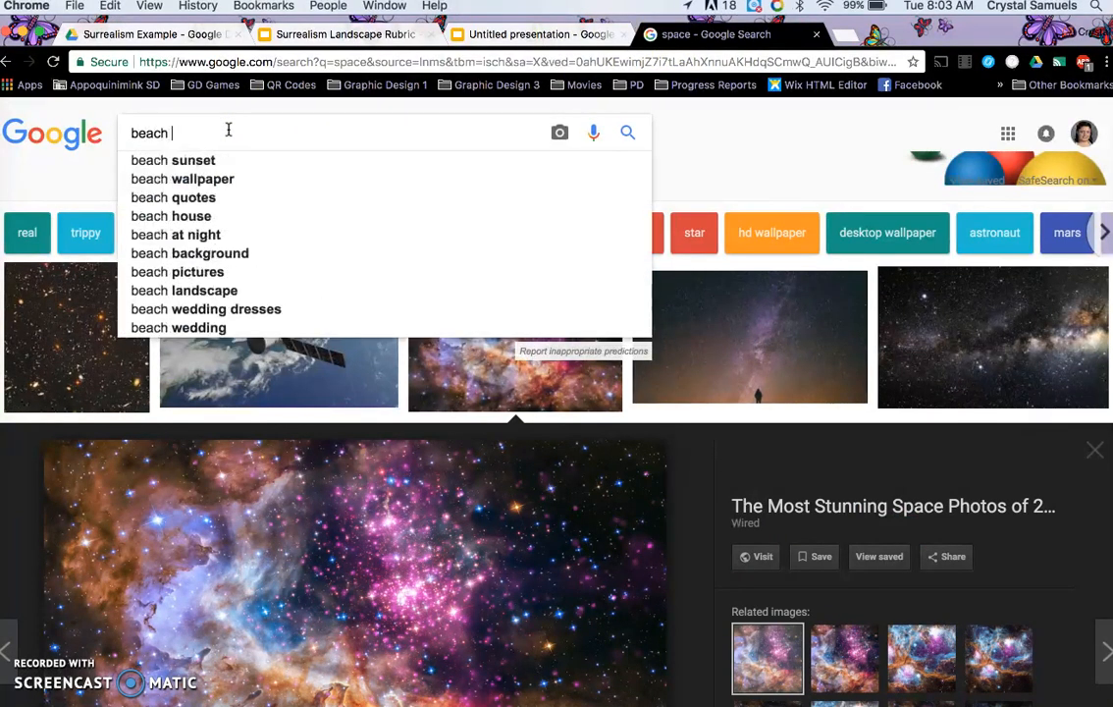
type("vi")
key("BackSpace")
key("BackSpace")
type("cean")
key("Return")
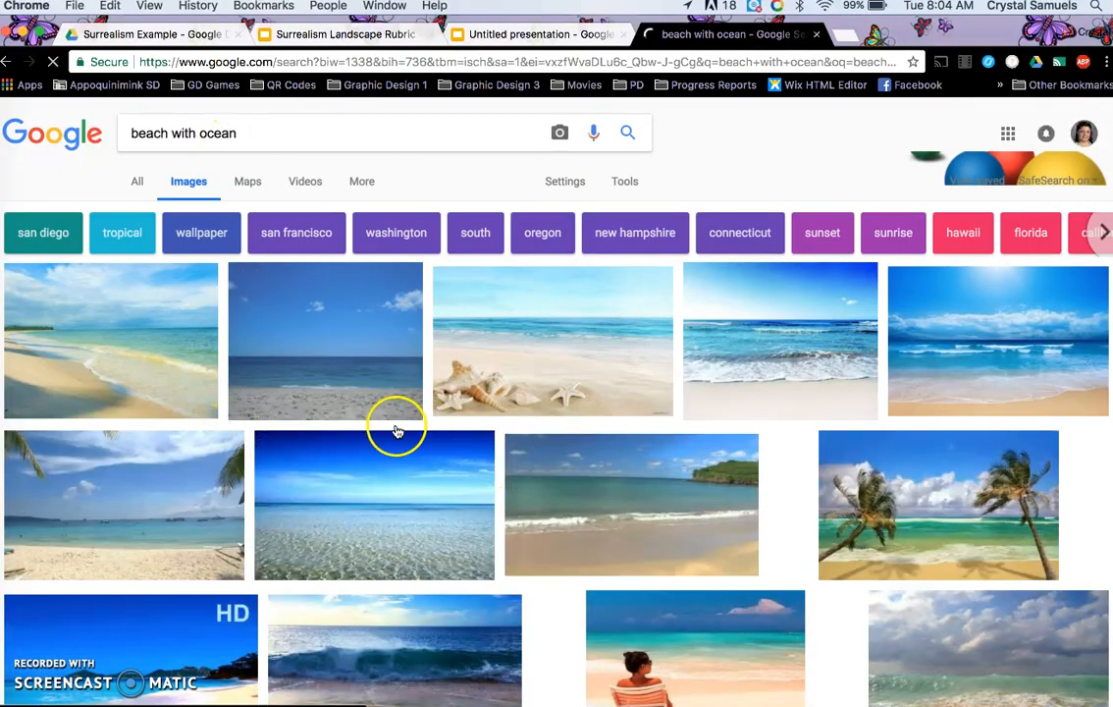
Preview the 1440 × 900 Collective Evolution beach photo and save it to Downloads as a JPEG named ocean
left_click(308, 355)
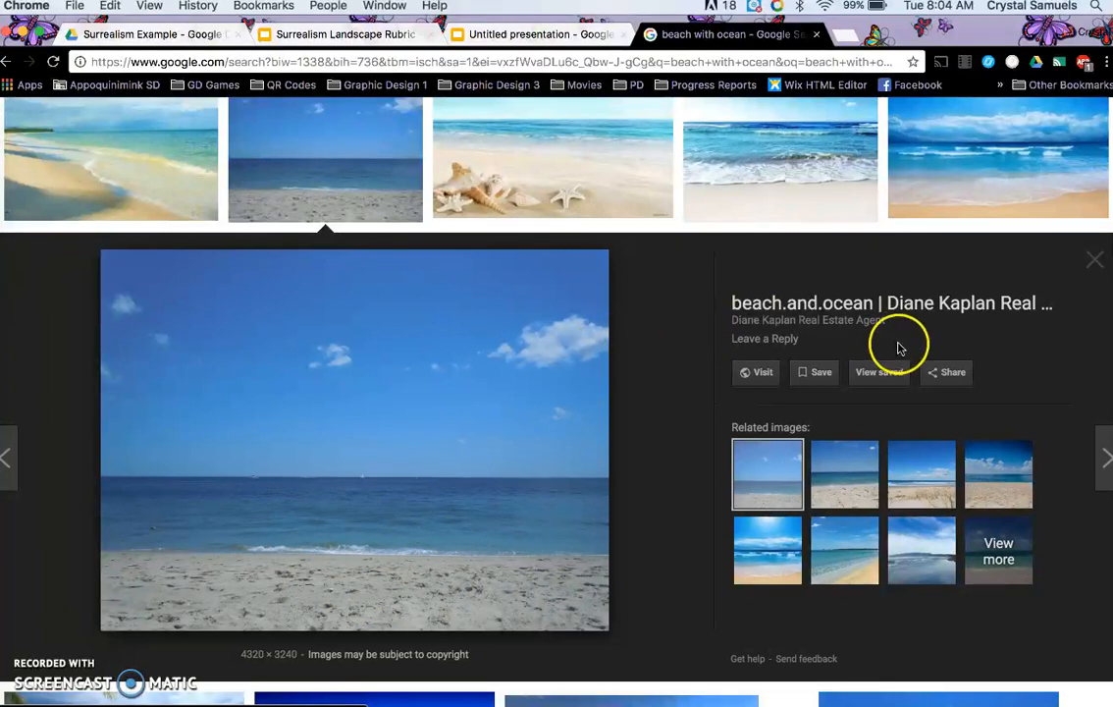
left_click(968, 186)
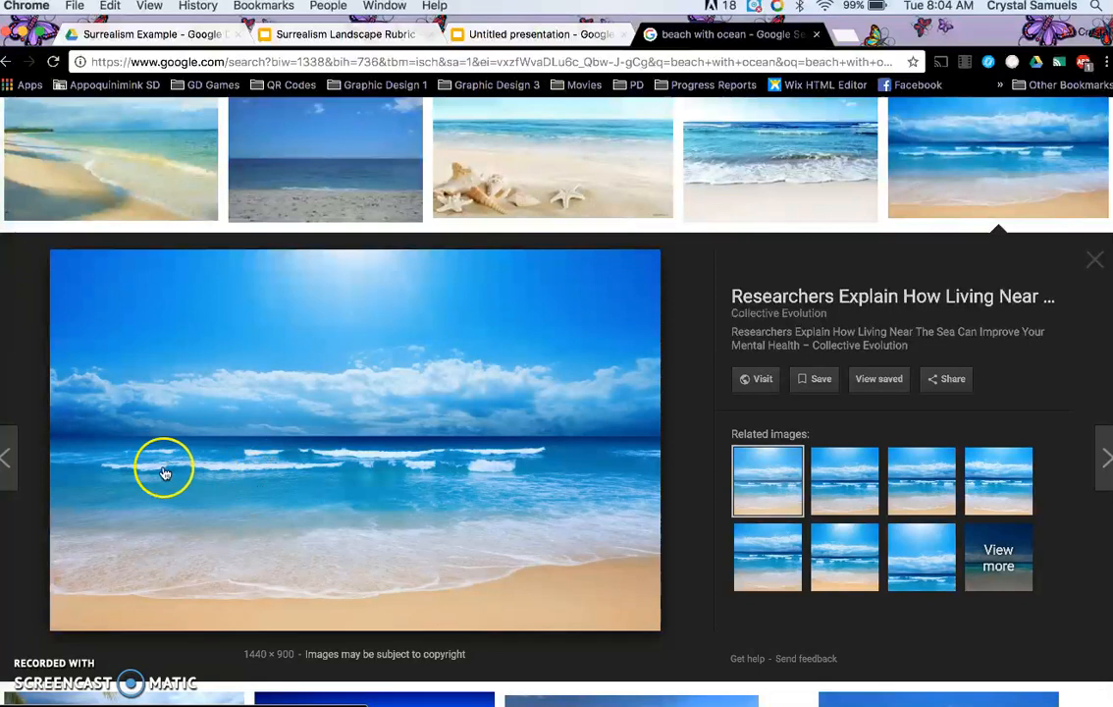
right_click(432, 458)
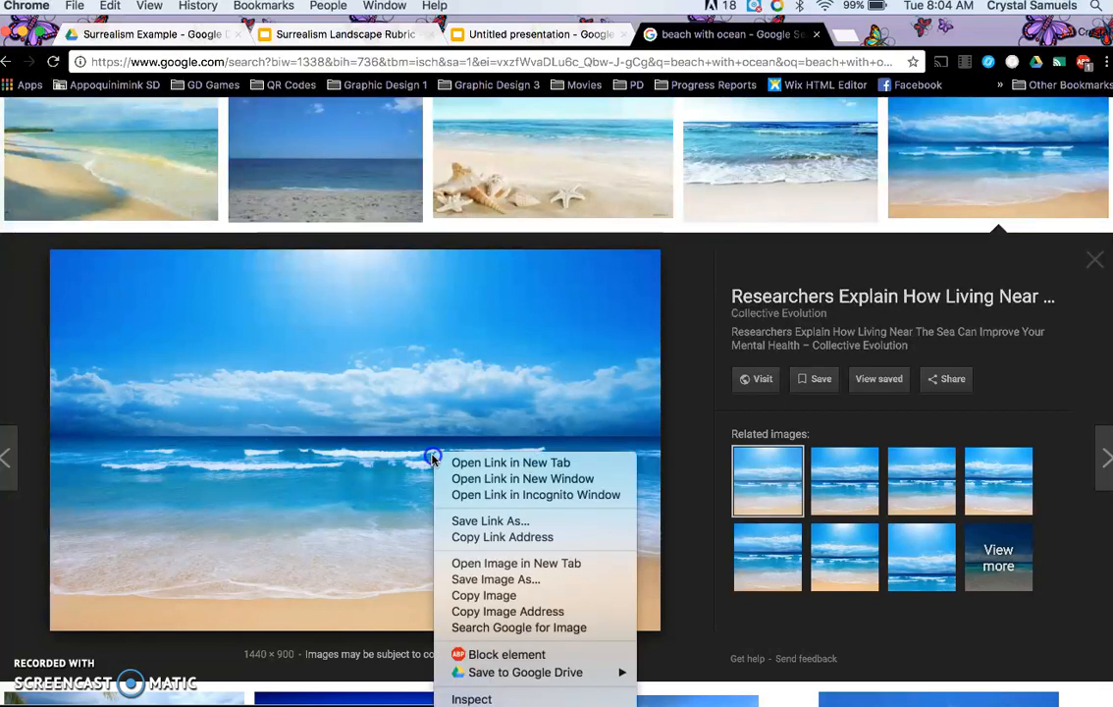
left_click(491, 580)
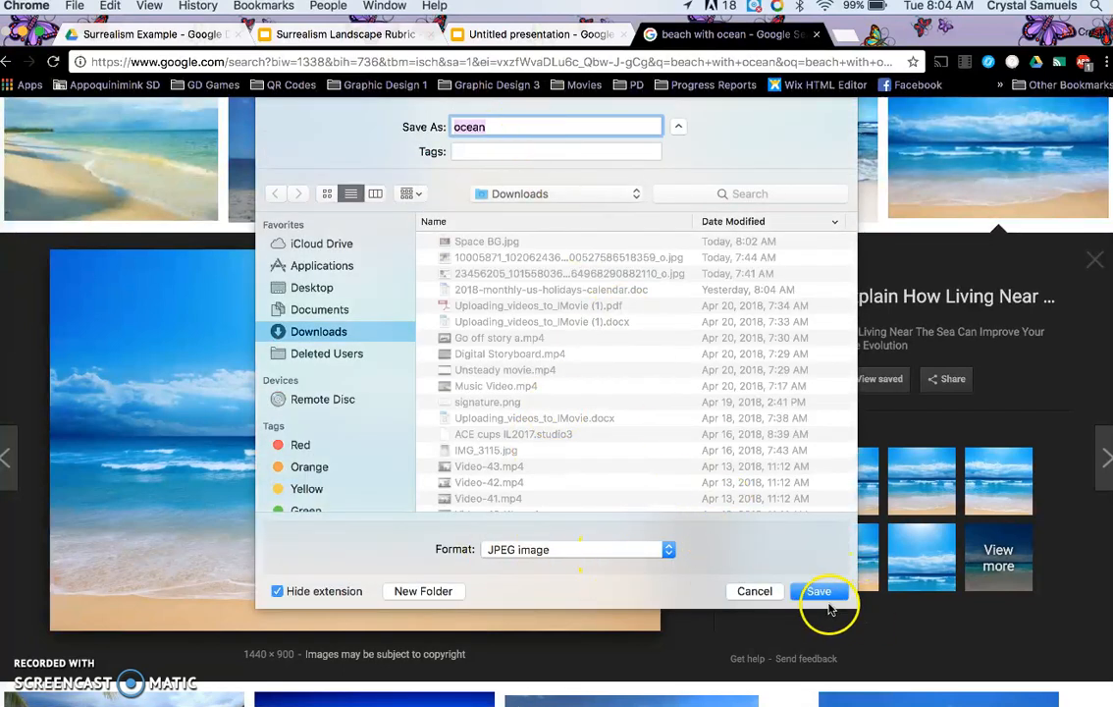
left_click(820, 592)
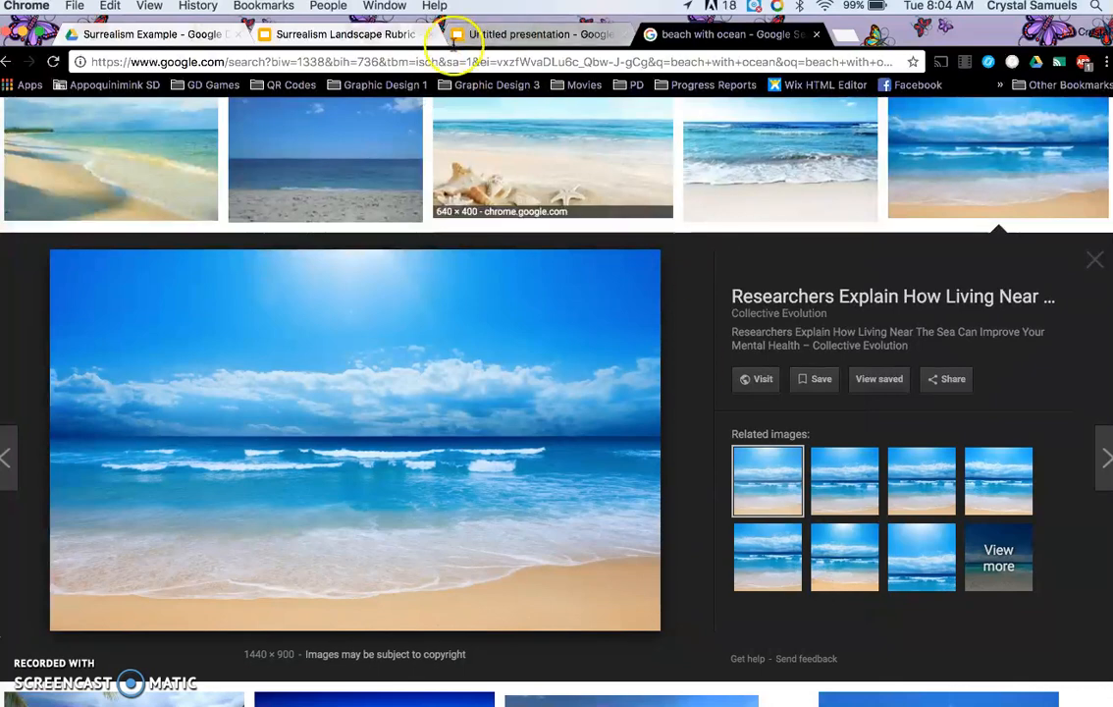
Return to Photoshop and open ocean.jpg from the Downloads folder
left_click(22, 34)
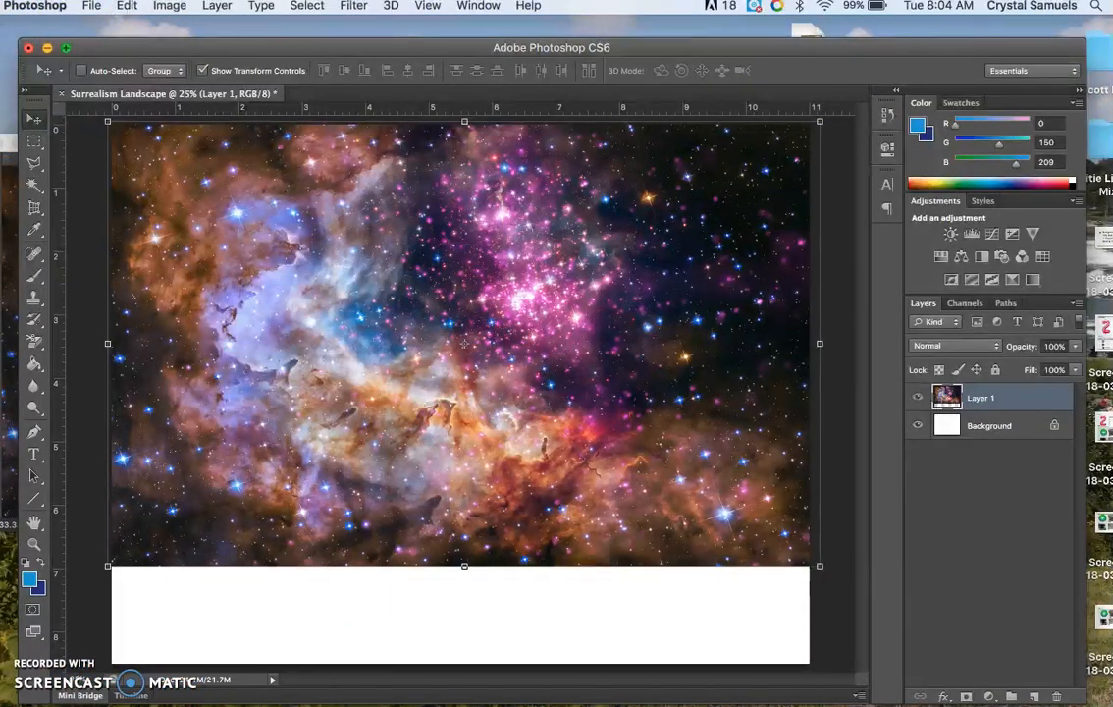
left_click(90, 7)
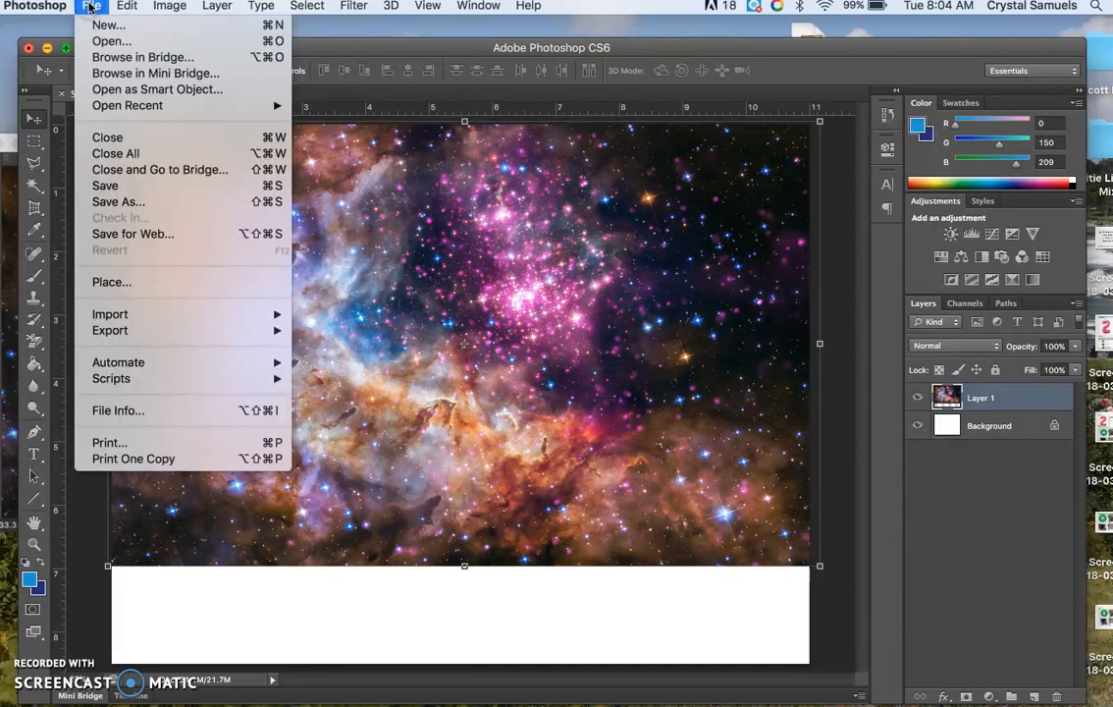
left_click(109, 40)
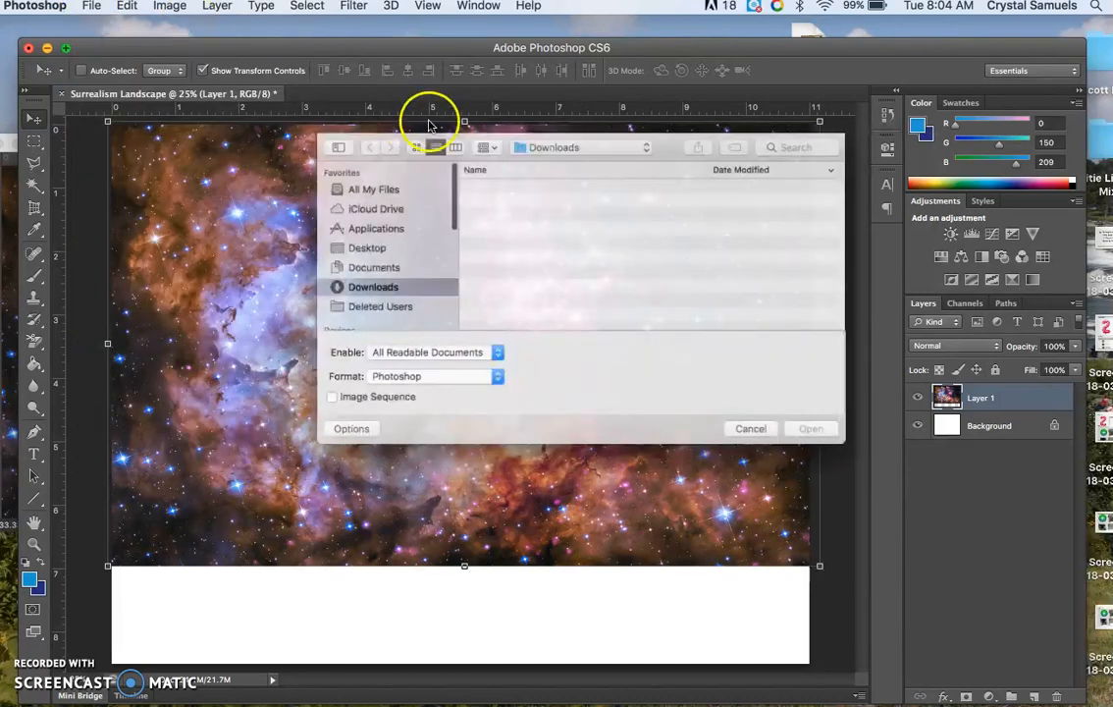
left_click(521, 174)
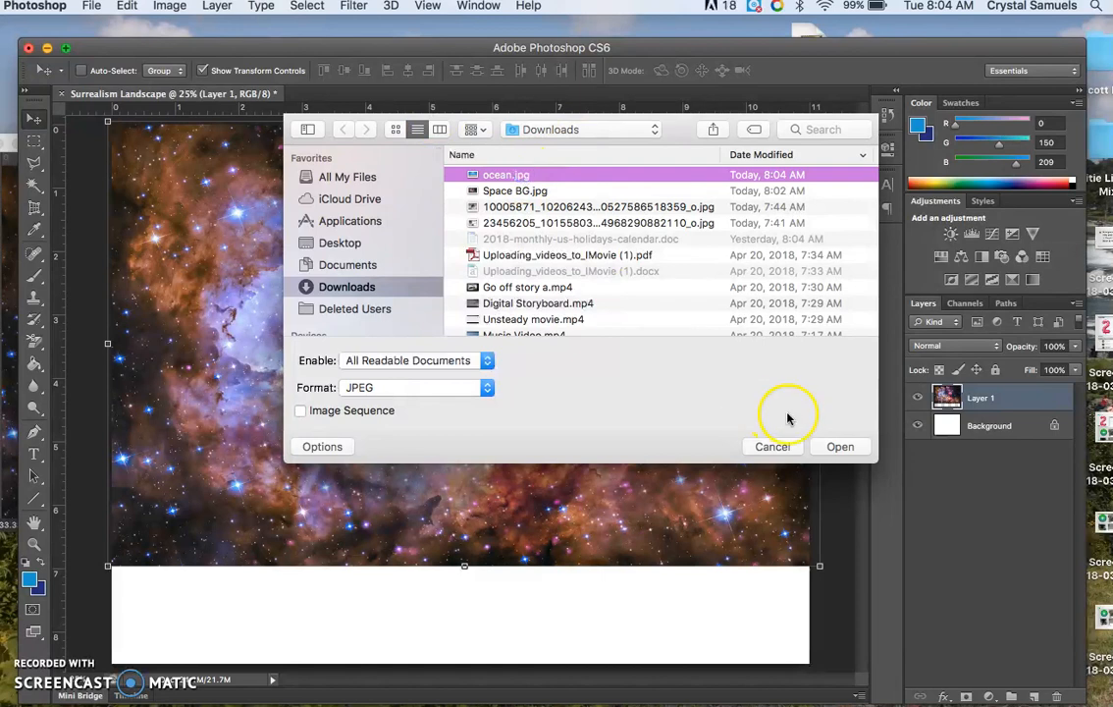
left_click(841, 446)
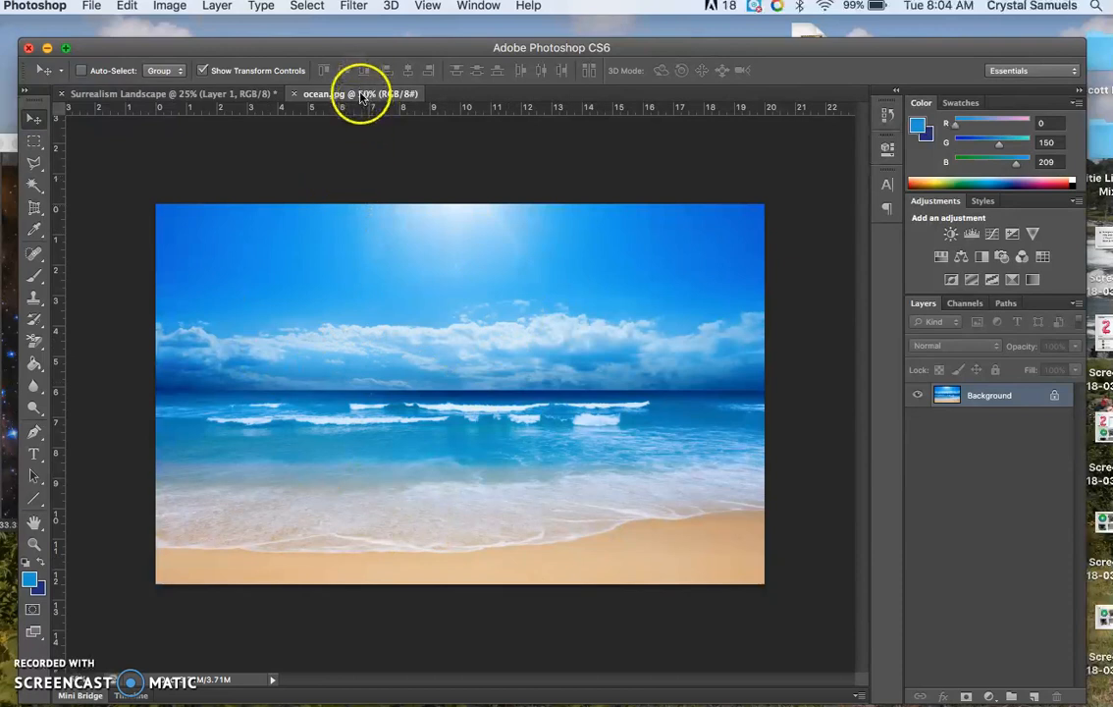
Float ocean.jpg in its own window, copy its Background layer into the Surrealism Landscape document and place it in the canvas's lower-left corner
left_click_drag(360, 108, 14, 145)
left_click_drag(989, 402, 644, 416)
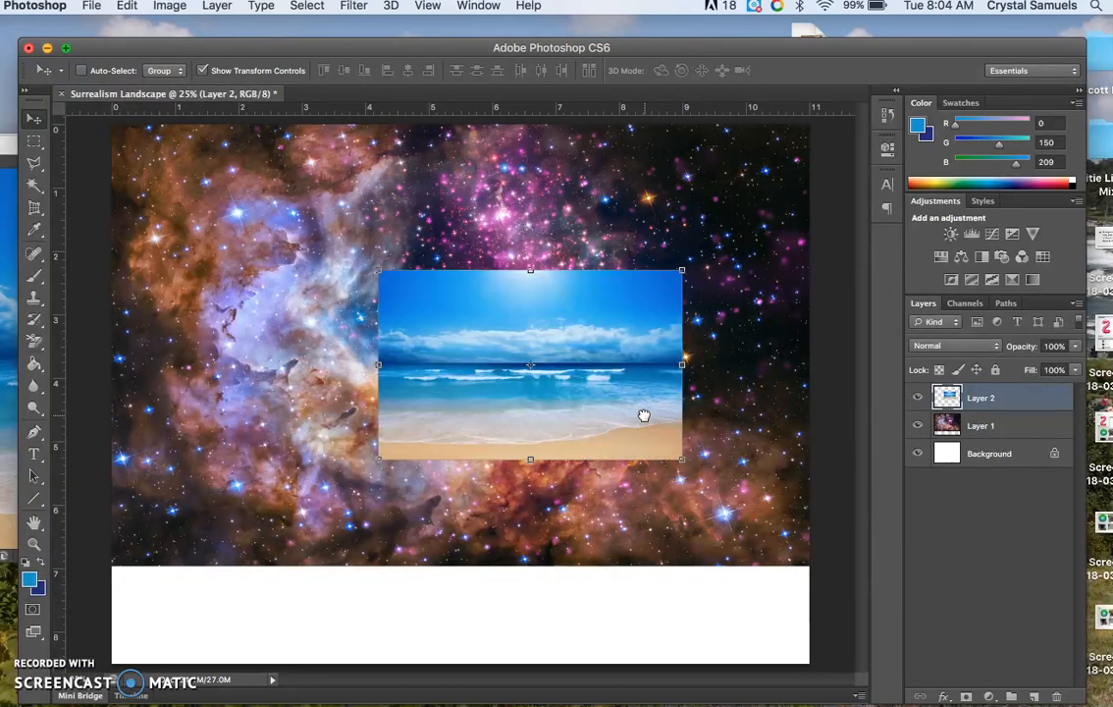
left_click_drag(455, 358, 184, 567)
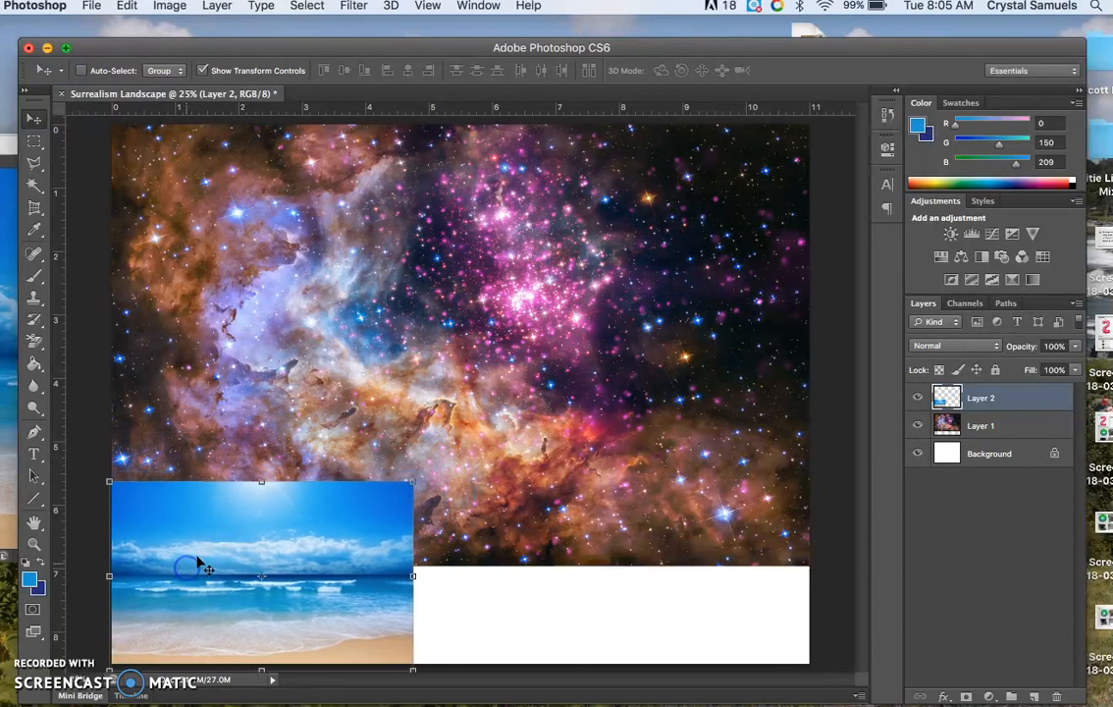
Scale the ocean layer up to about 236% so it spans the full canvas width, keeping its lower-left corner anchored
left_click_drag(413, 481, 882, 308)
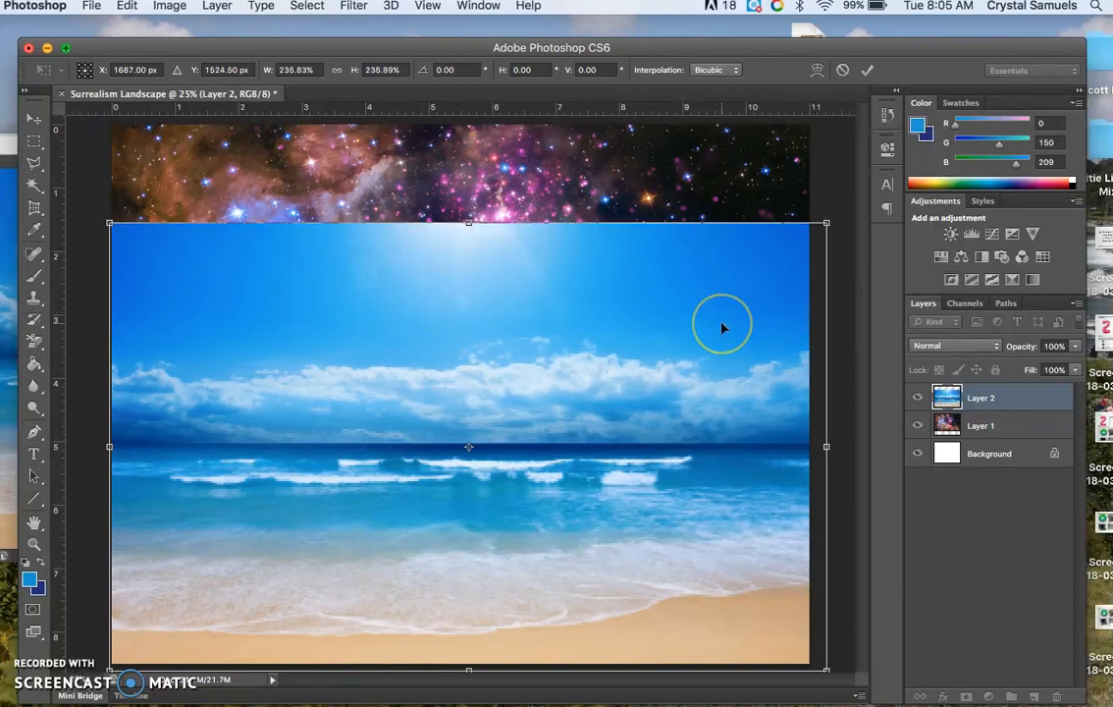
key("Return")
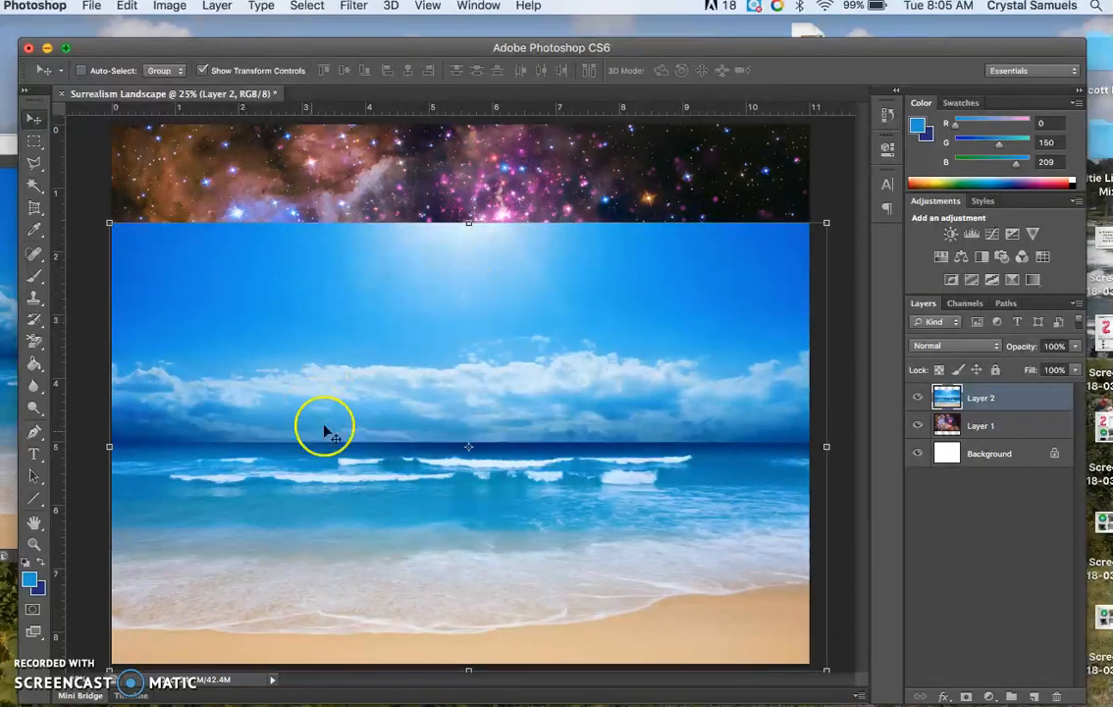
left_click_drag(386, 359, 390, 359)
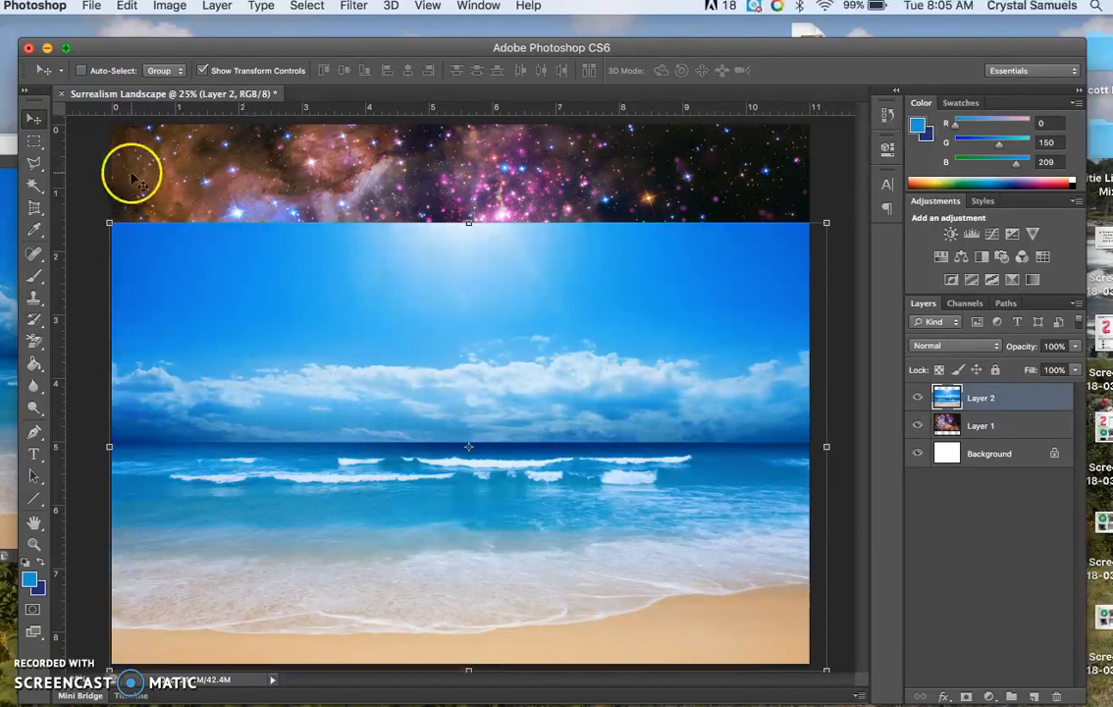
Delete the sky above the ocean layer's horizon using a rectangular selection, and move the layer down about 0.35 inch
left_click(32, 143)
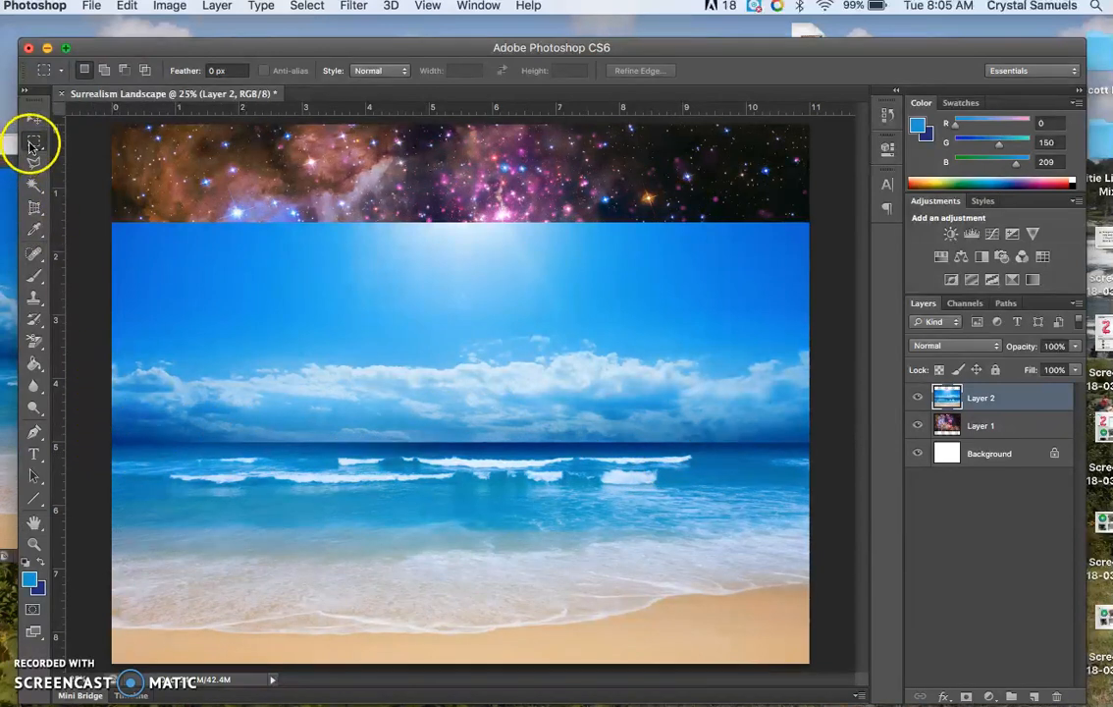
left_click_drag(97, 442, 815, 212)
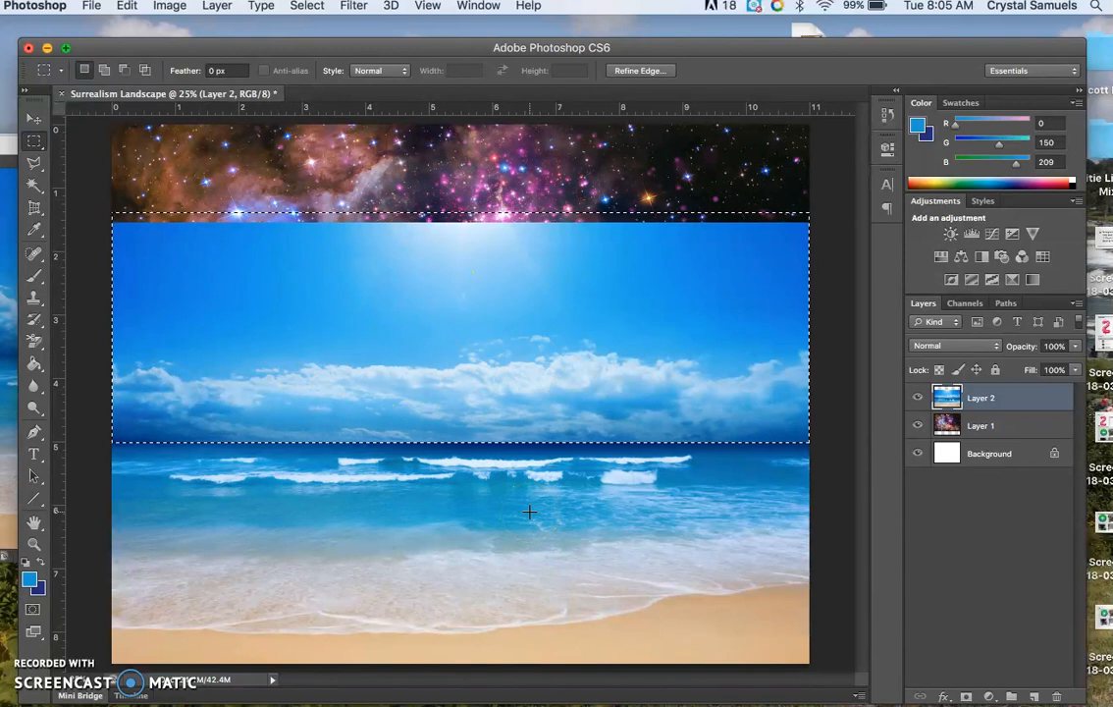
key("Delete")
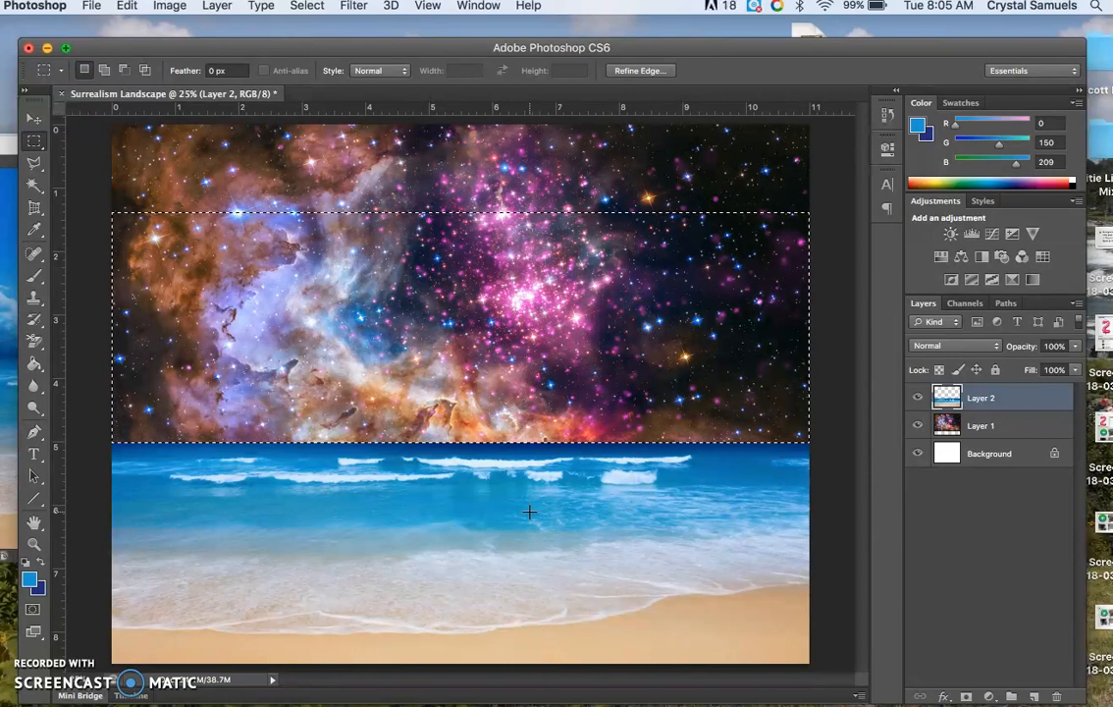
key("super+d")
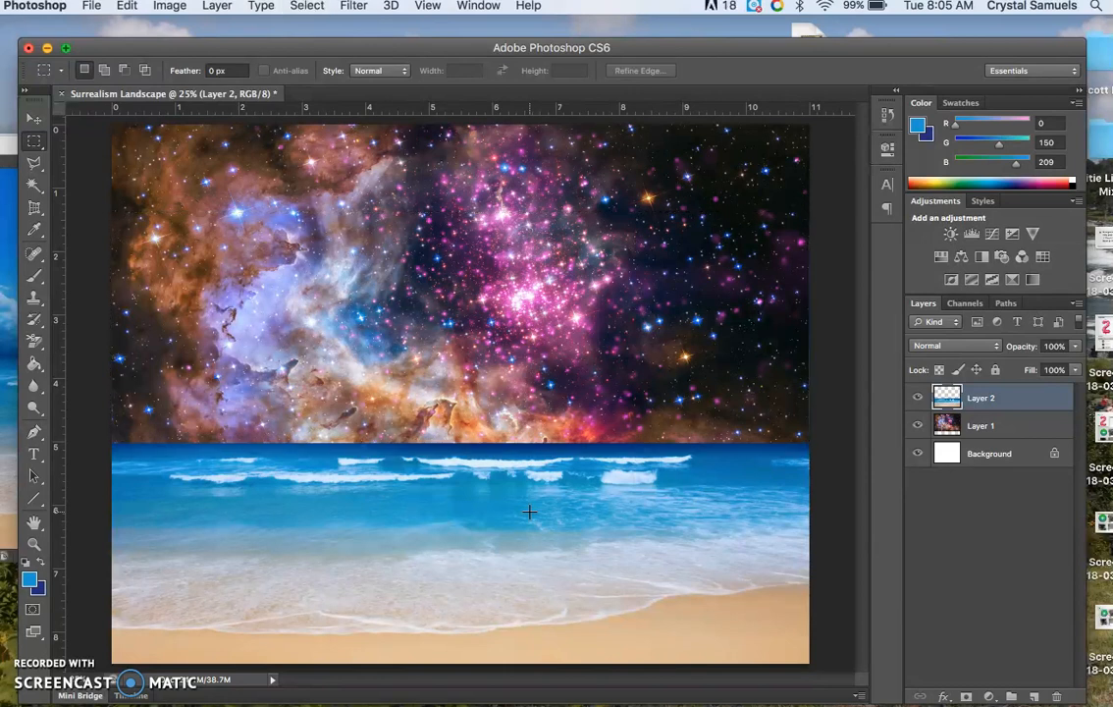
left_click(34, 120)
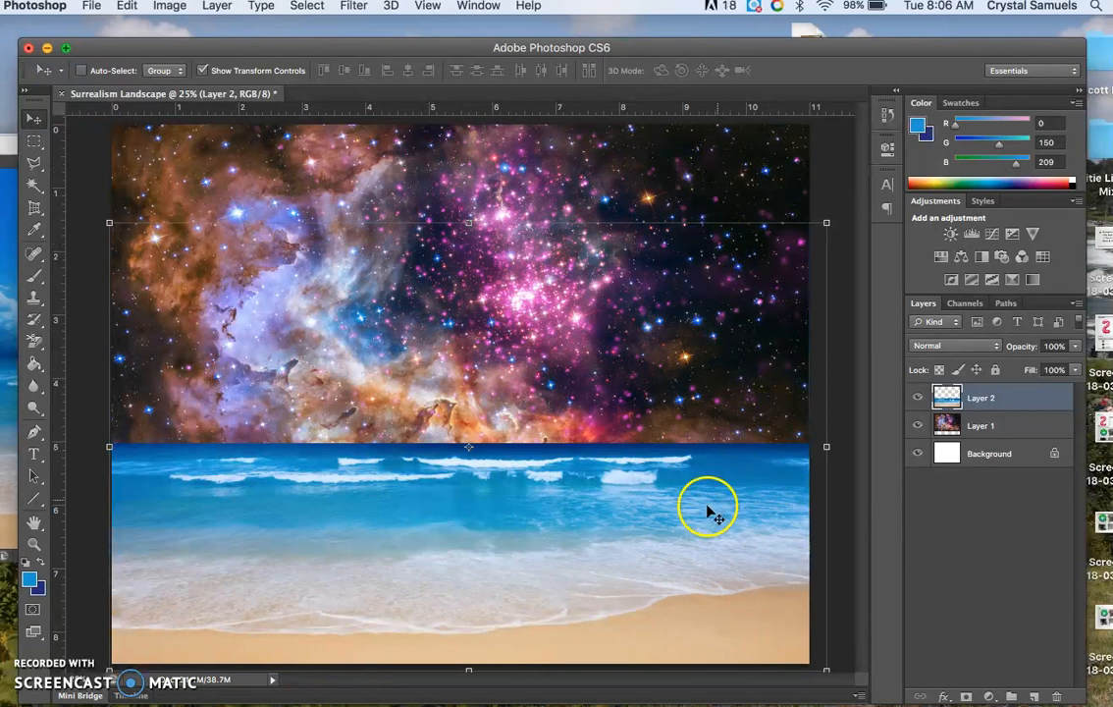
left_click_drag(707, 513, 712, 571)
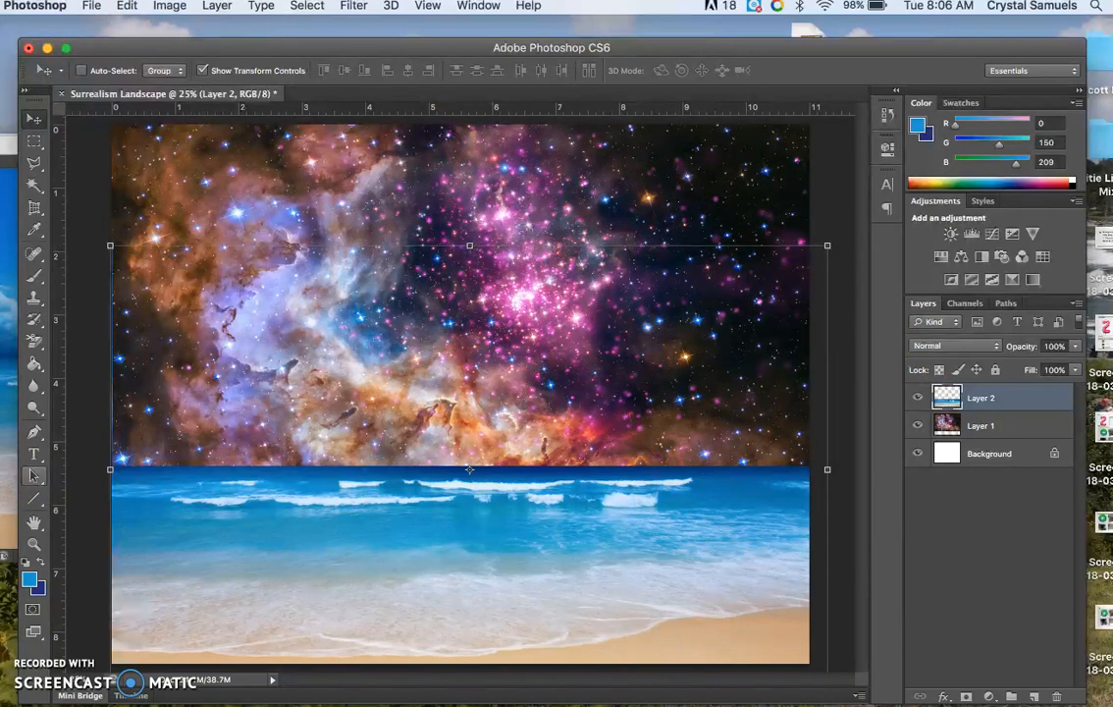
Switch to Chrome and search Google Images for "bird flying"
left_click(10, 616)
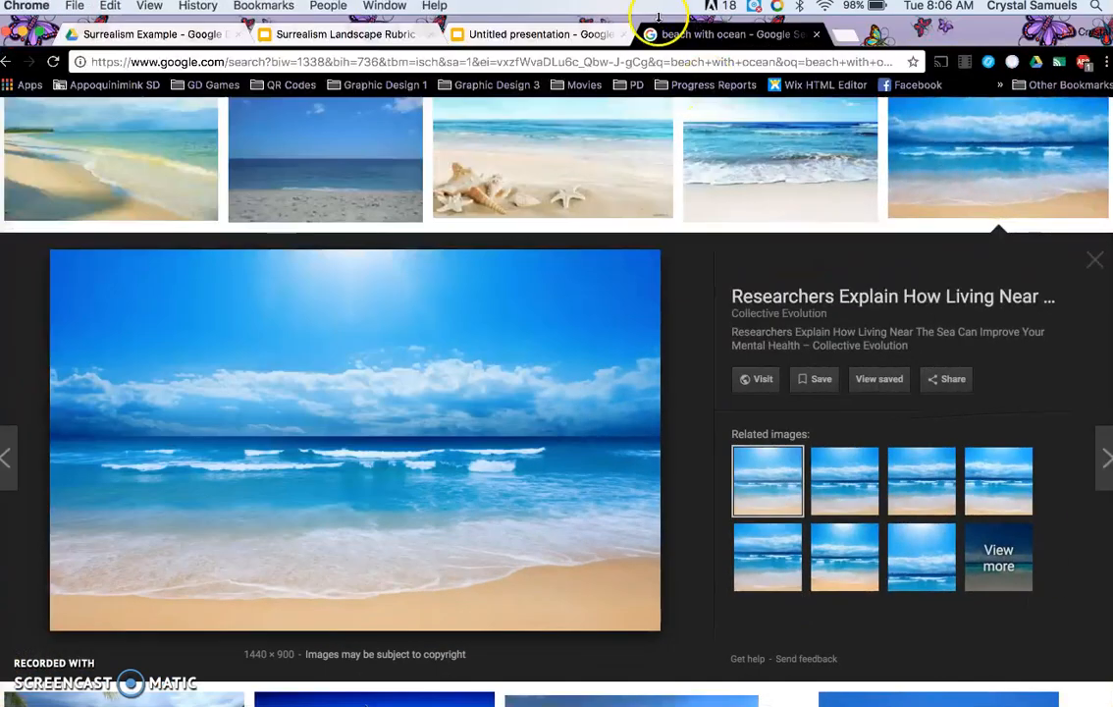
scroll(482, 249, "up", 4)
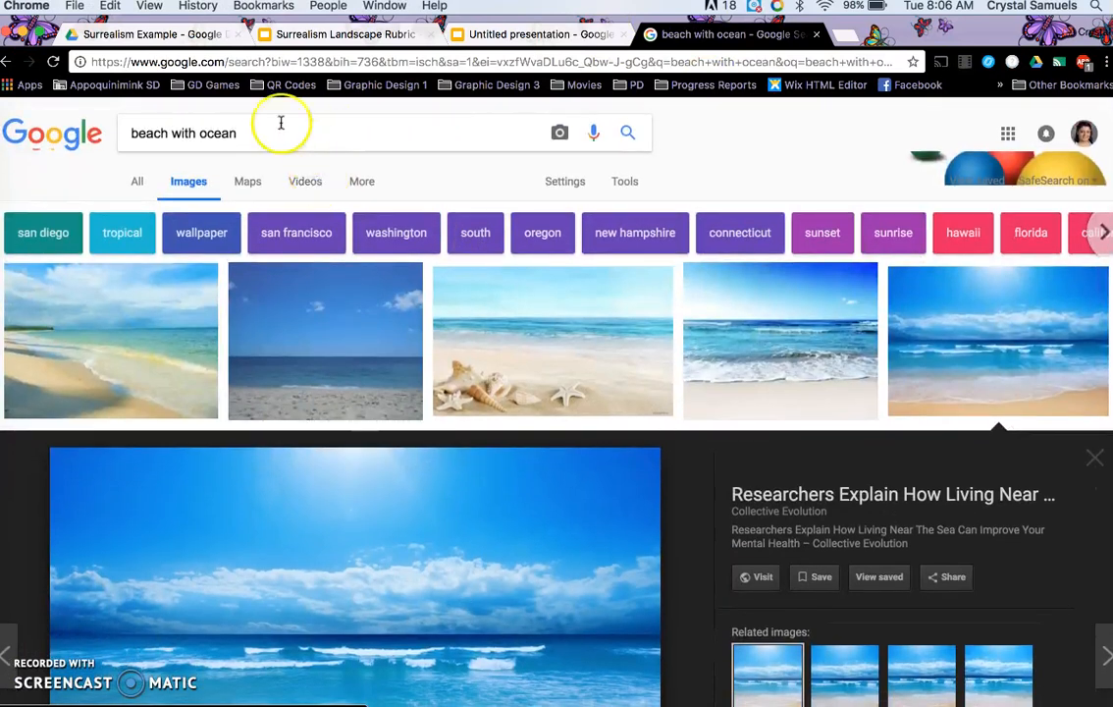
left_click_drag(258, 132, 113, 135)
type("bi")
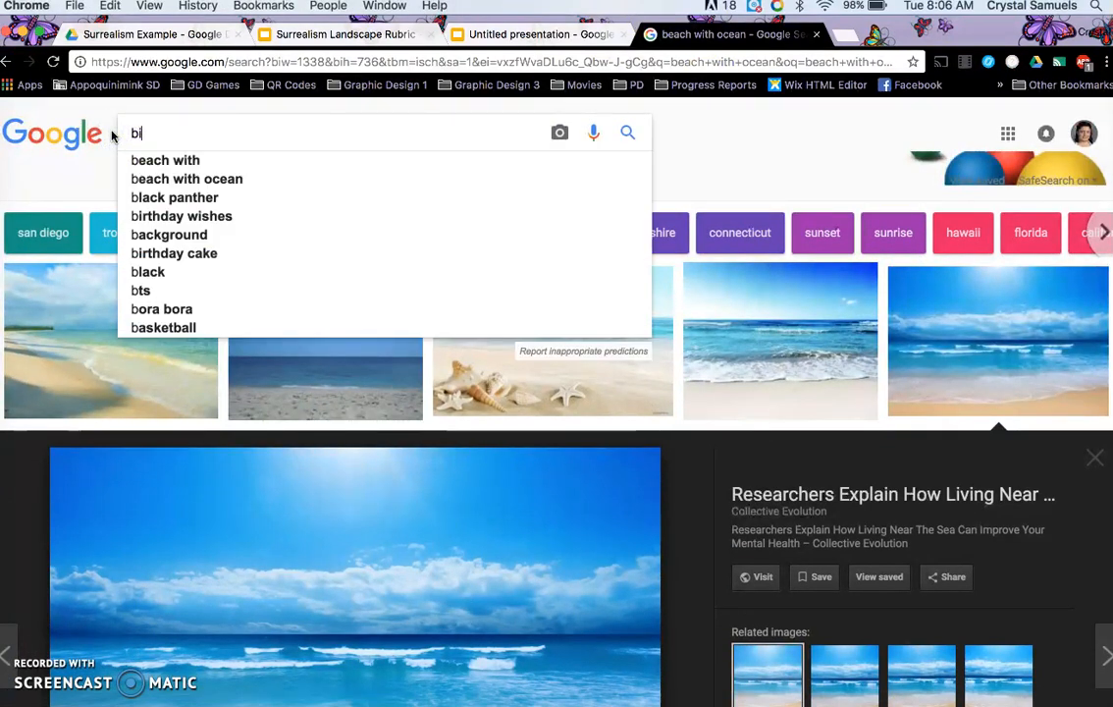
type("rd flying")
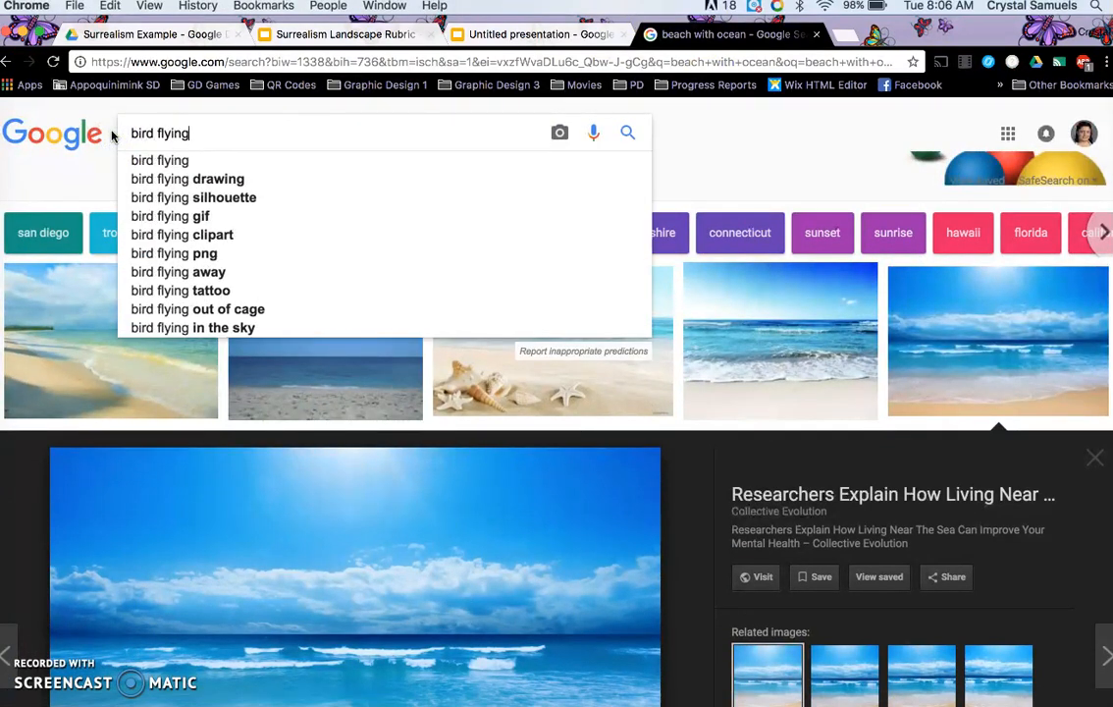
key("Return")
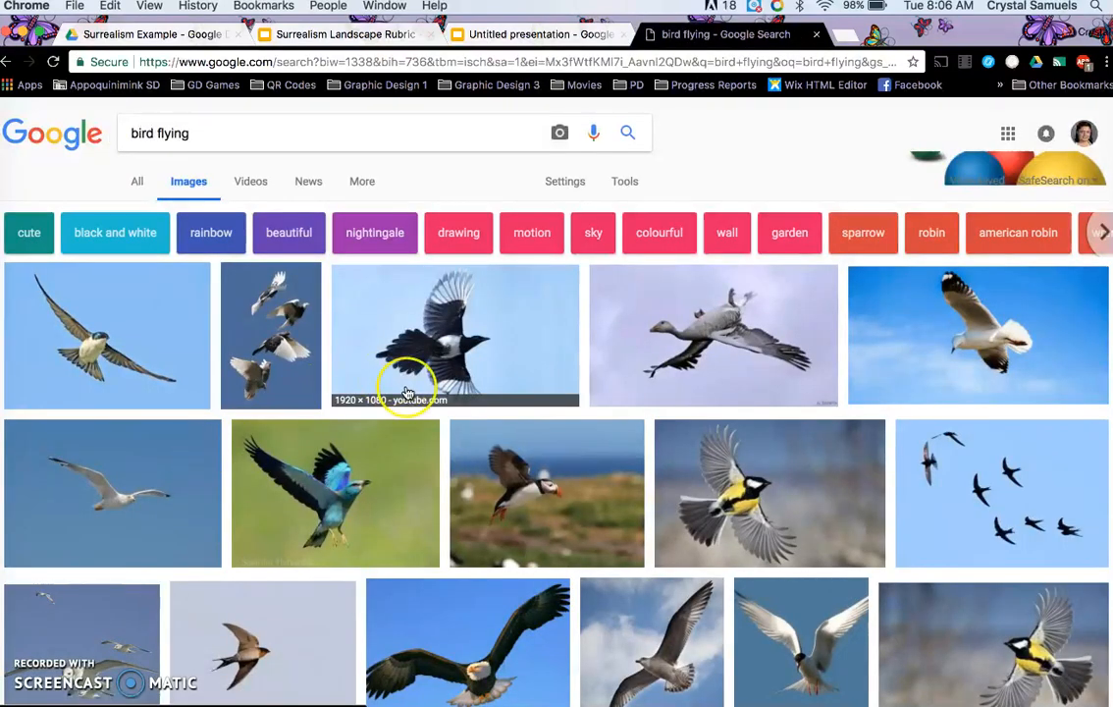
Preview the 852 × 480 Shutterstock photo of a single gliding bird and move the browser window aside to uncover the Photoshop document
scroll(407, 387, "down", 5)
scroll(407, 393, "down", 2)
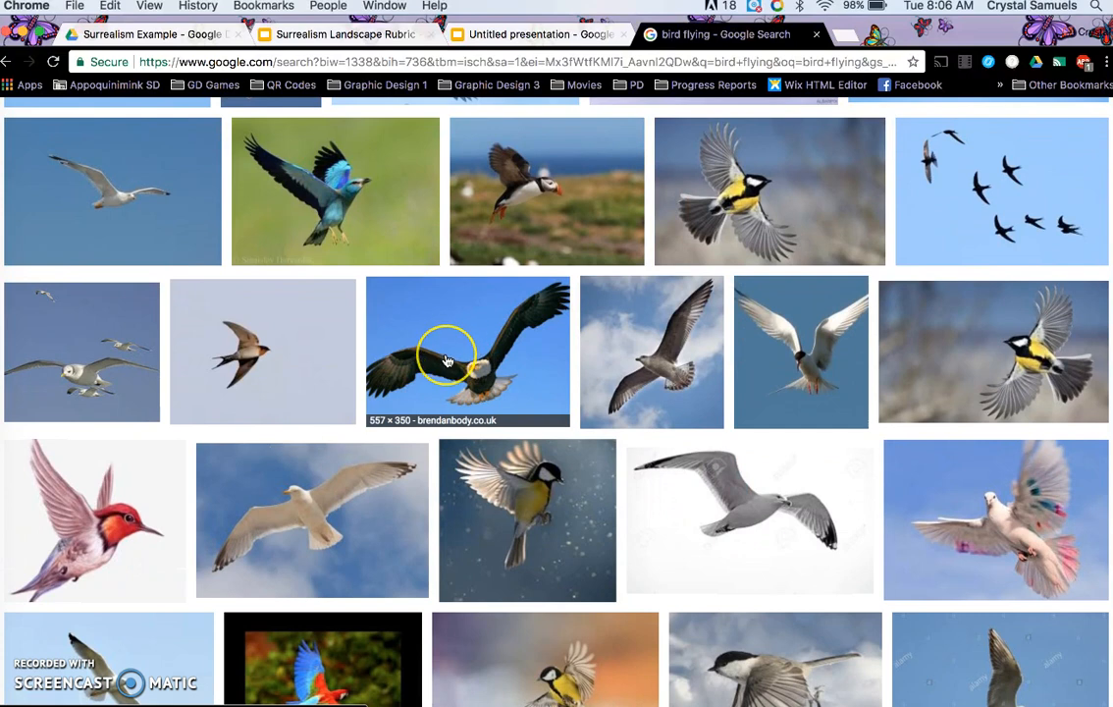
scroll(447, 360, "down", 4)
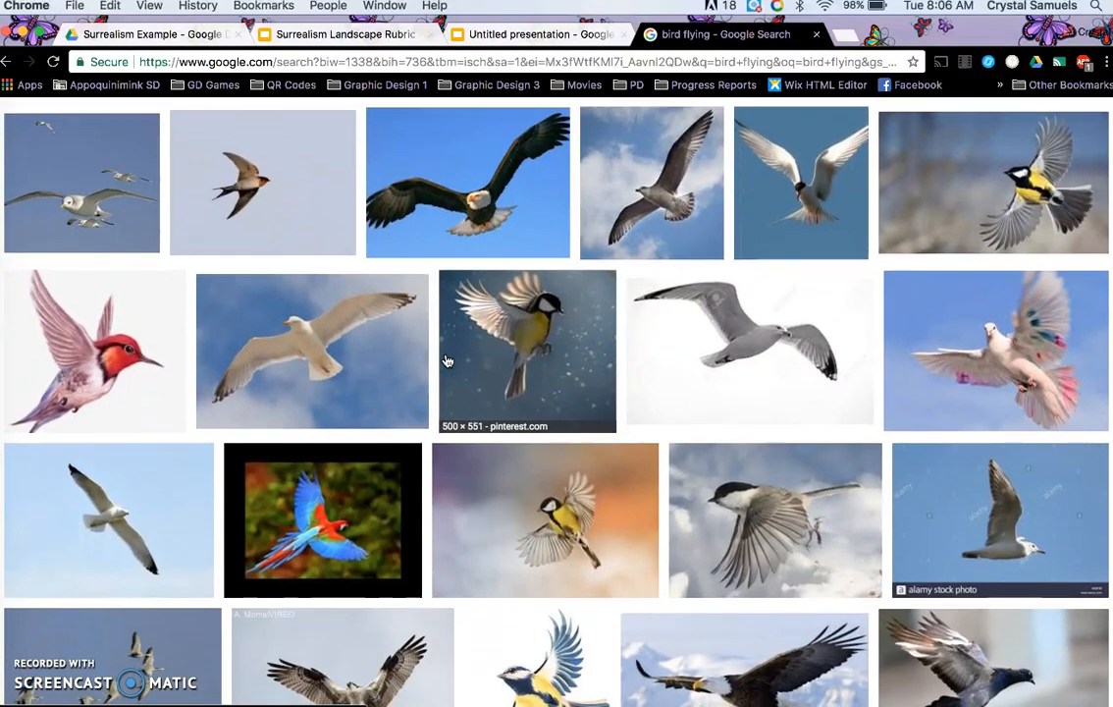
scroll(446, 361, "down", 10)
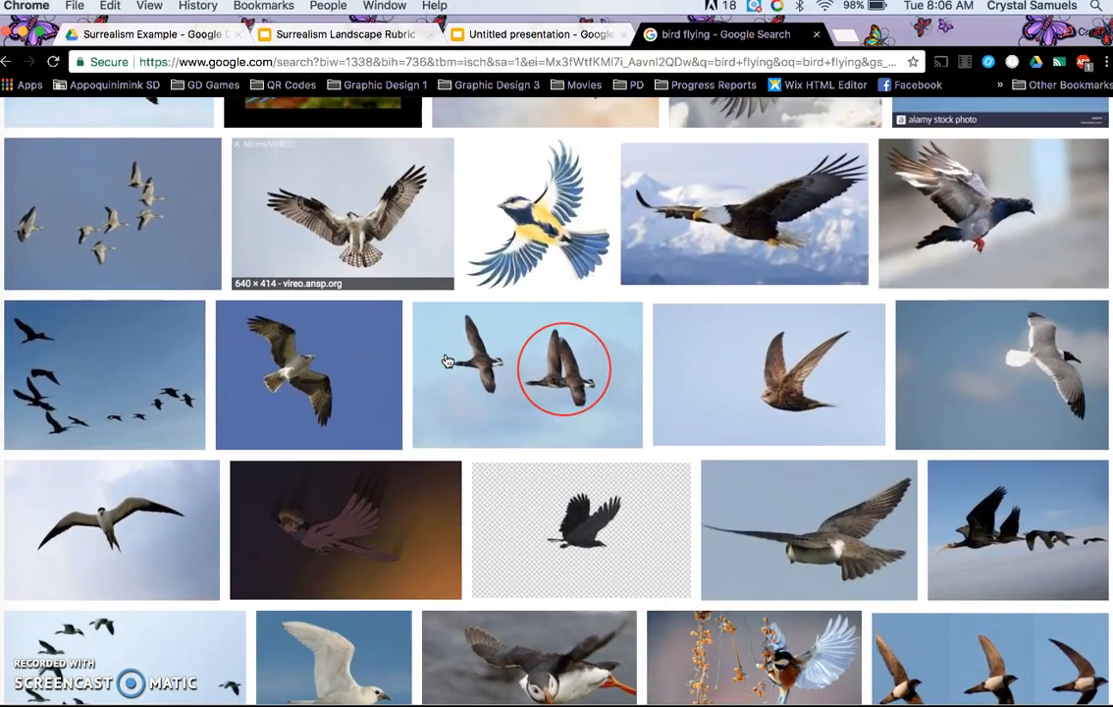
left_click(113, 532)
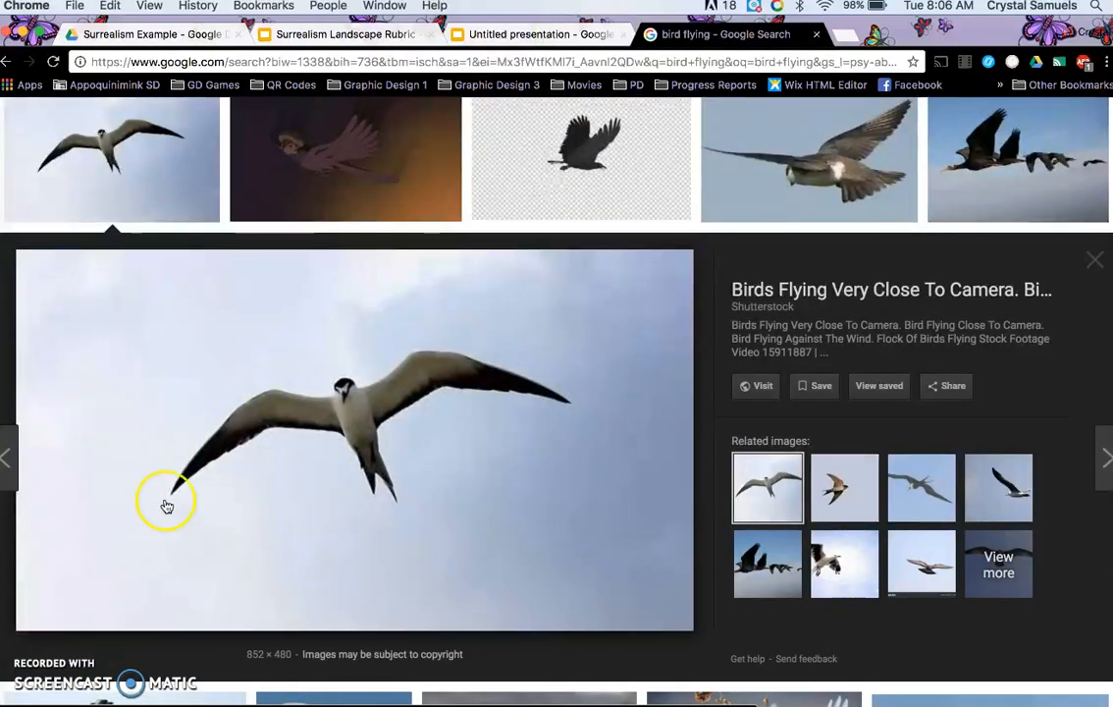
left_click_drag(615, 25, 1112, 25)
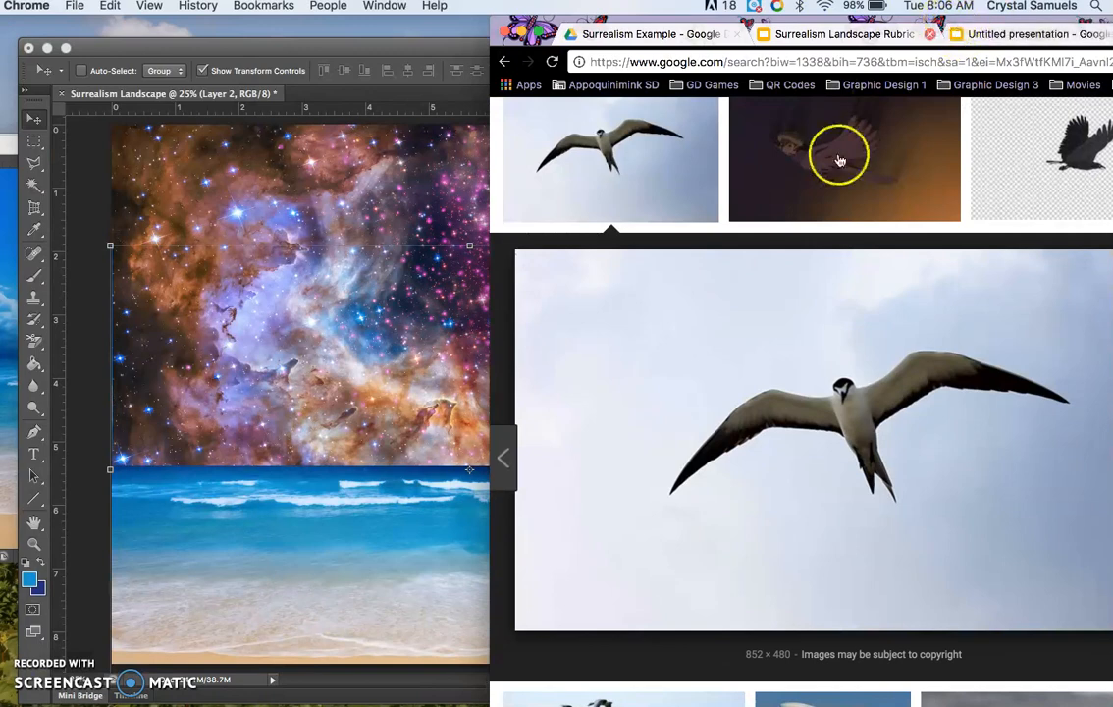
Bring the gliding bird photo into the Photoshop document and position it over the left half of the nebula
left_click_drag(868, 403, 285, 294)
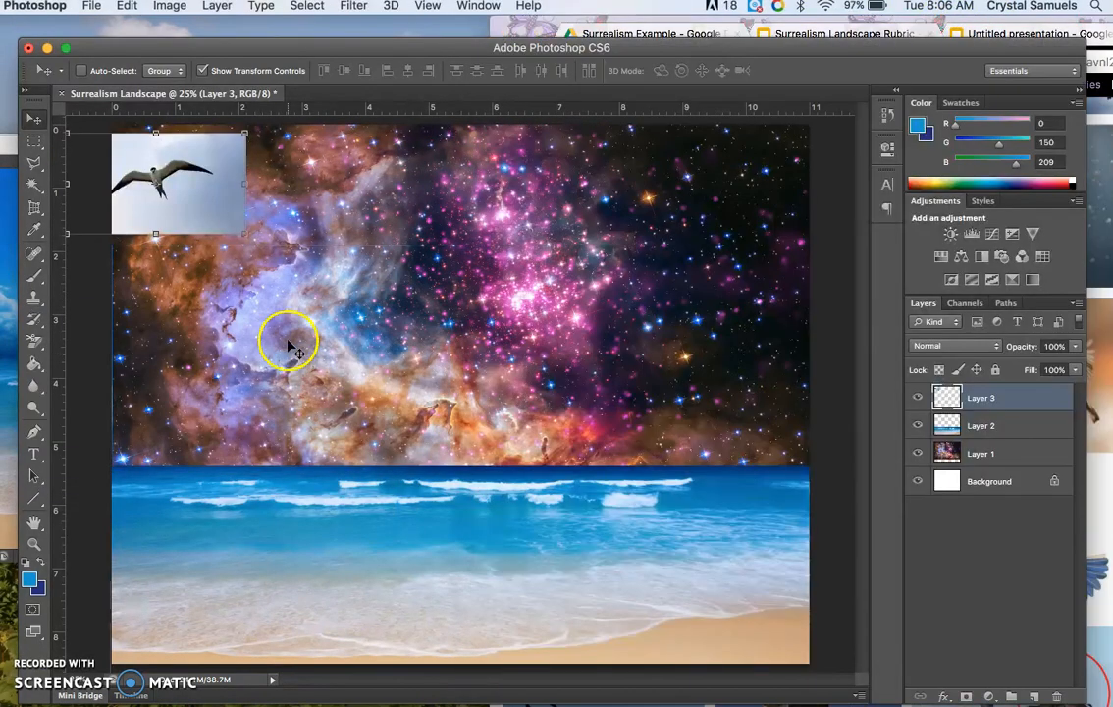
left_click_drag(194, 222, 302, 321)
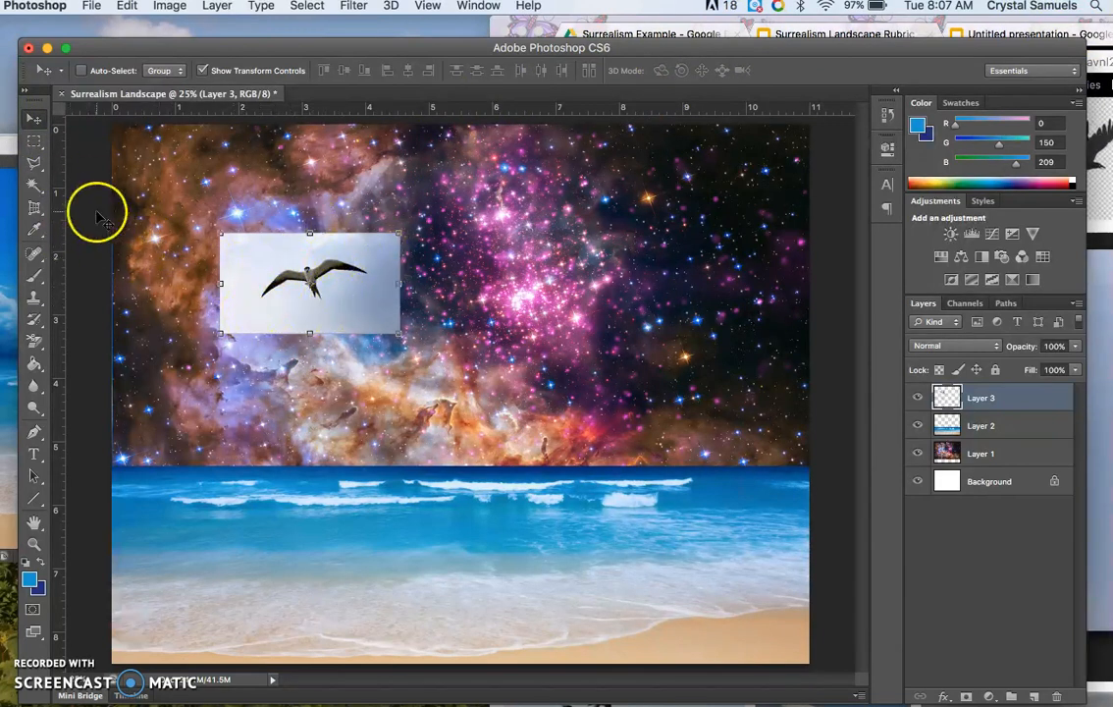
Delete the sky around the bird using the Magic Wand at tolerance 30, and move the bird about 1.2 inches left and 0.55 inch up
left_click(34, 185)
left_click(37, 188)
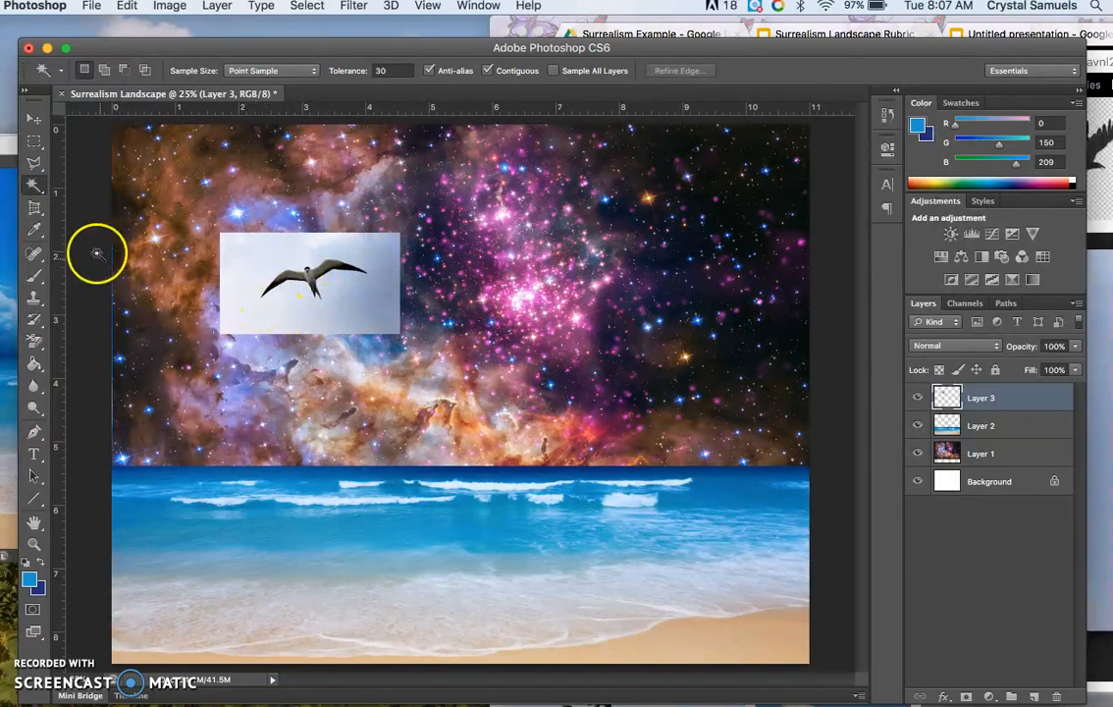
left_click(34, 189)
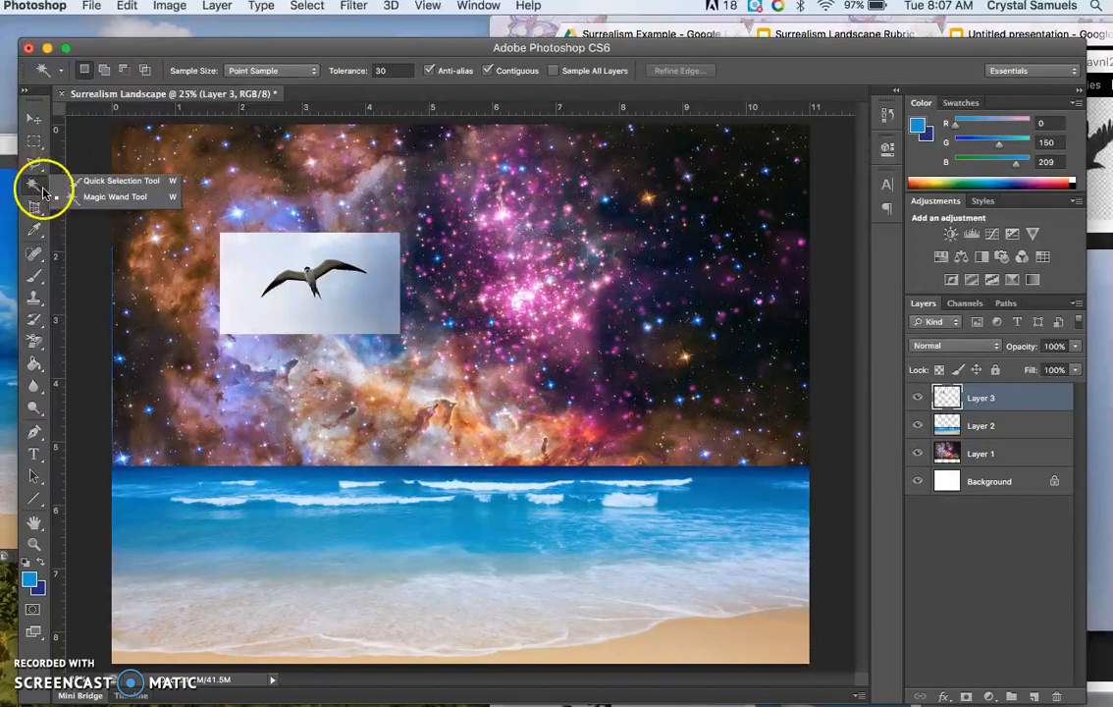
left_click(71, 197)
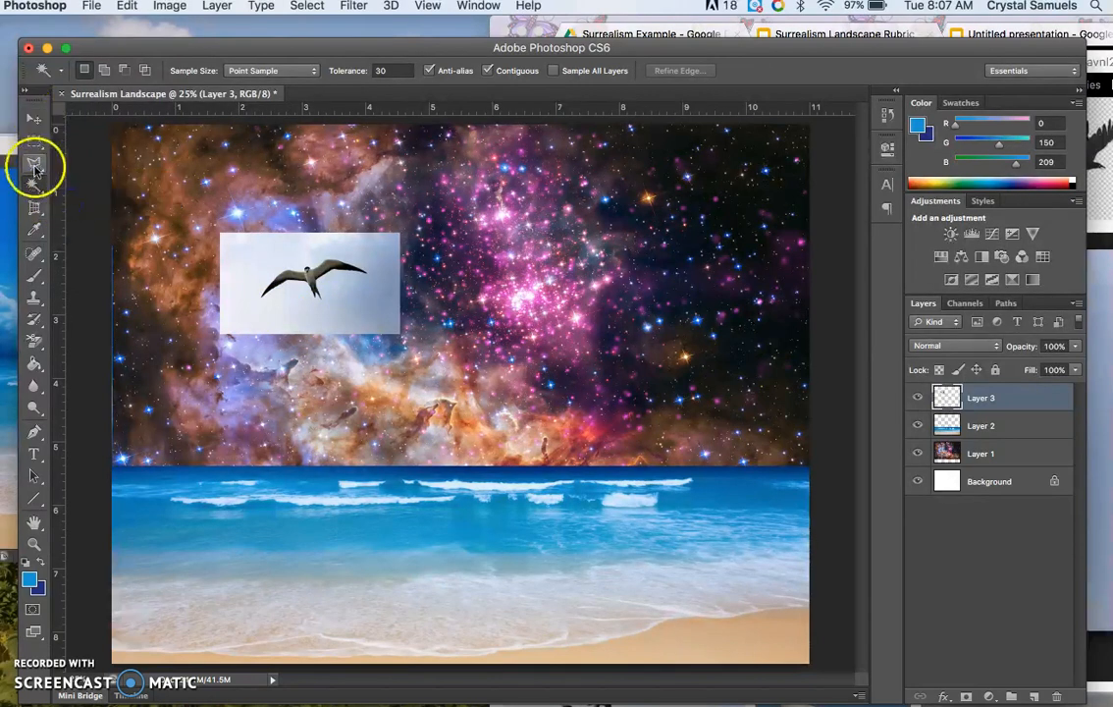
left_click(70, 185)
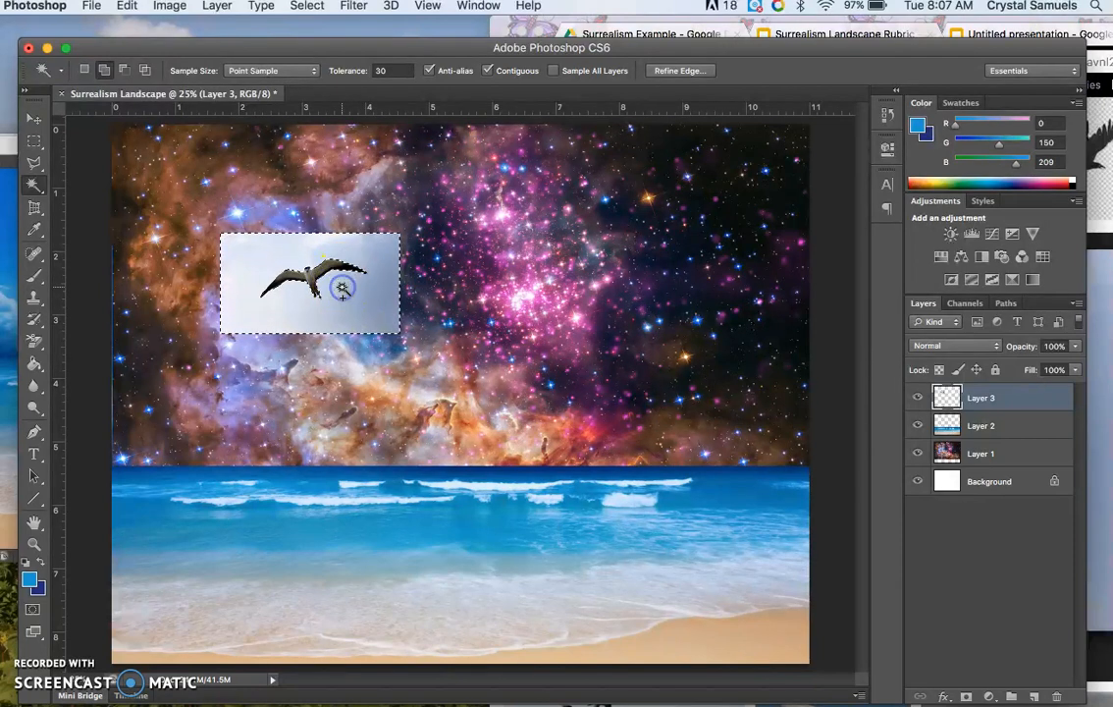
left_click(373, 351)
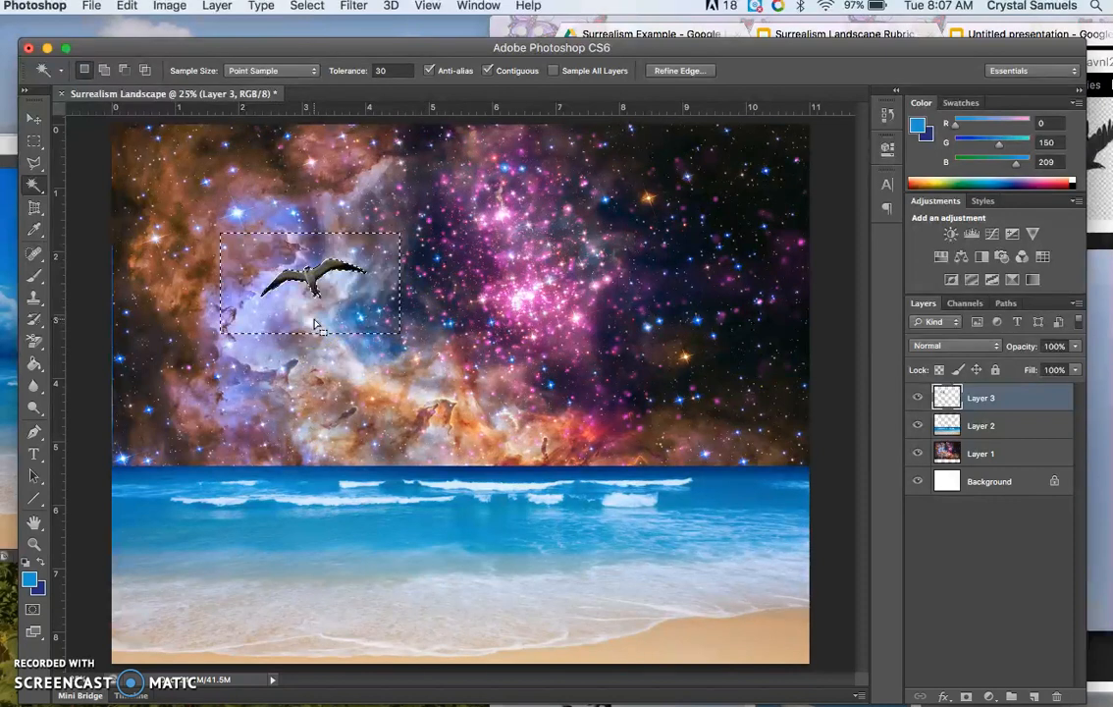
key("super+d")
left_click(35, 119)
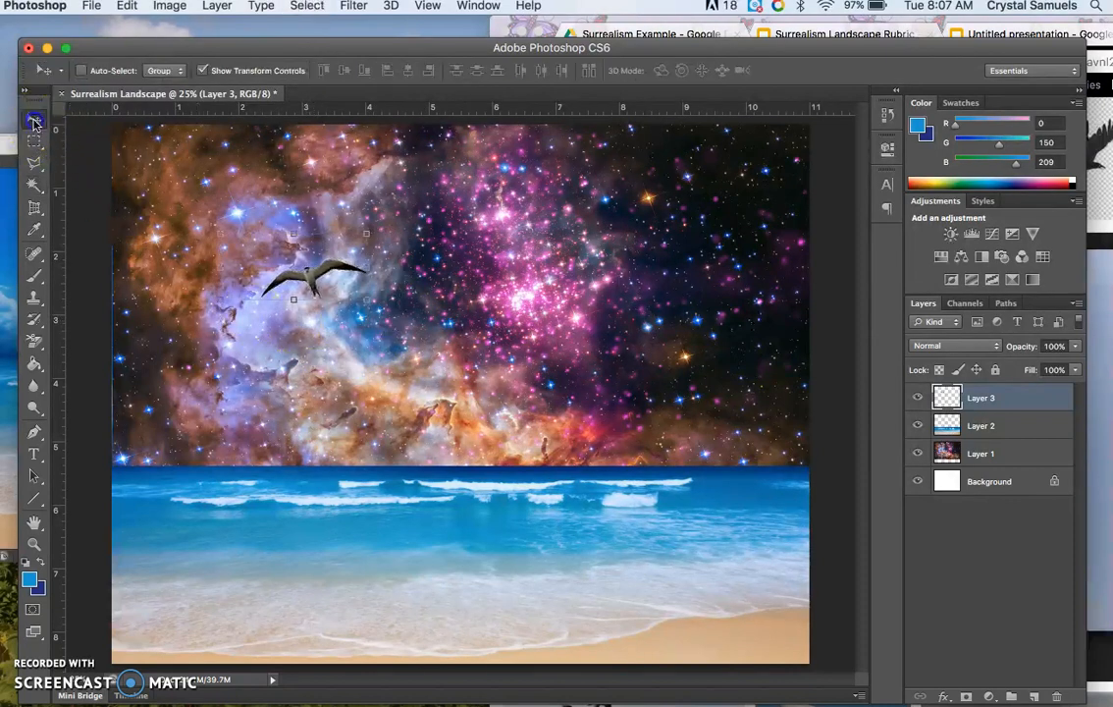
left_click_drag(335, 273, 241, 198)
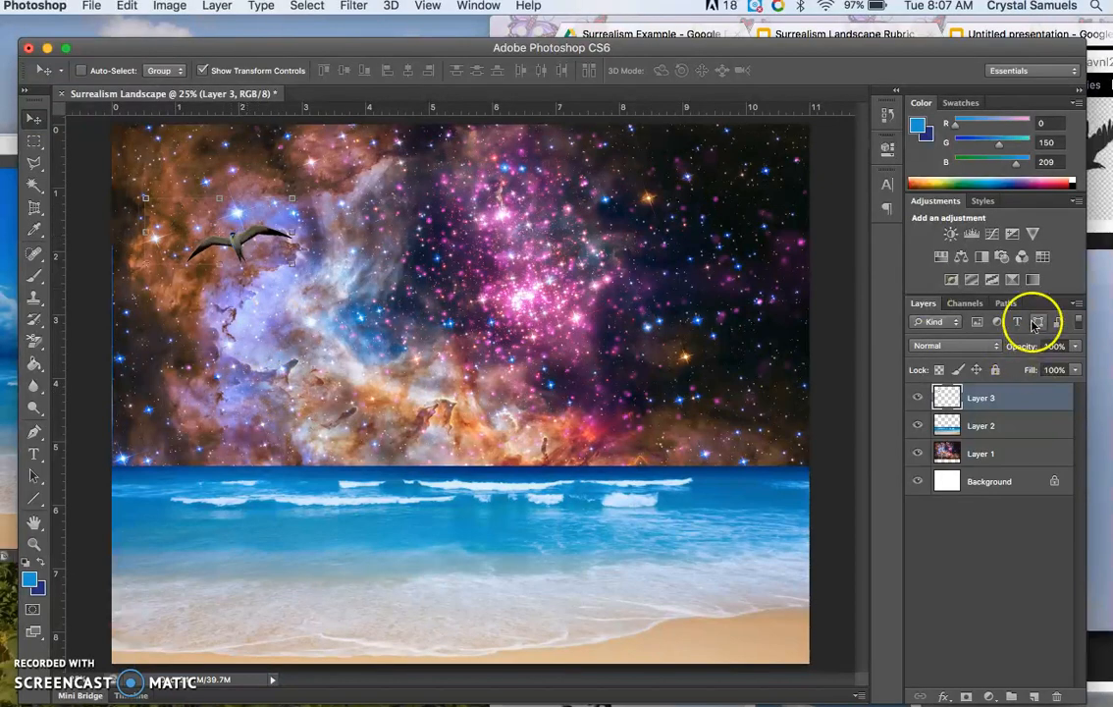
Switch back to Chrome and search Google Images for "sea turtle"
left_click(1109, 338)
scroll(646, 330, "down", 5)
scroll(646, 328, "up", 2)
left_click_drag(970, 21, 543, 31)
scroll(495, 283, "up", 5)
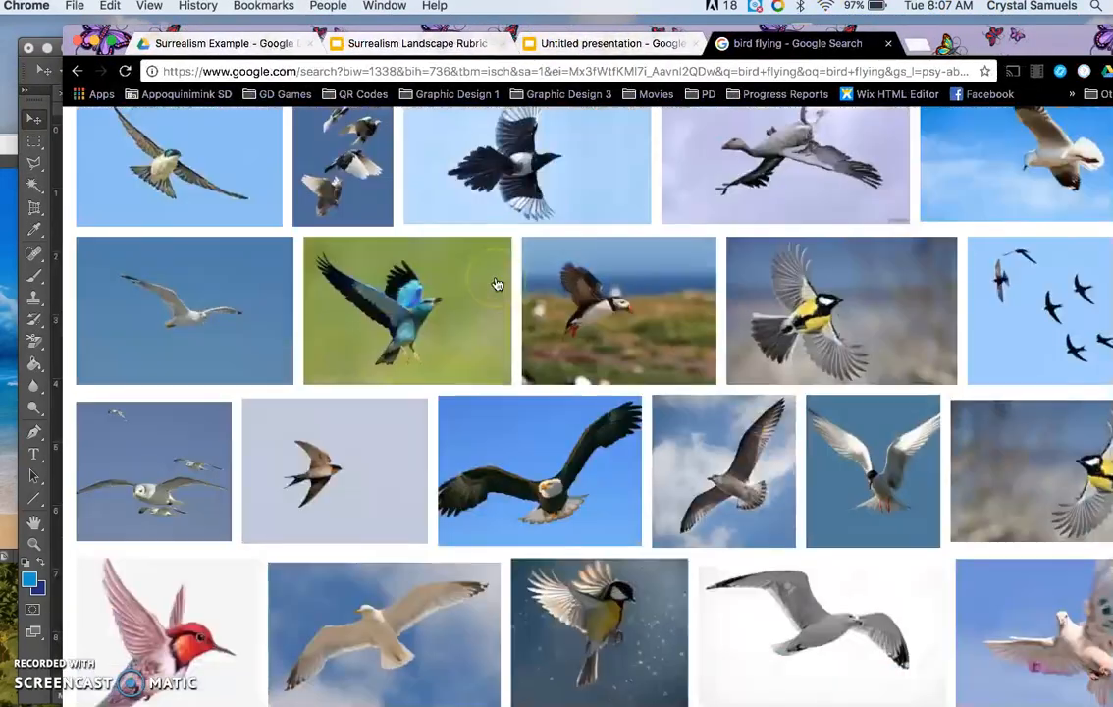
scroll(495, 282, "up", 3)
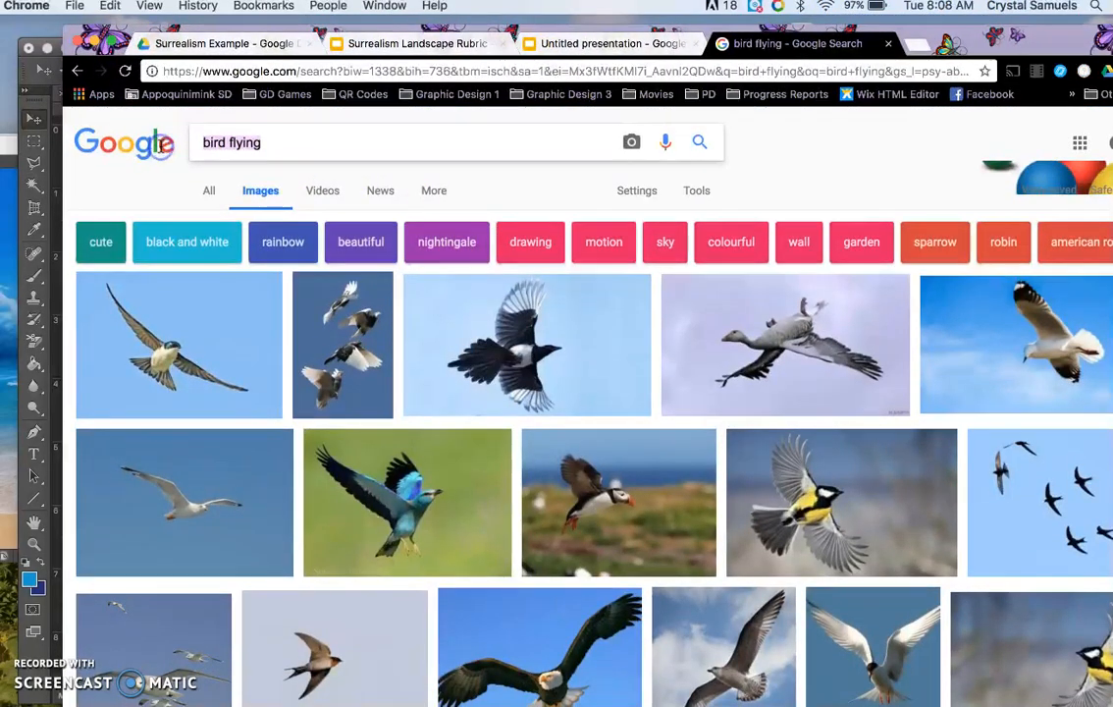
key("super+a")
type("turt")
key("BackSpace")
key("BackSpace")
key("BackSpace")
key("BackSpace")
type("sea turtle")
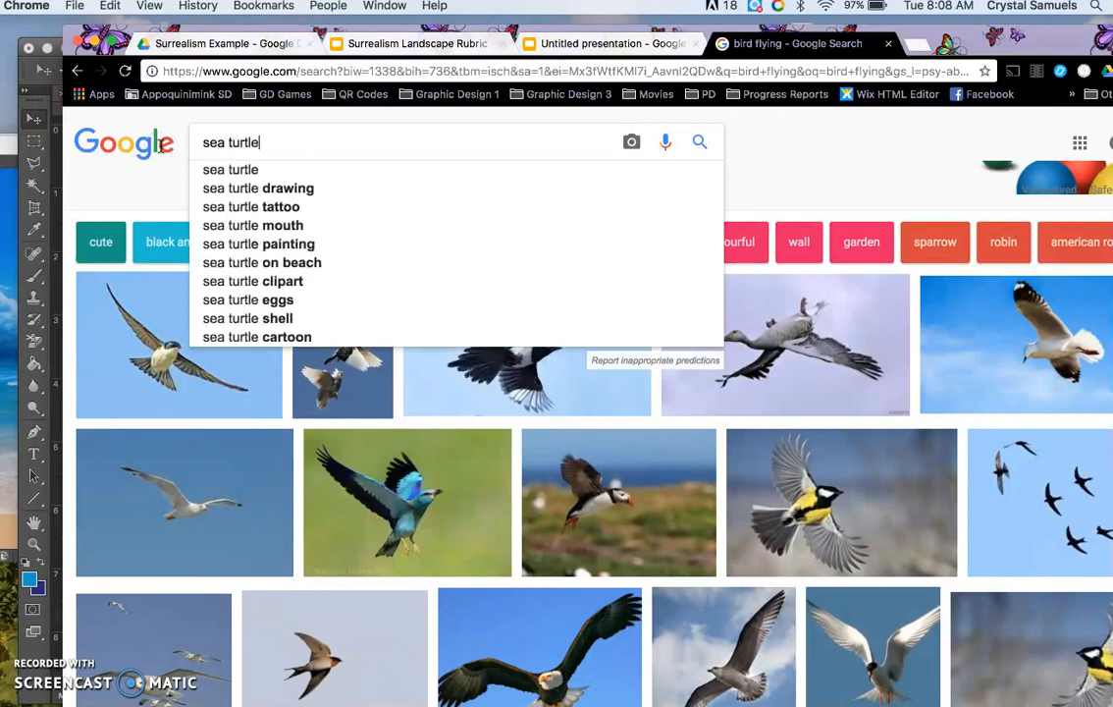
key("Return")
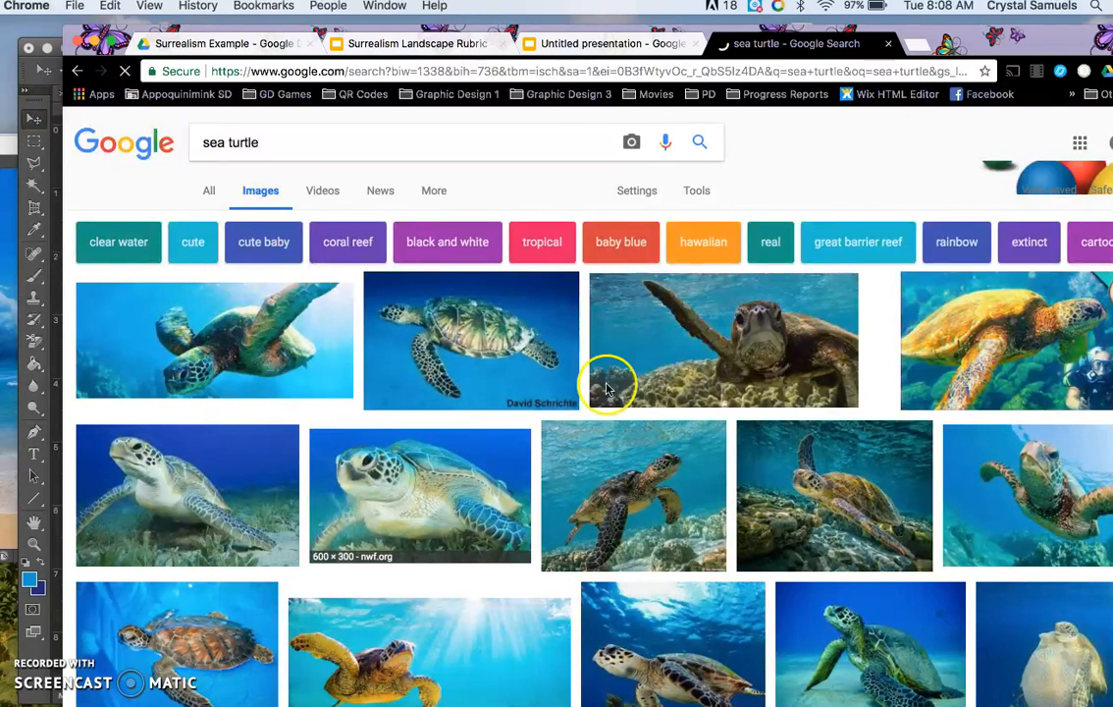
Preview the 1024 × 415 ScienceAlert photo of a swimming turtle and bring it into the Photoshop document near the middle of the nebula
scroll(646, 398, "down", 3)
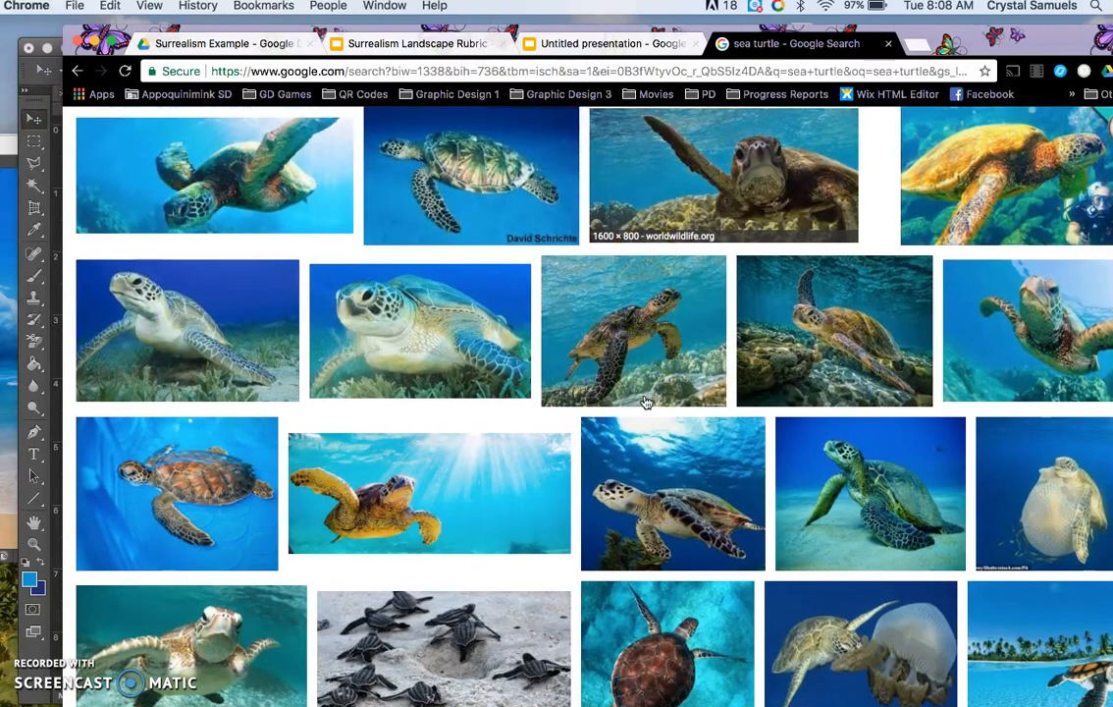
left_click(435, 476)
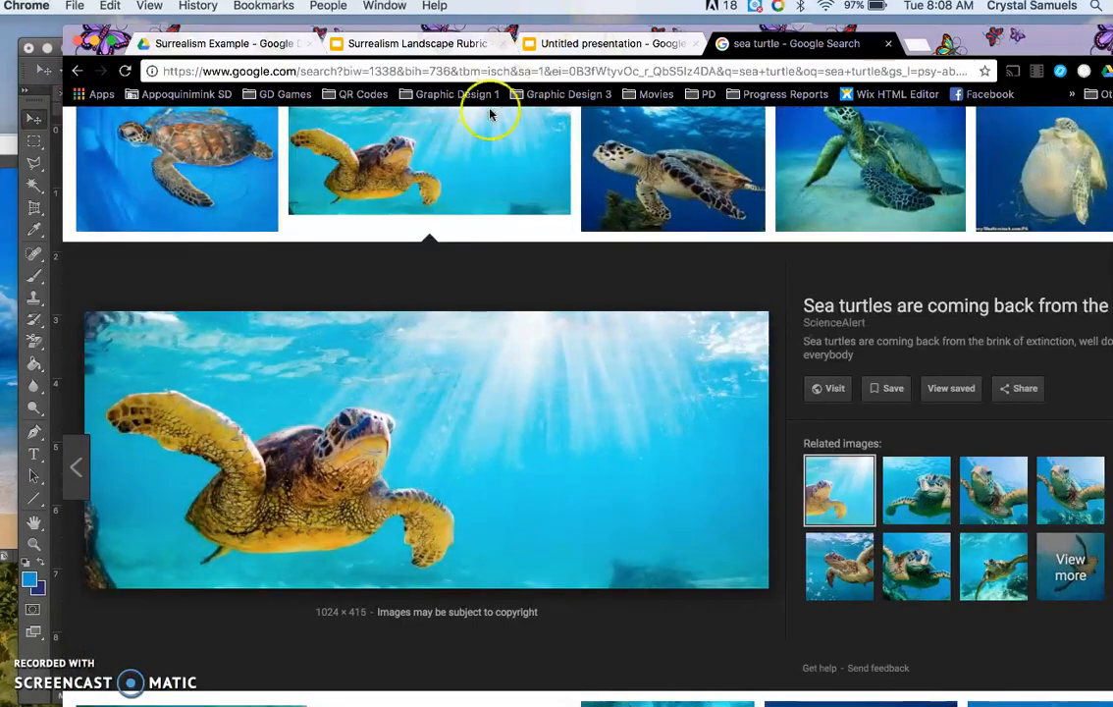
left_click_drag(638, 25, 1099, 40)
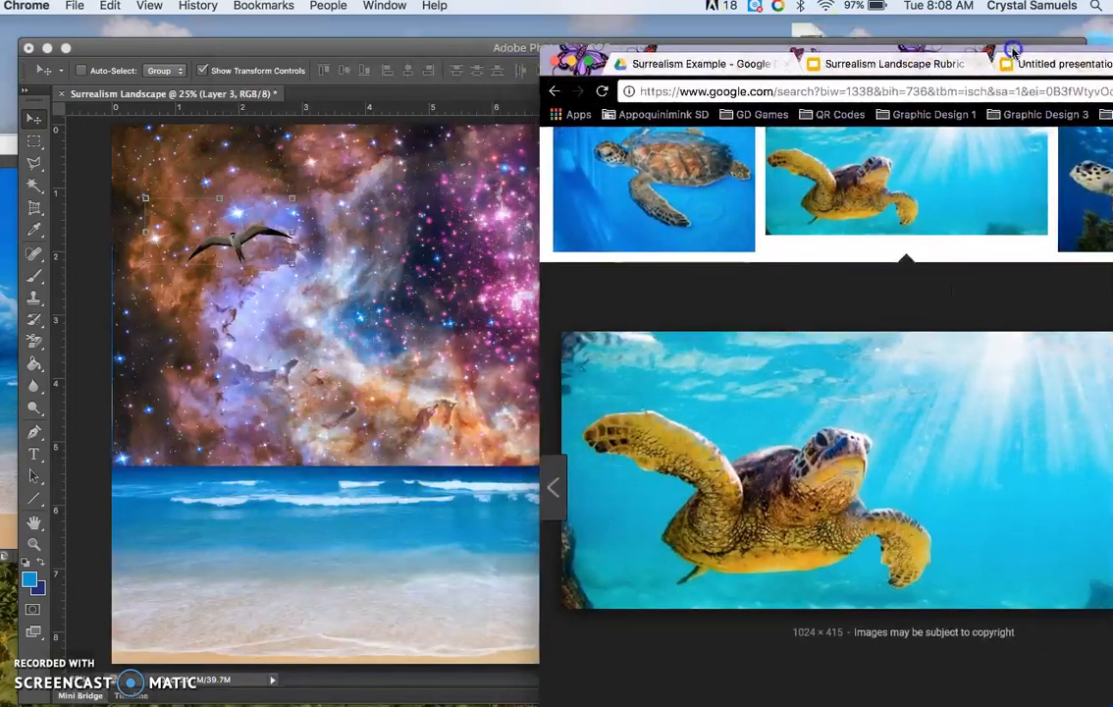
left_click_drag(787, 504, 374, 359)
left_click(252, 193)
left_click_drag(253, 194, 530, 319)
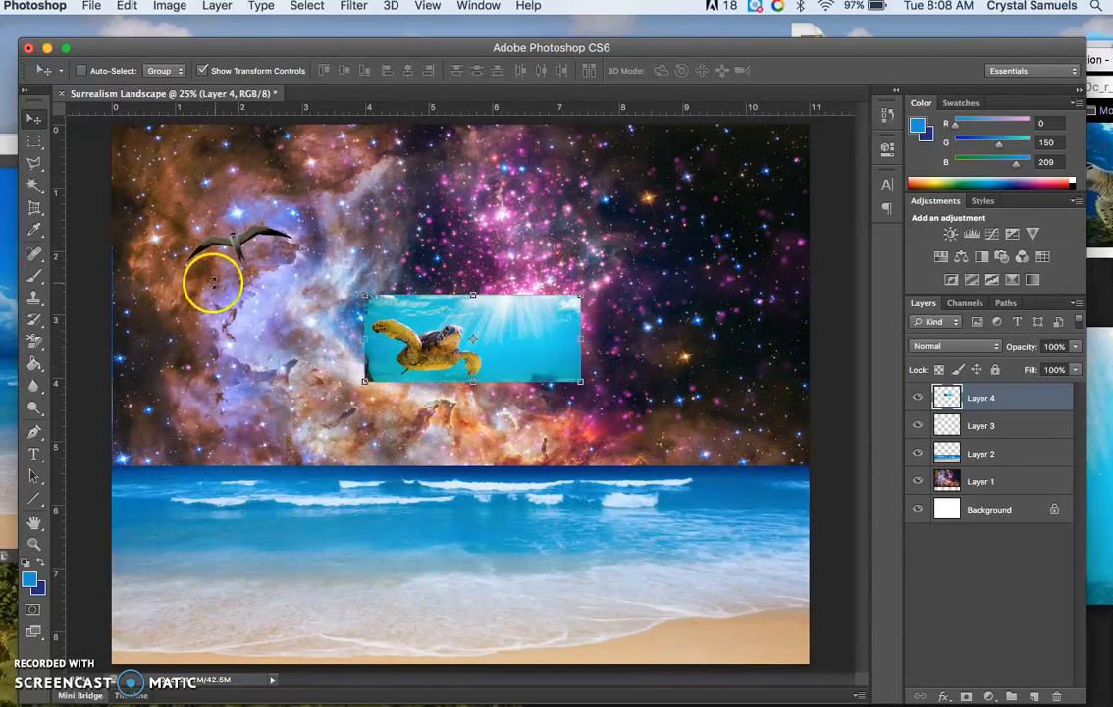
Select the water around the turtle using the Quick Selection tool at 120 px, subtracting the turtle's body from the selection
left_click(30, 187)
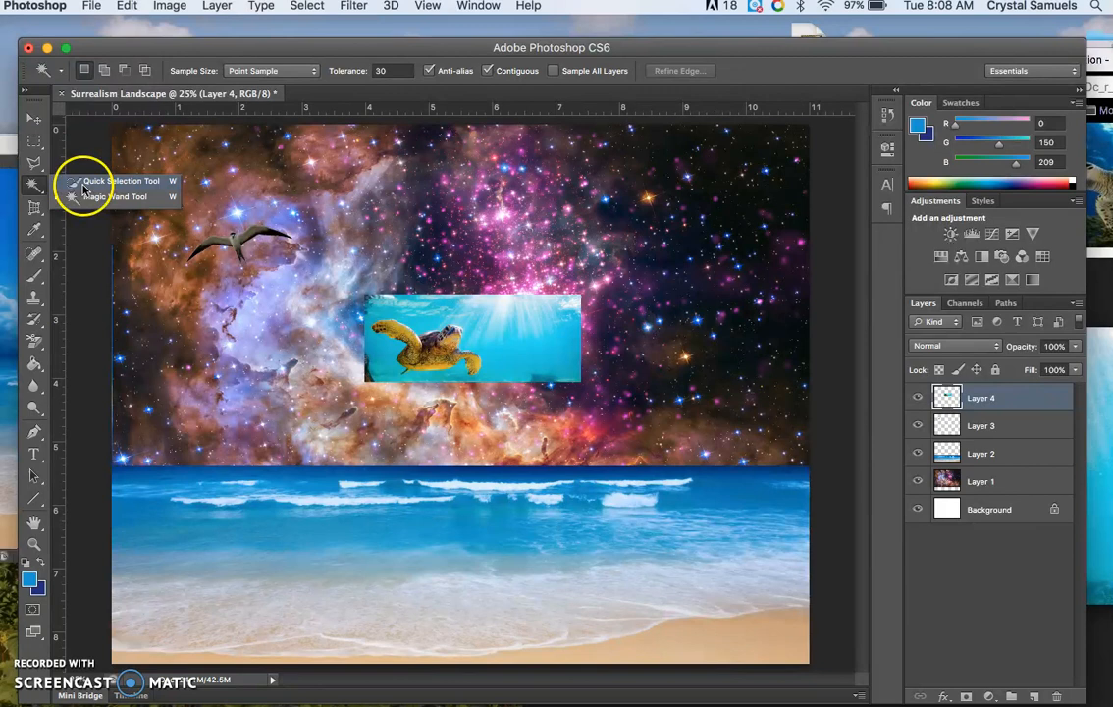
left_click(118, 181)
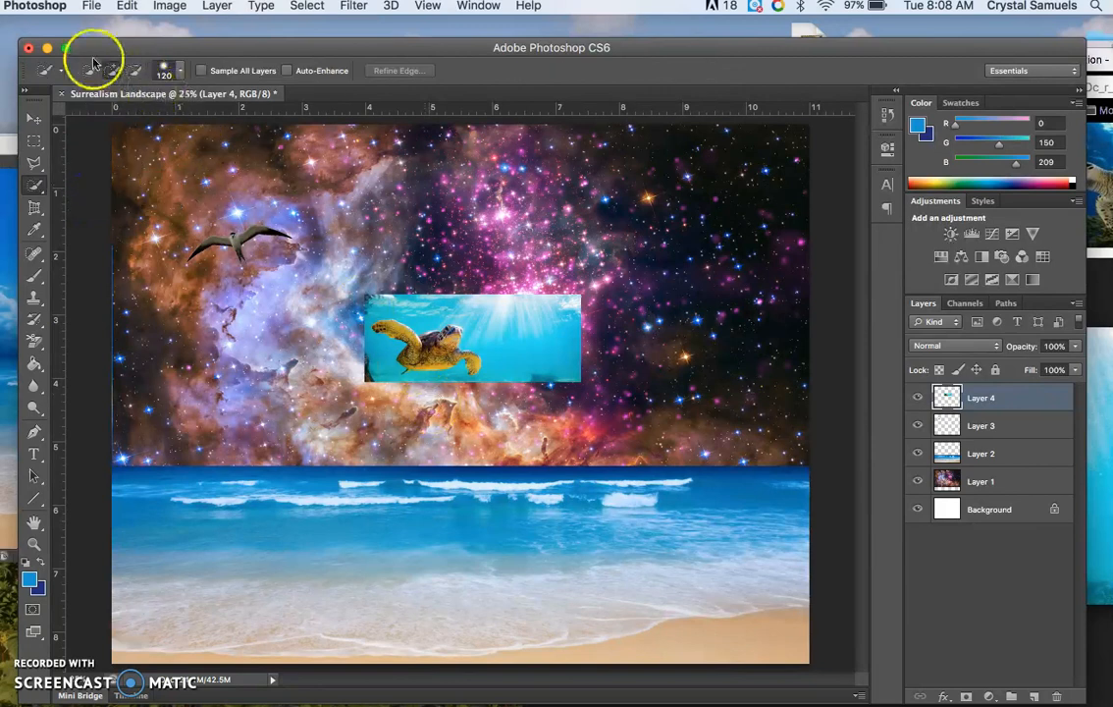
mouse_move(372, 341)
left_mouse_down()
mouse_move(385, 350)
mouse_move(358, 320)
mouse_move(378, 304)
mouse_move(457, 308)
left_mouse_up()
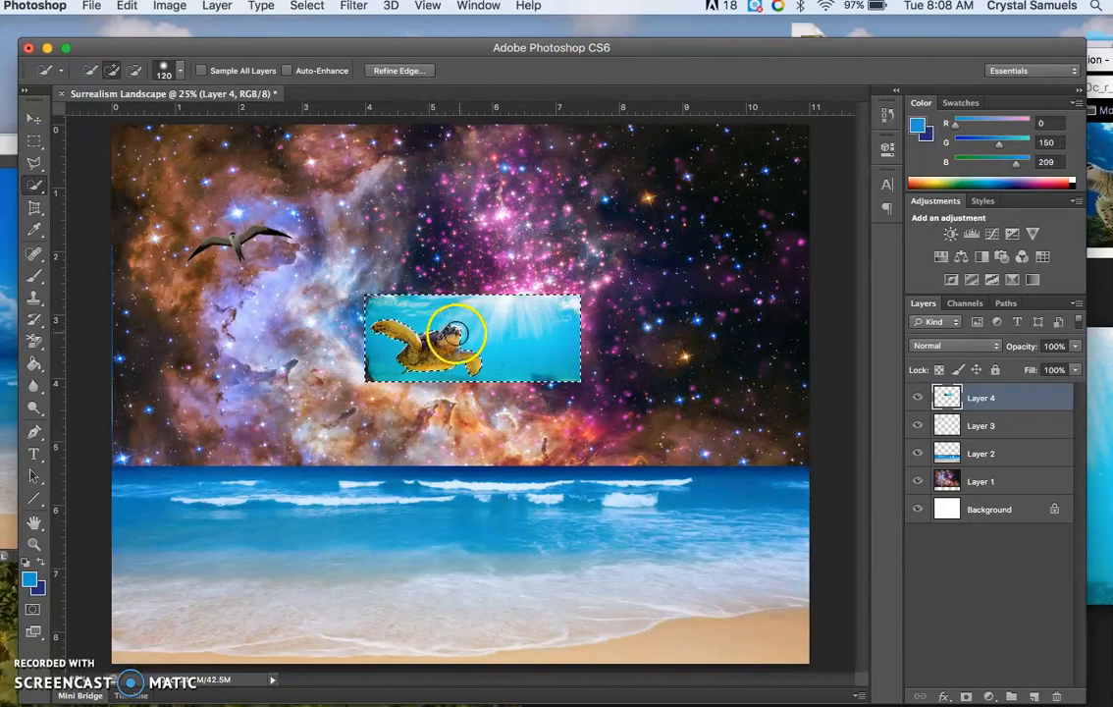
left_click(134, 74)
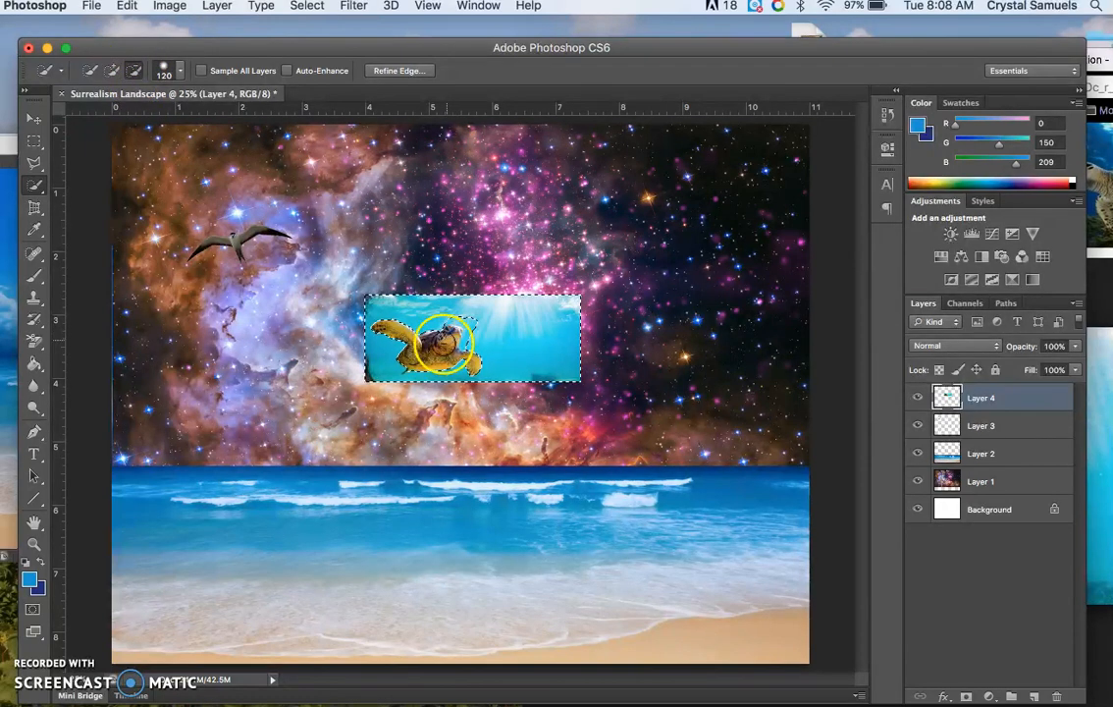
Refine the water selection along the turtle's edges with a 47 px Quick Selection brush, and delete the selected water
left_click(111, 70)
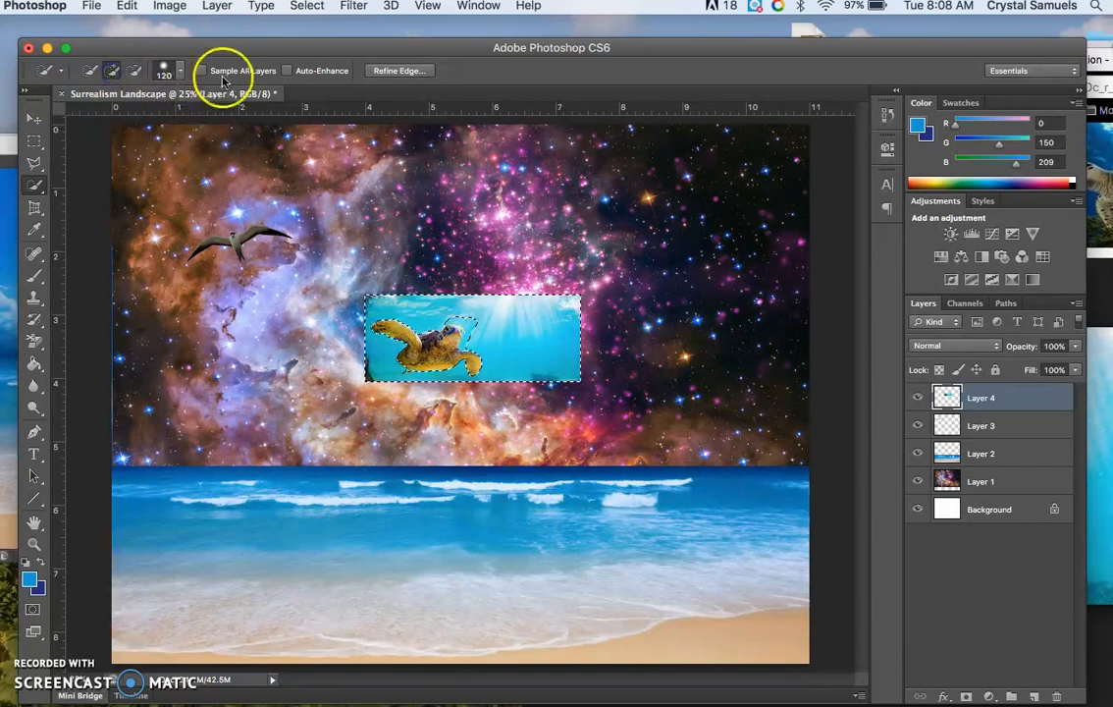
left_click(180, 75)
left_click_drag(176, 116, 149, 122)
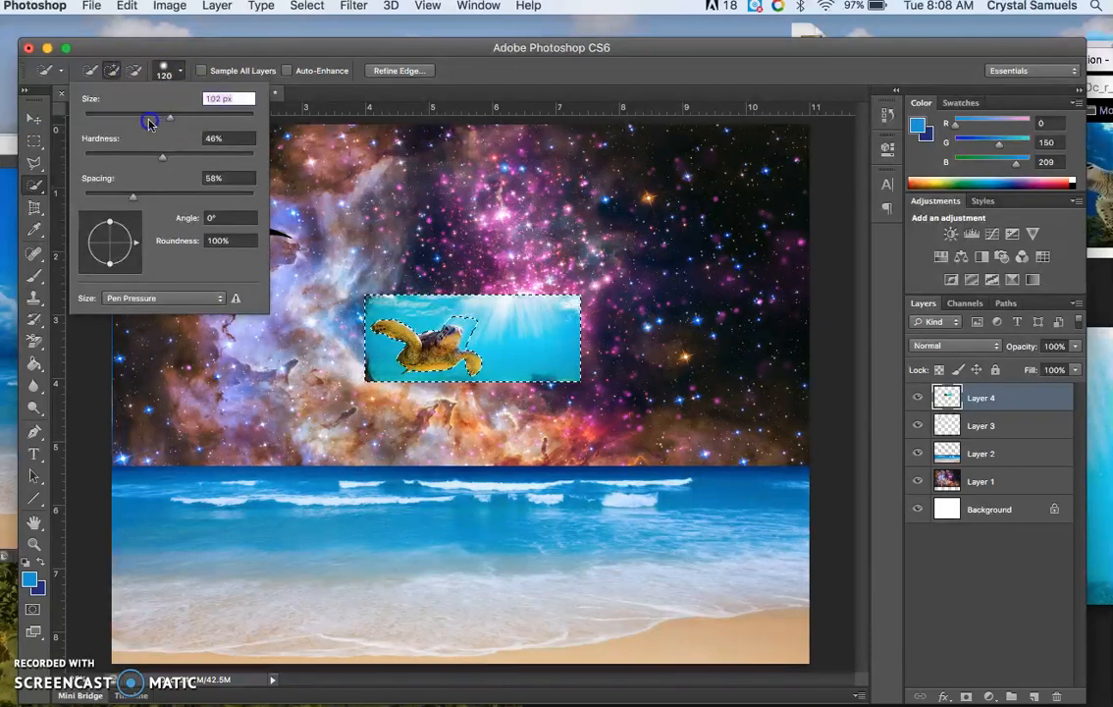
left_click(458, 316)
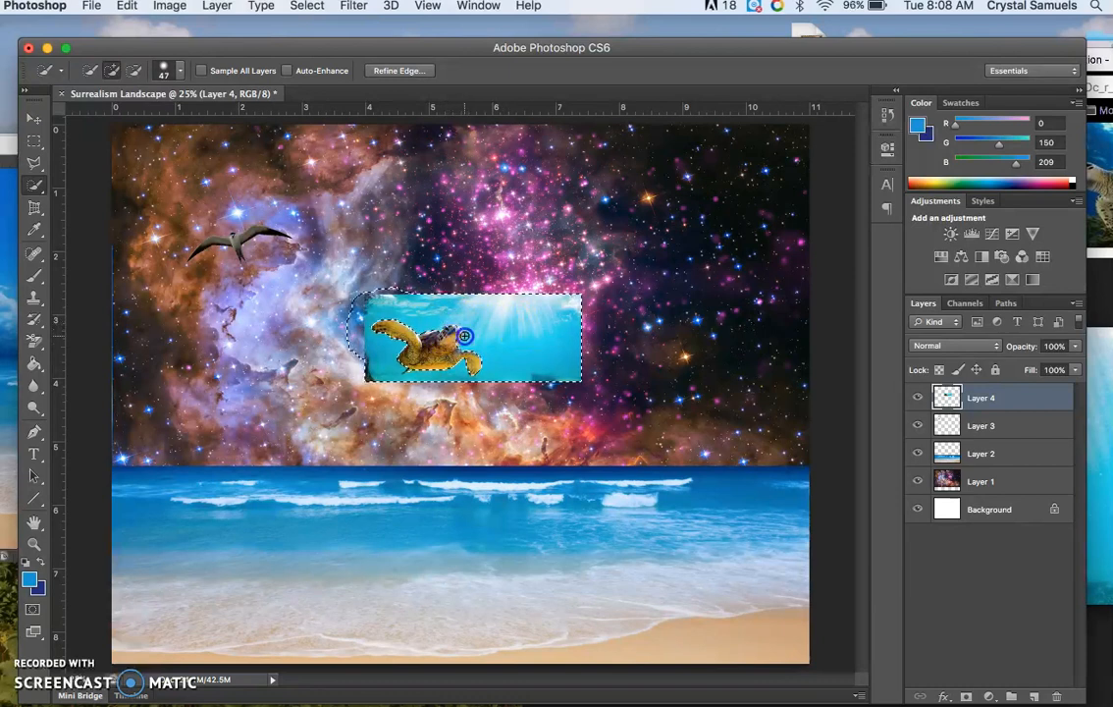
left_click(131, 72)
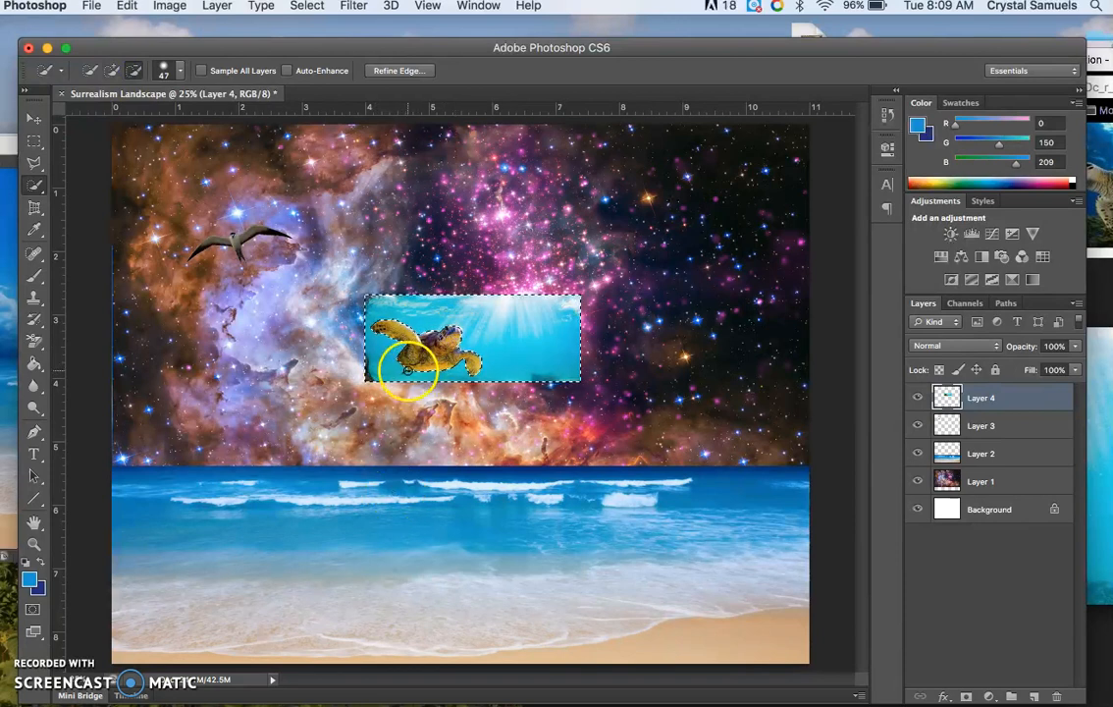
left_click(111, 71)
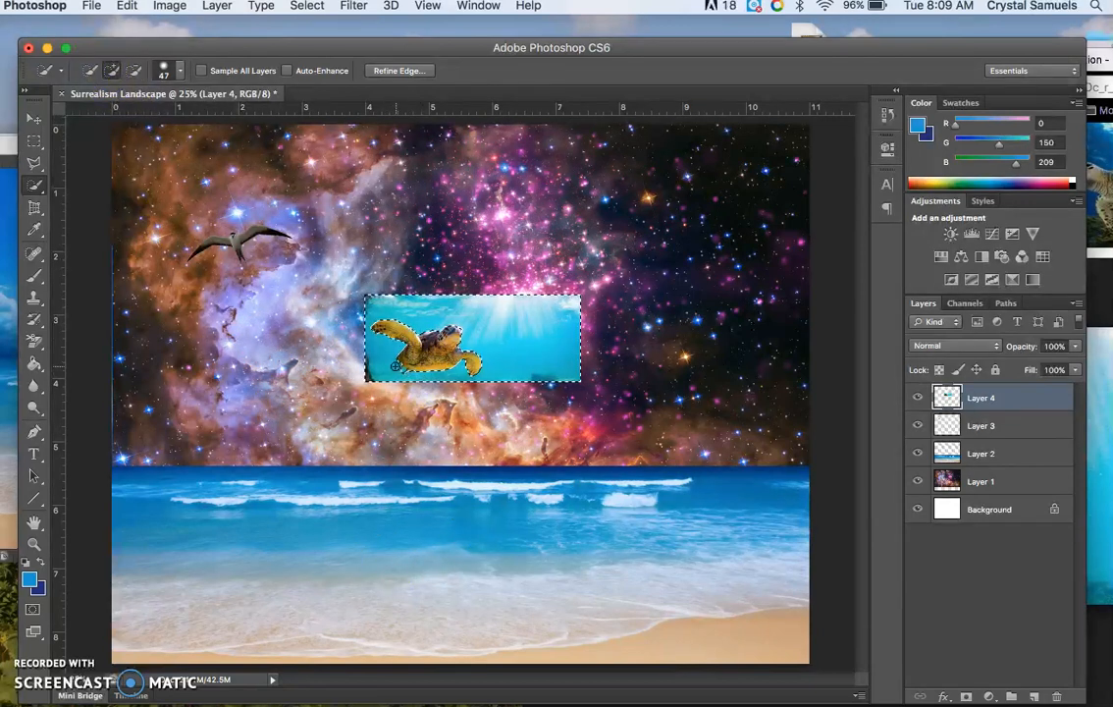
left_click(385, 426)
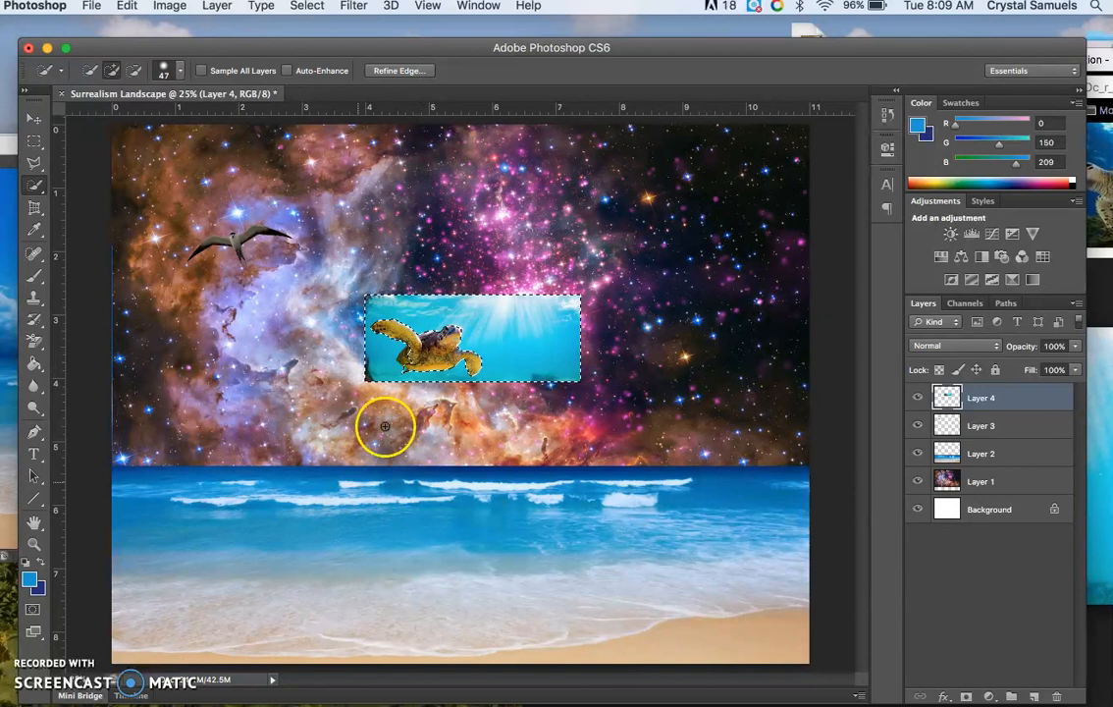
left_click(134, 71)
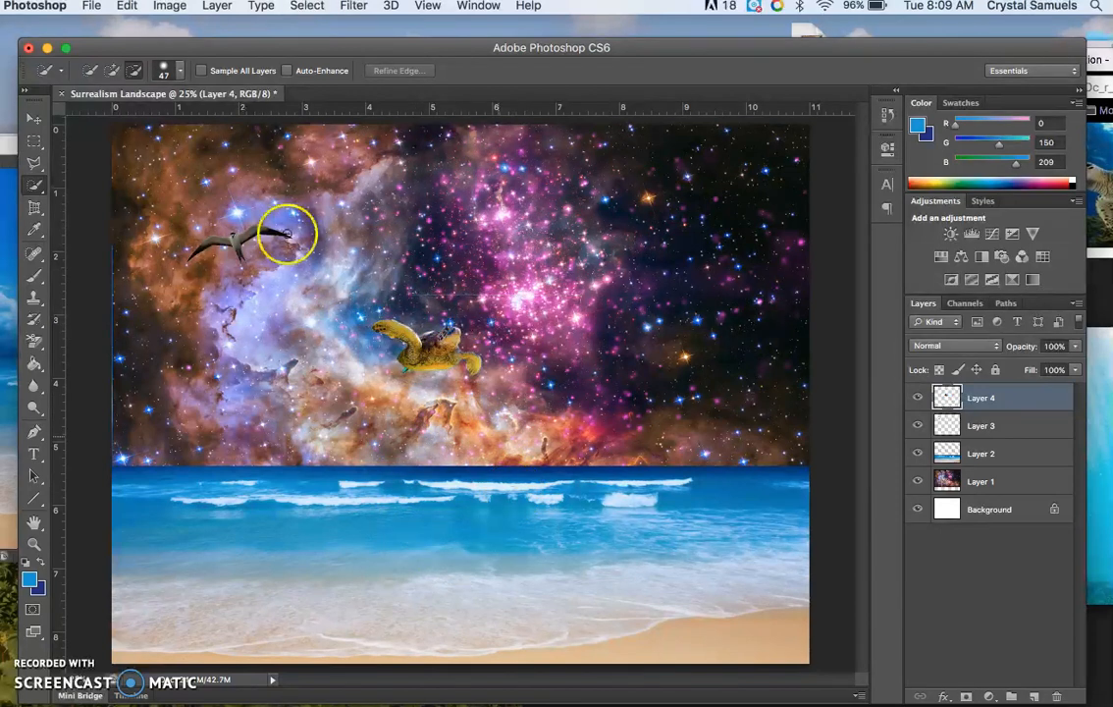
Move the cut-out turtle about 4 inches to the right, over the dark starry area above the horizon
left_click(34, 117)
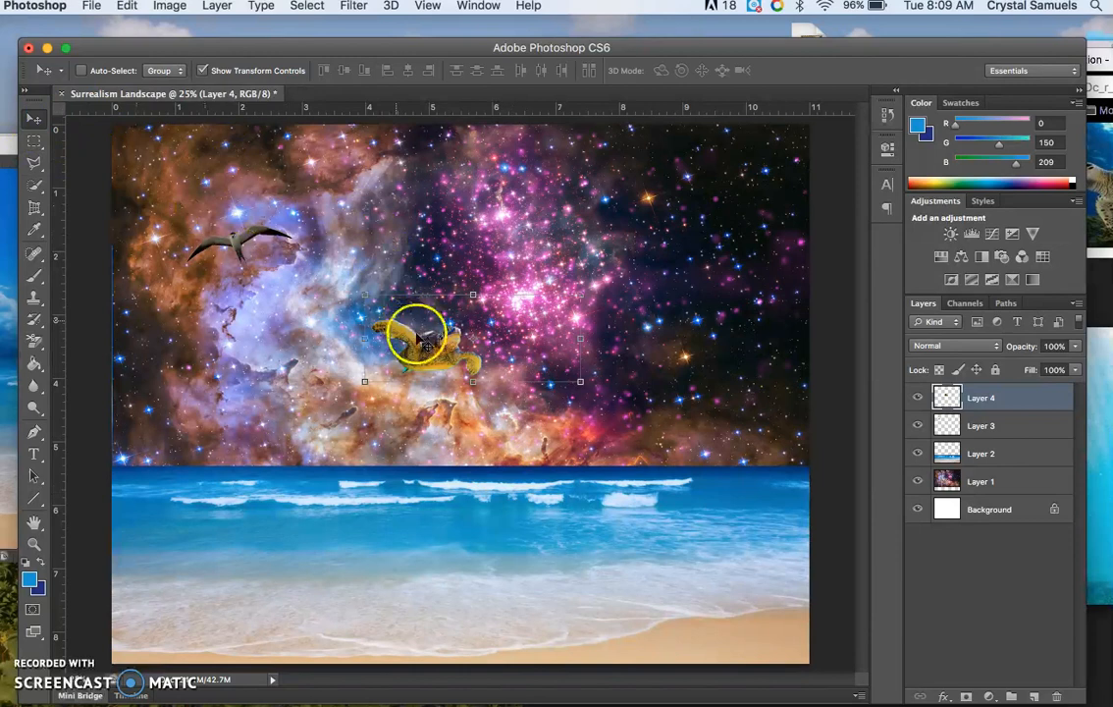
left_click_drag(424, 333, 682, 353)
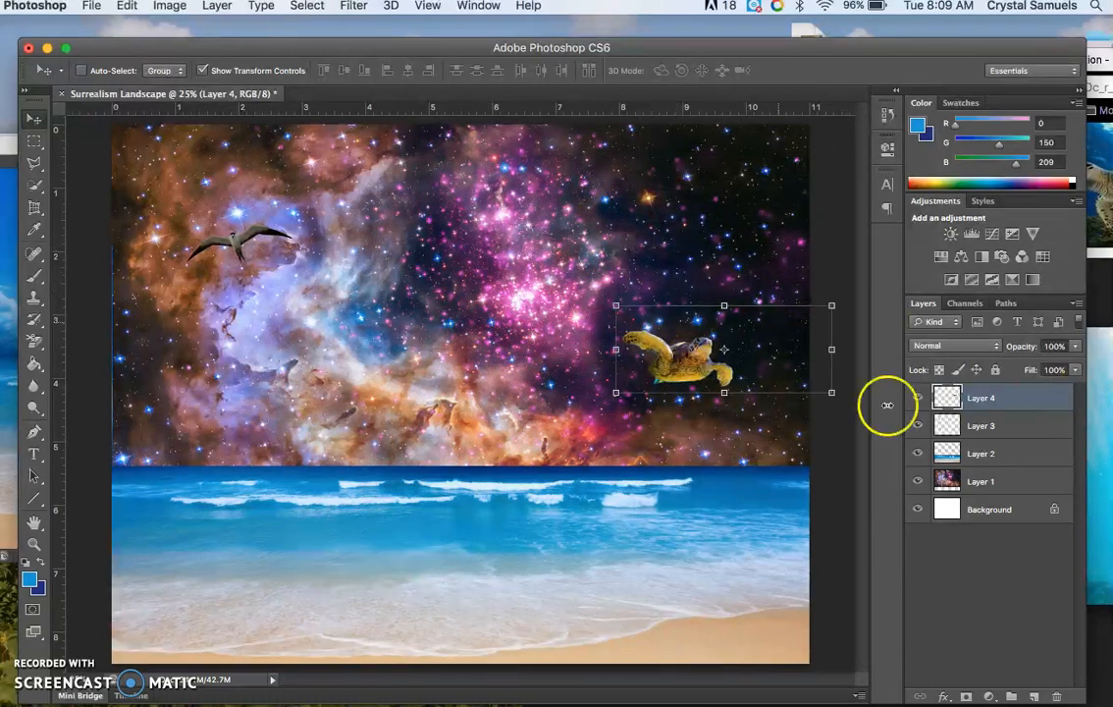
Switch to Chrome, preview the cherry blossom photo IMG_3150.HEIC in the Surrealism Example folder on Google Drive, and download it
left_click_drag(1101, 45, 644, 34)
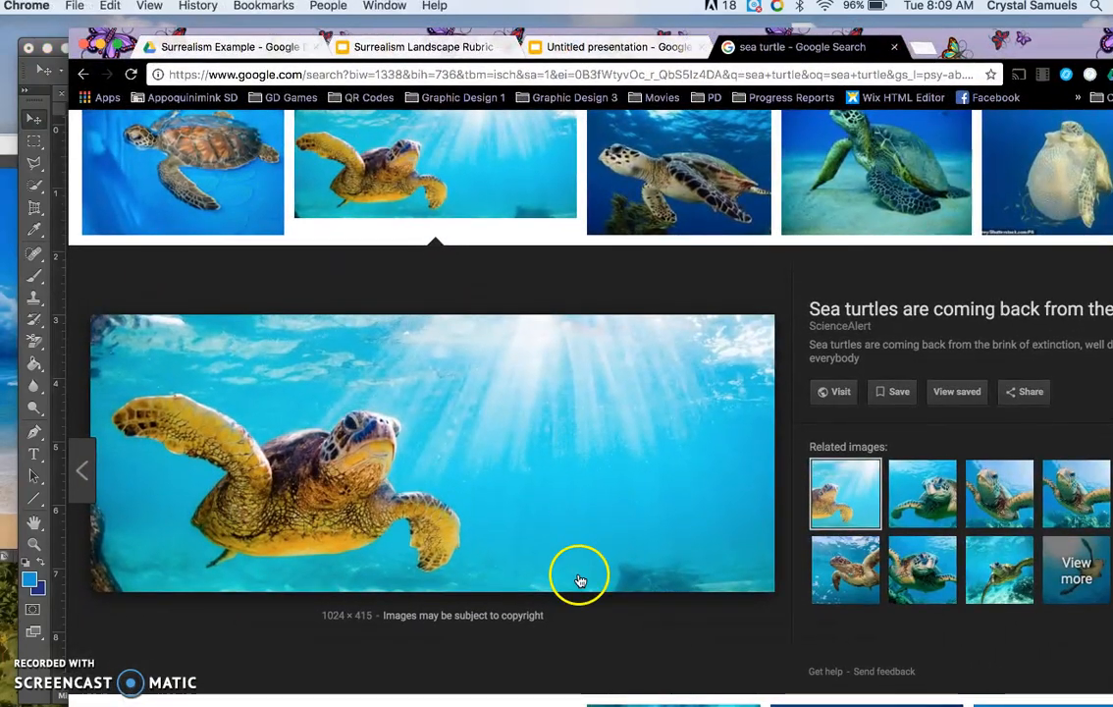
left_click(192, 55)
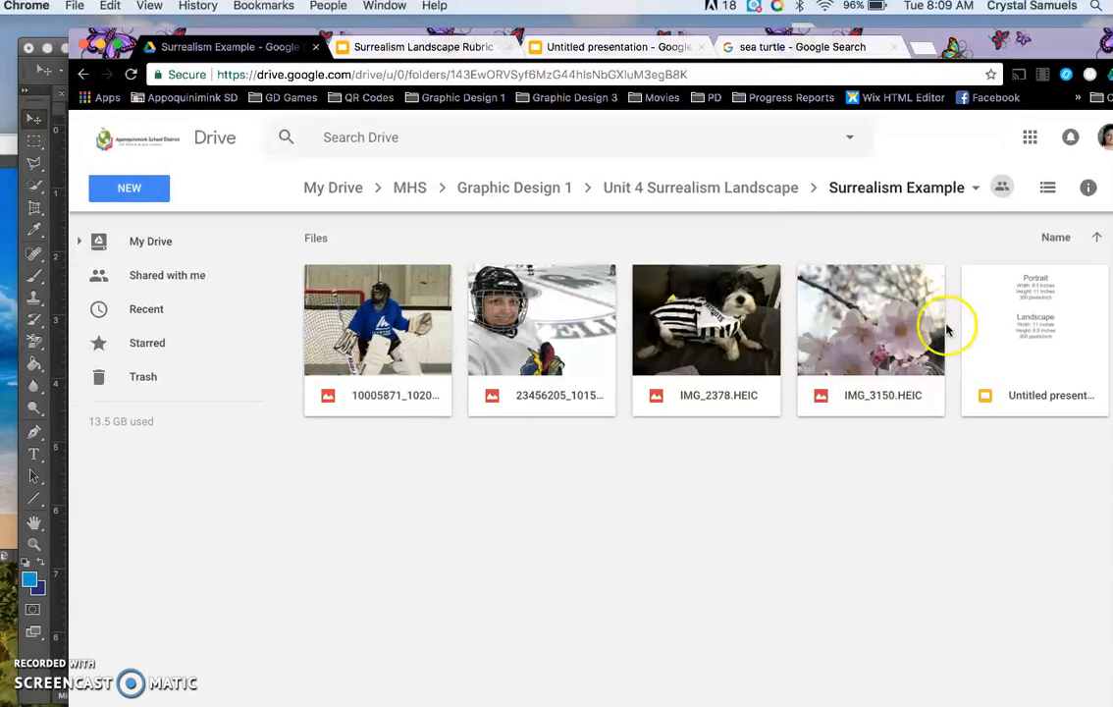
left_click(886, 338)
double_click(868, 341)
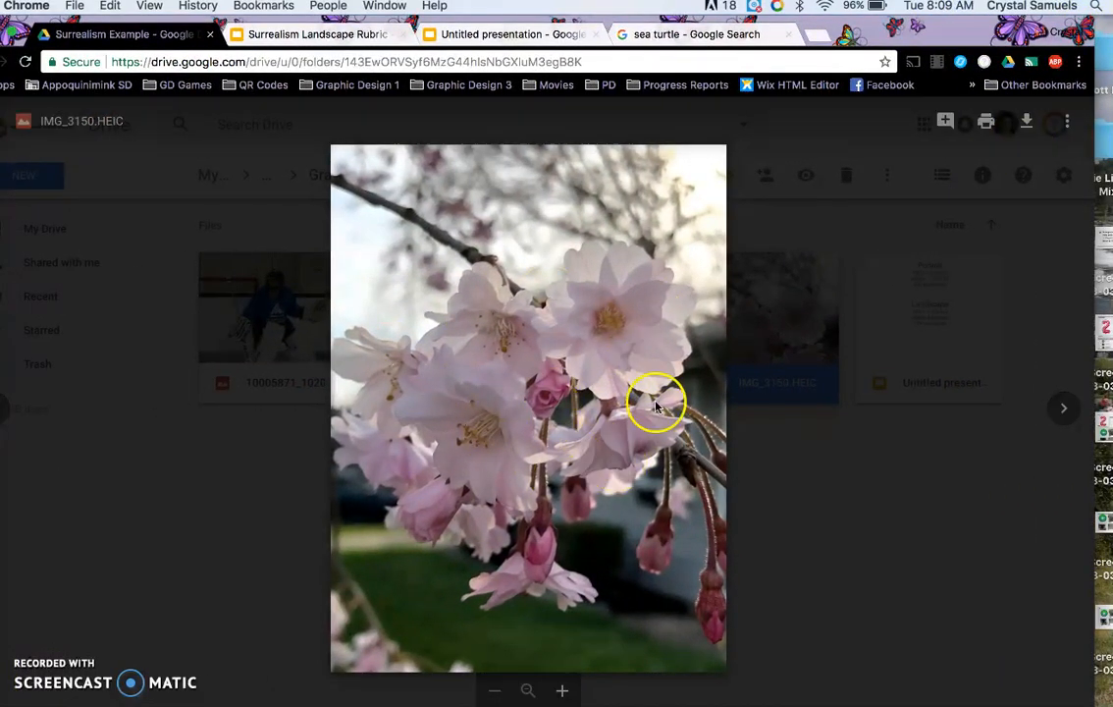
left_click(1027, 121)
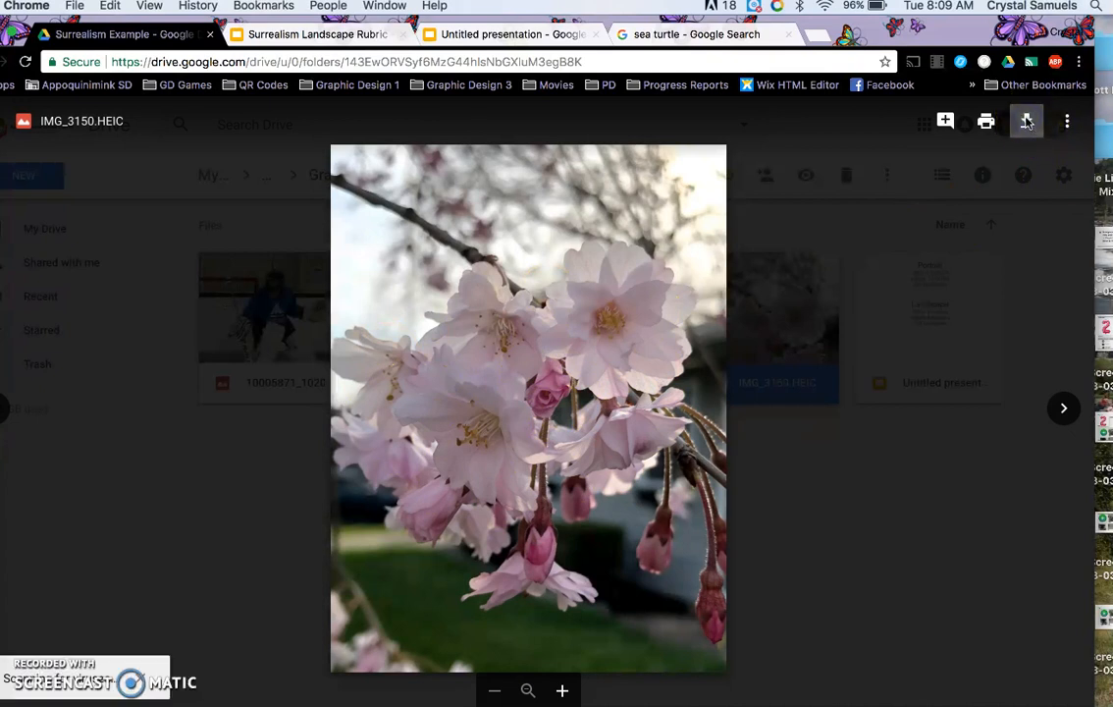
left_click_drag(901, 38, 949, 39)
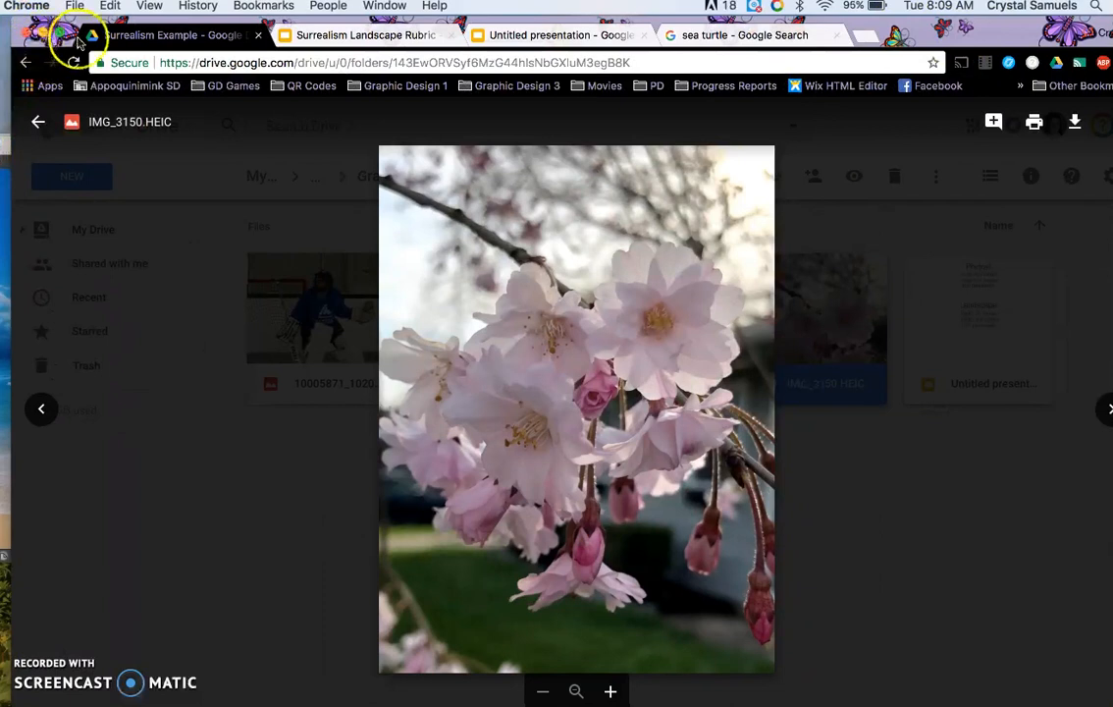
Switch to Photoshop and bring up the dialog for opening a file, showing the Downloads folder
left_click(43, 35)
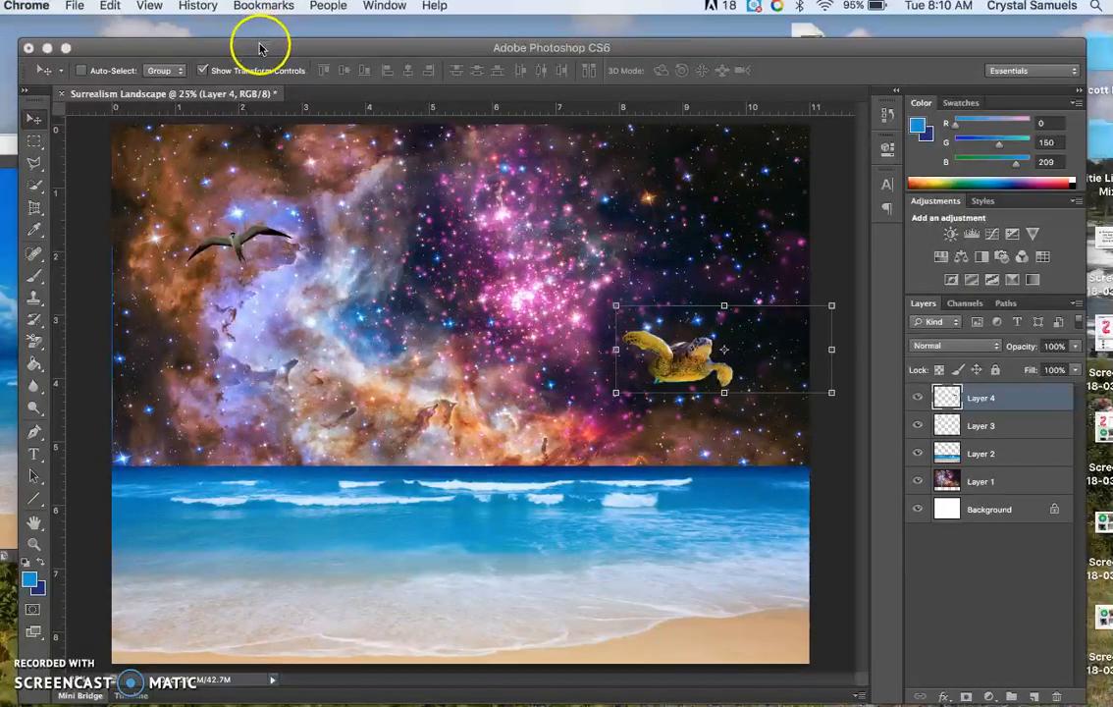
left_click(257, 32)
left_click(88, 7)
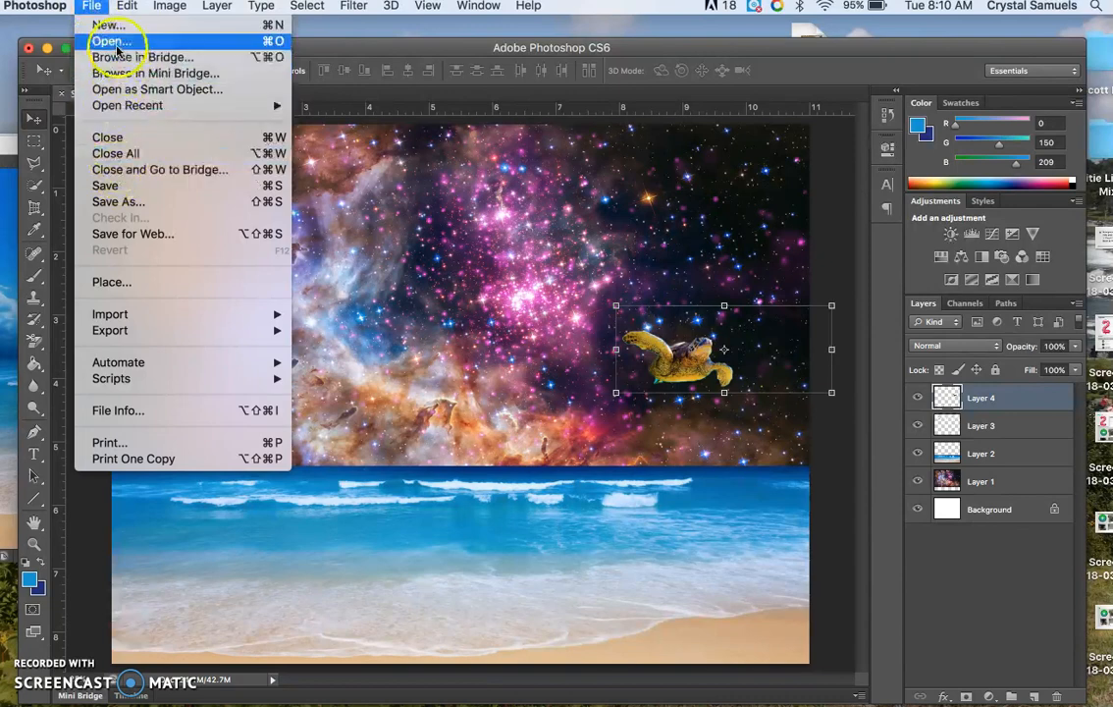
left_click(106, 40)
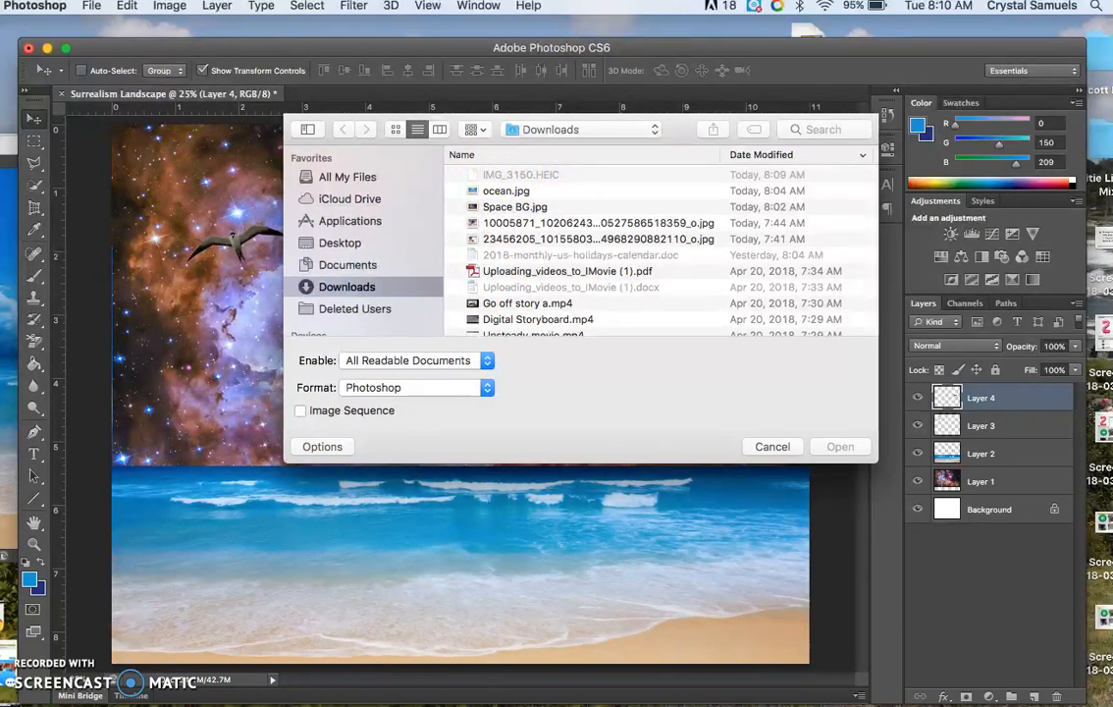
Switch to Chrome, download IMG_3150.HEIC again, and try to transfer its Drive thumbnail directly into the Photoshop document
left_click(3, 669)
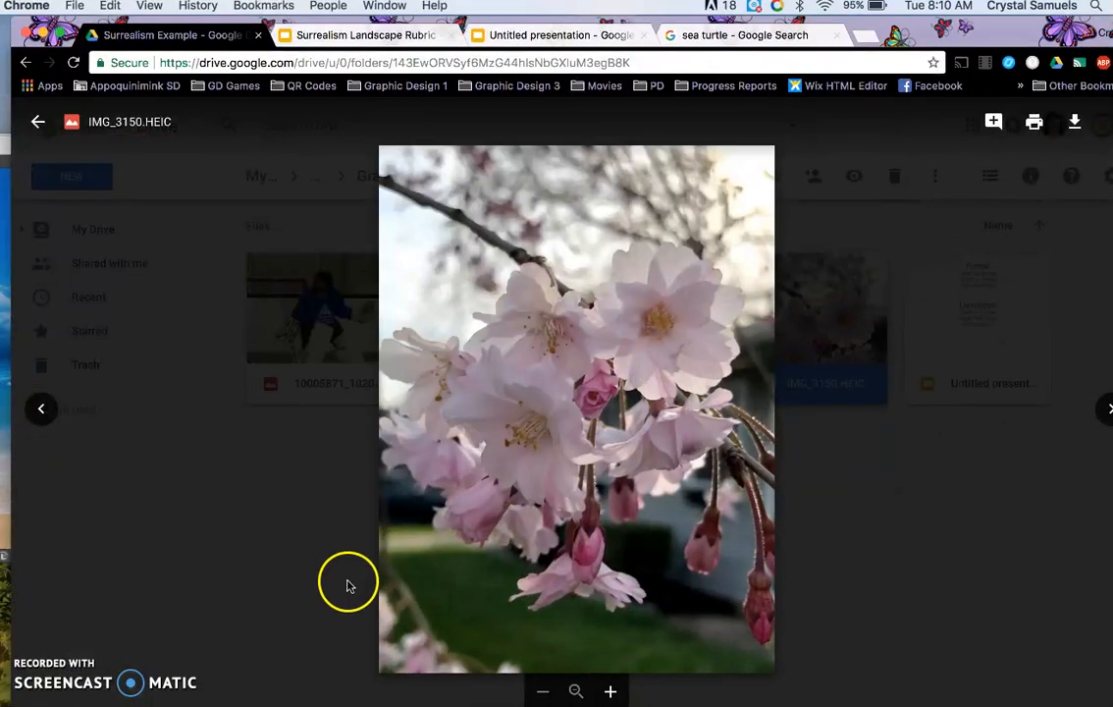
left_click(1072, 120)
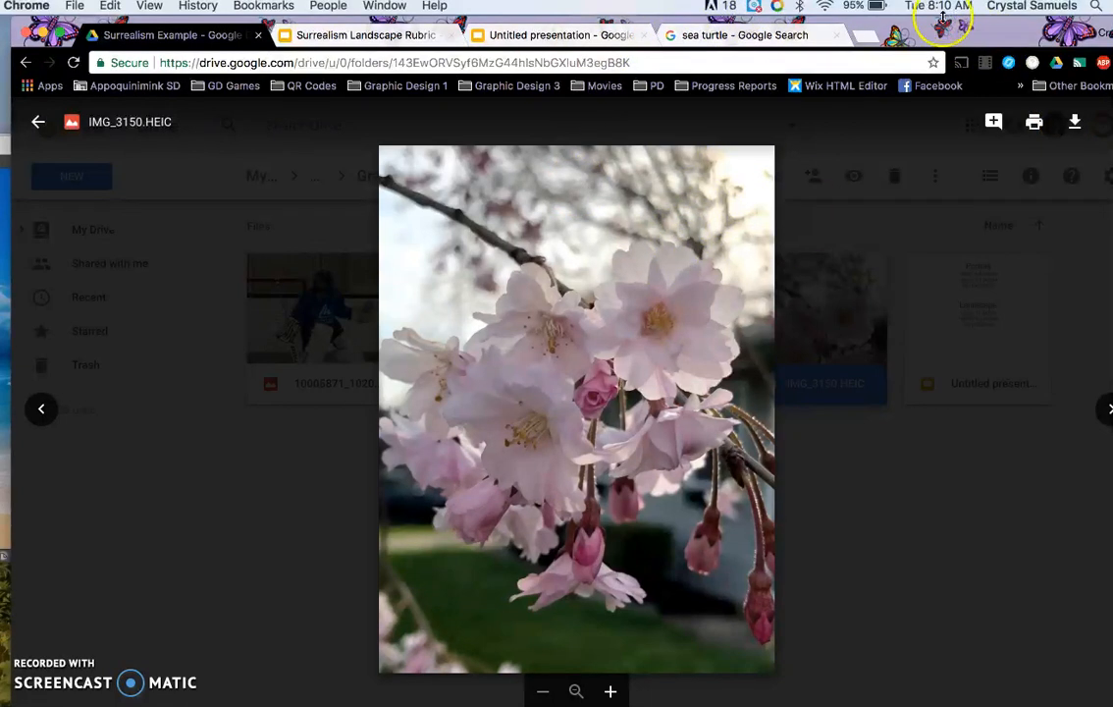
left_click_drag(829, 40, 1055, 40)
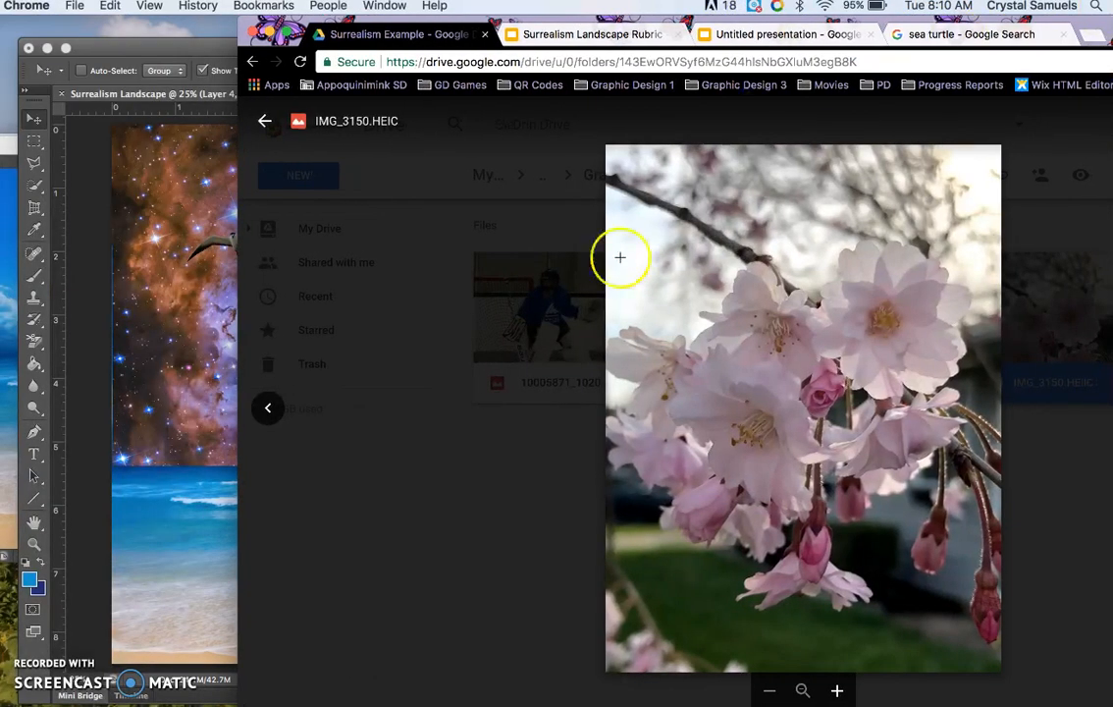
left_click(264, 121)
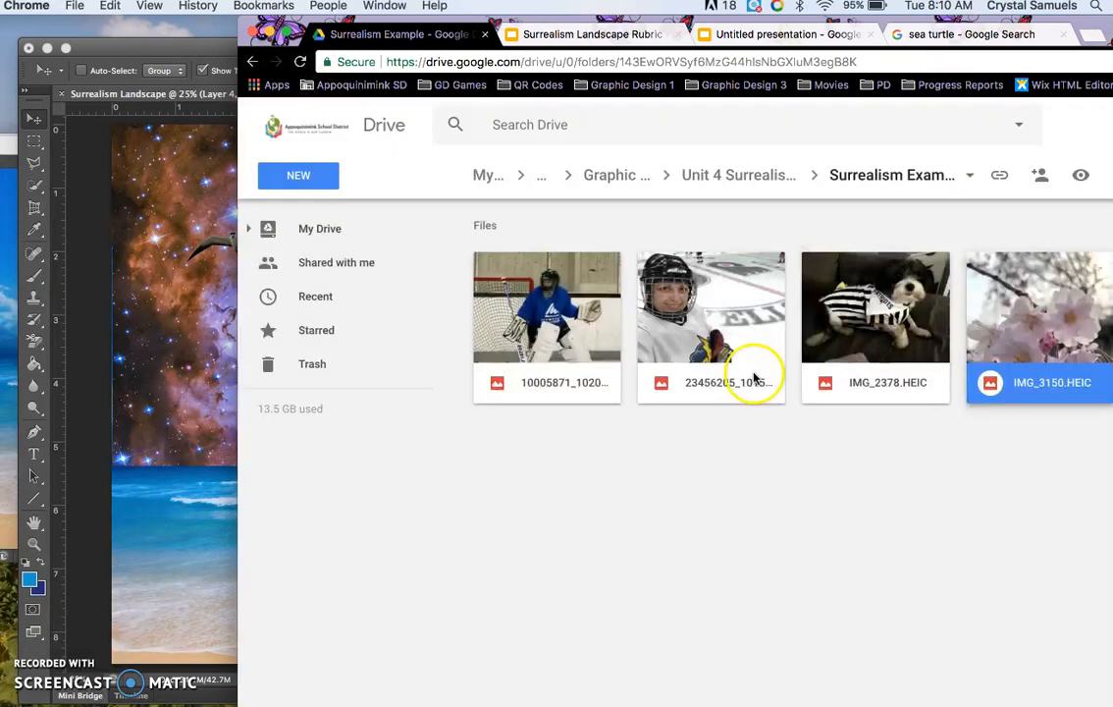
left_click_drag(1015, 314, 143, 359)
left_click(1026, 325)
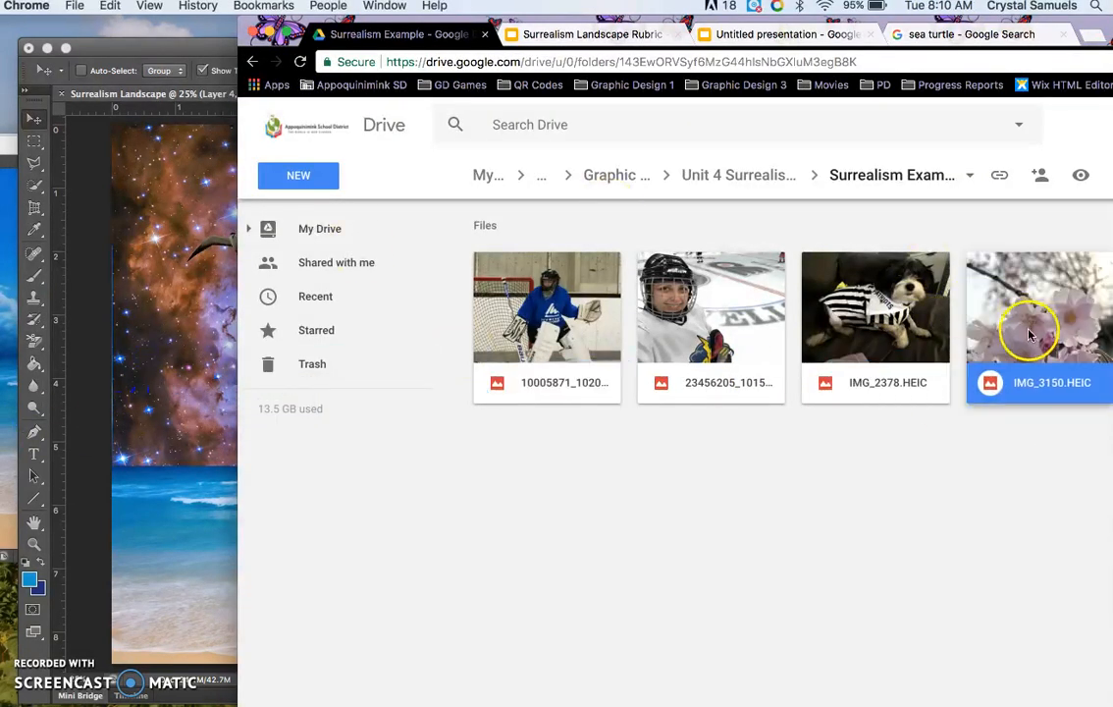
Reopen the IMG_3150.HEIC preview, reposition the browser window, and capture a screenshot of the whole cherry blossom photo
double_click(1020, 316)
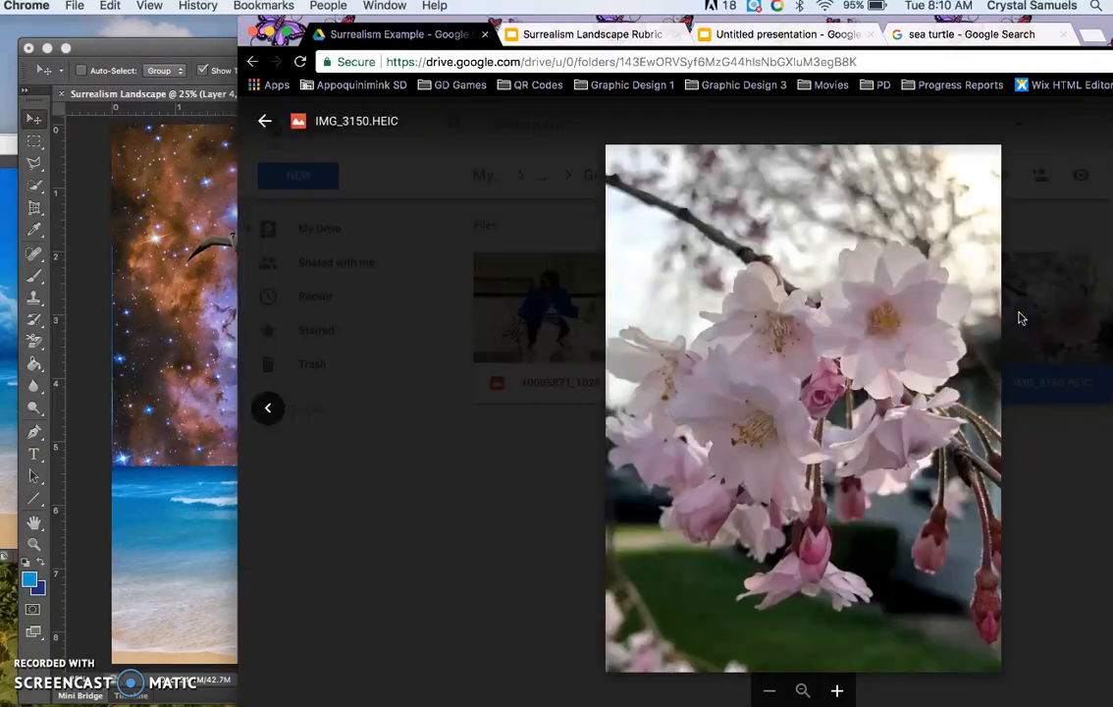
left_click_drag(1040, 27, 774, 7)
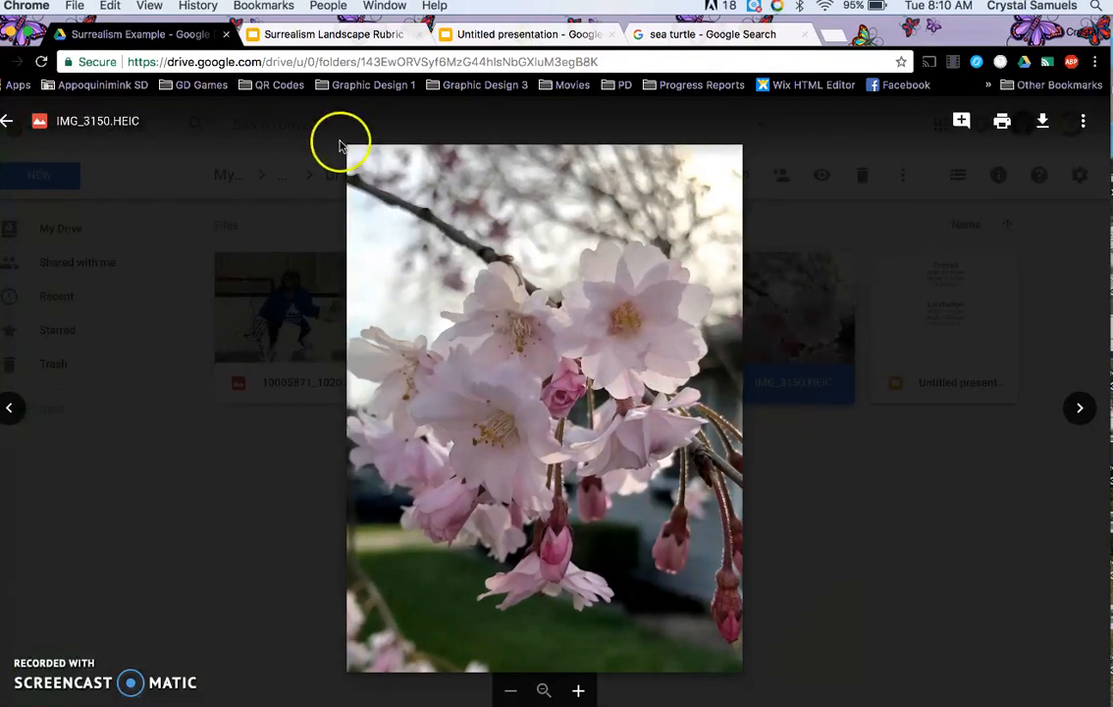
left_click_drag(347, 148, 743, 671)
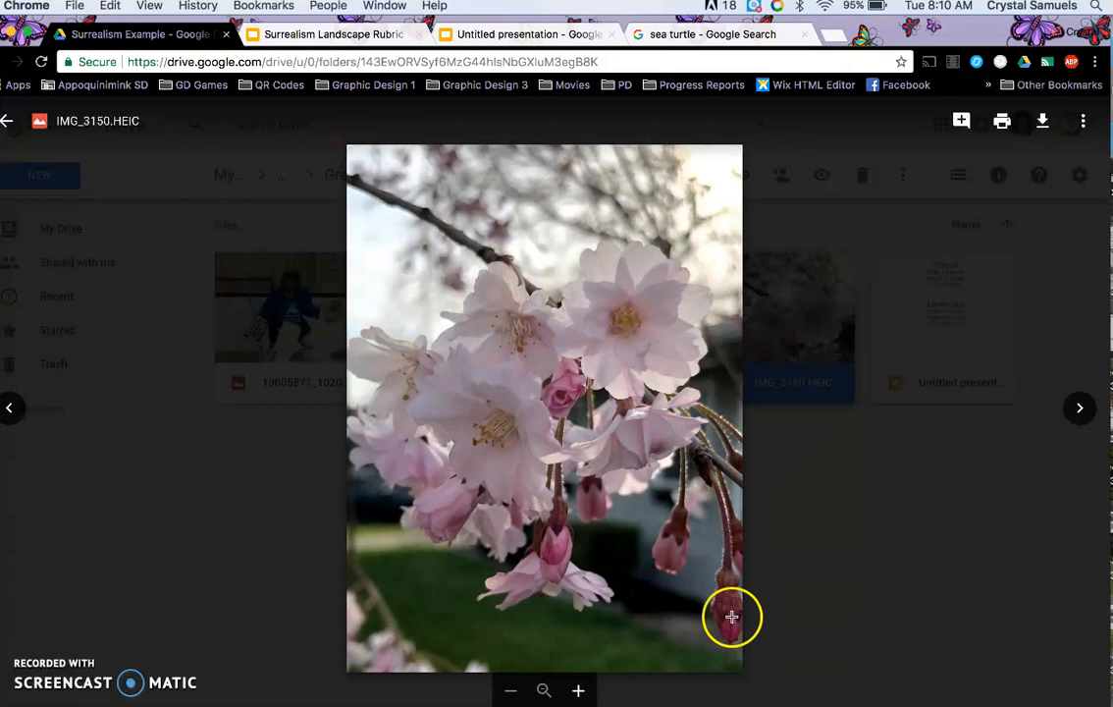
Return to Photoshop and open Screen Shot 2018-04-24 at 8.10.35 AM.png from the Desktop
left_click(9, 34)
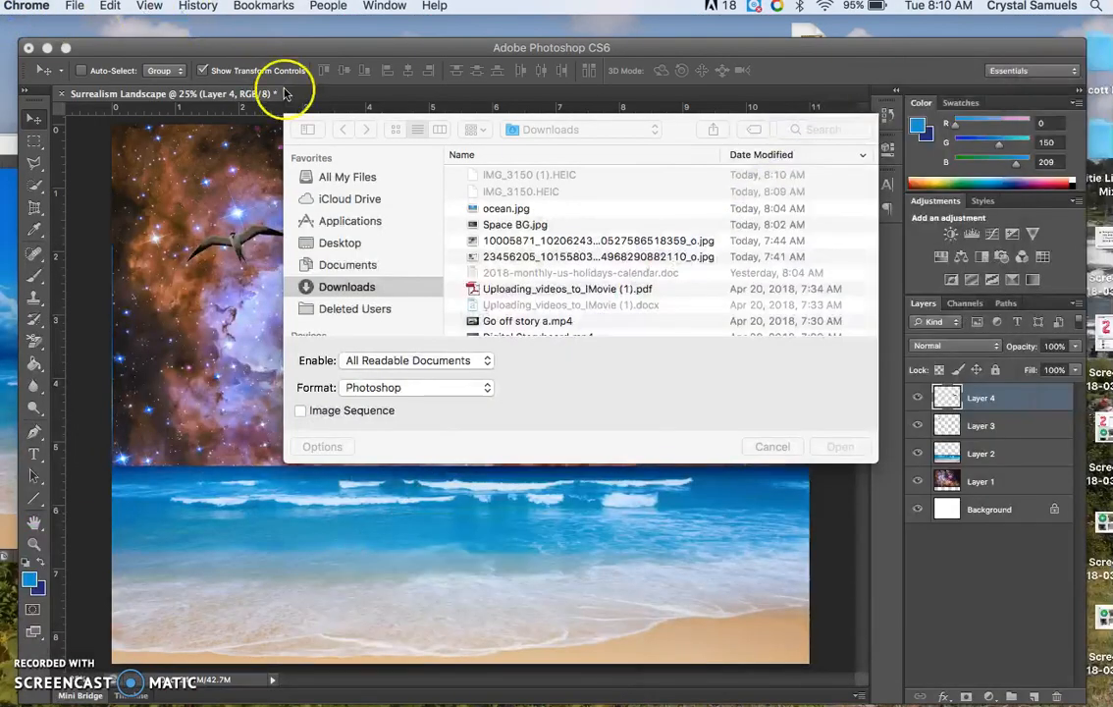
left_click(333, 246)
left_click(343, 242)
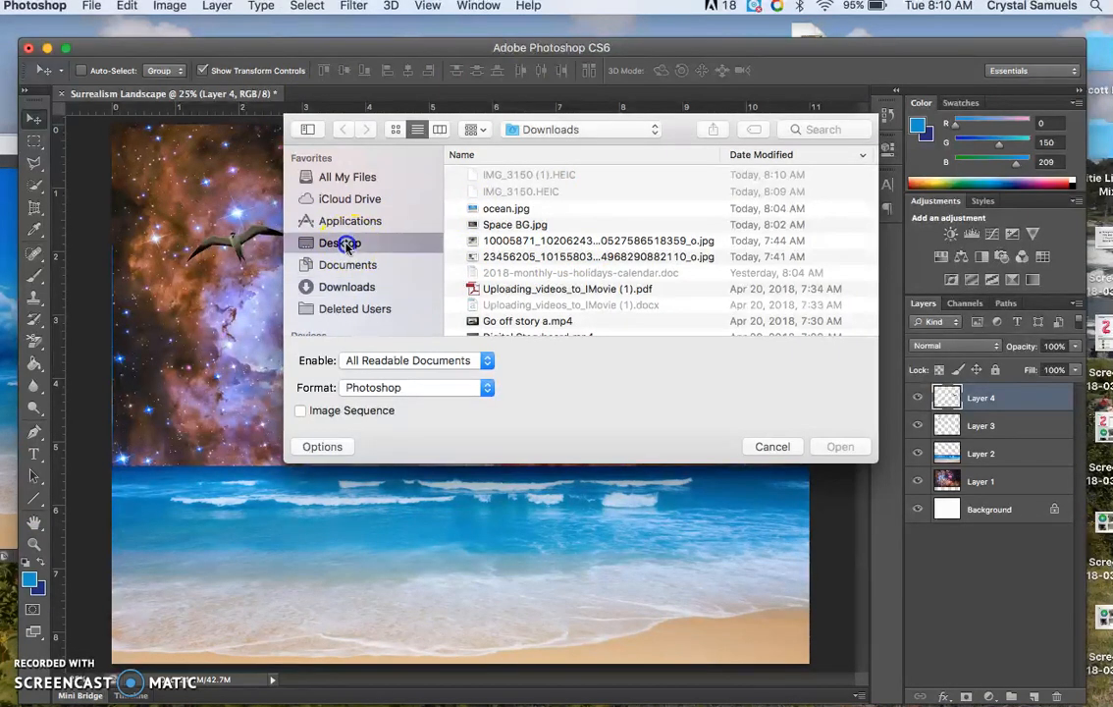
left_click(605, 177)
left_click(840, 449)
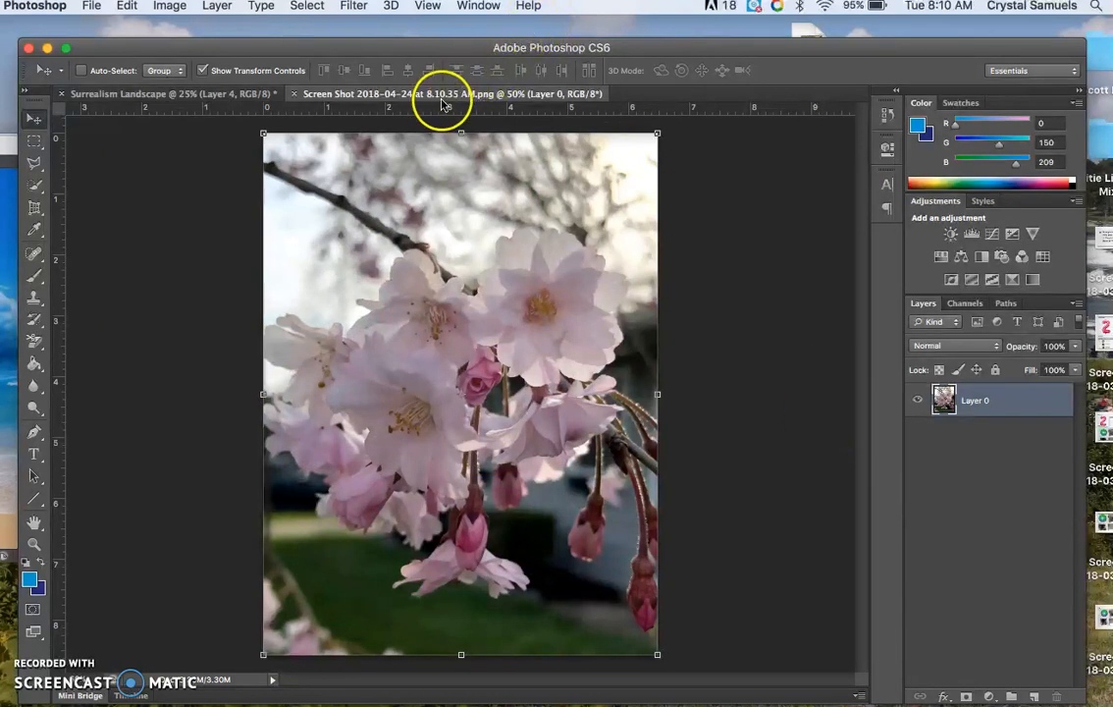
Float the cherry blossom document and copy its layer into Surrealism Landscape, placing it across the horizon slightly left of the canvas center
left_click_drag(437, 99, 347, 175)
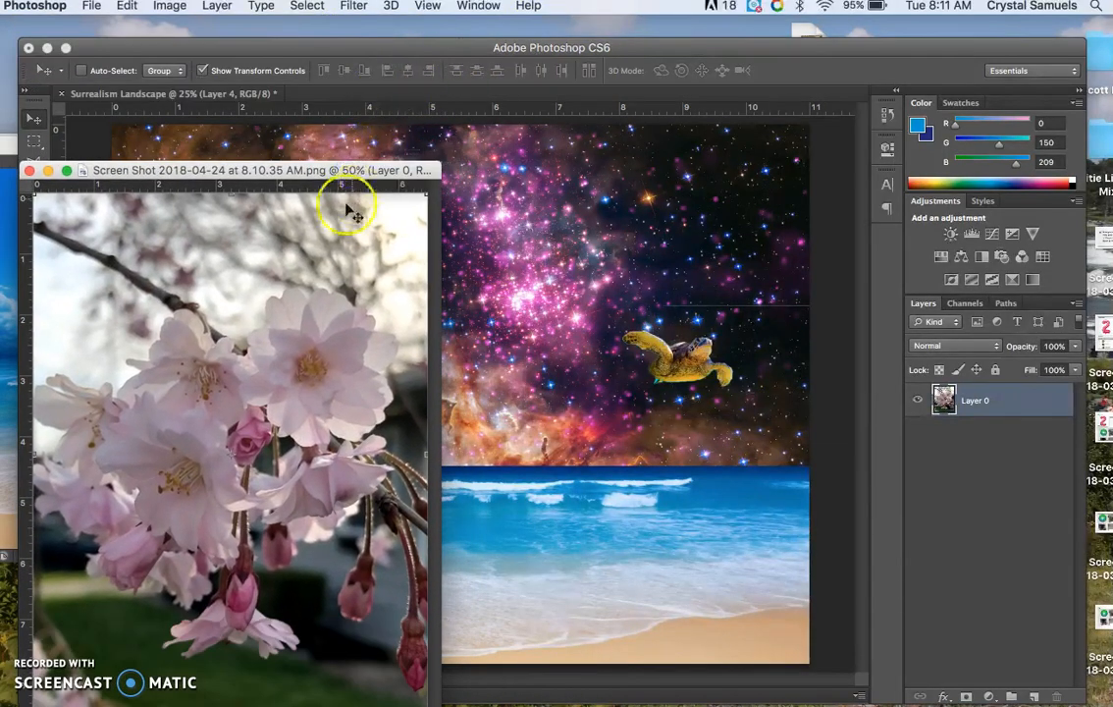
left_click_drag(986, 408, 584, 422)
left_click_drag(589, 363, 414, 350)
left_click(383, 312)
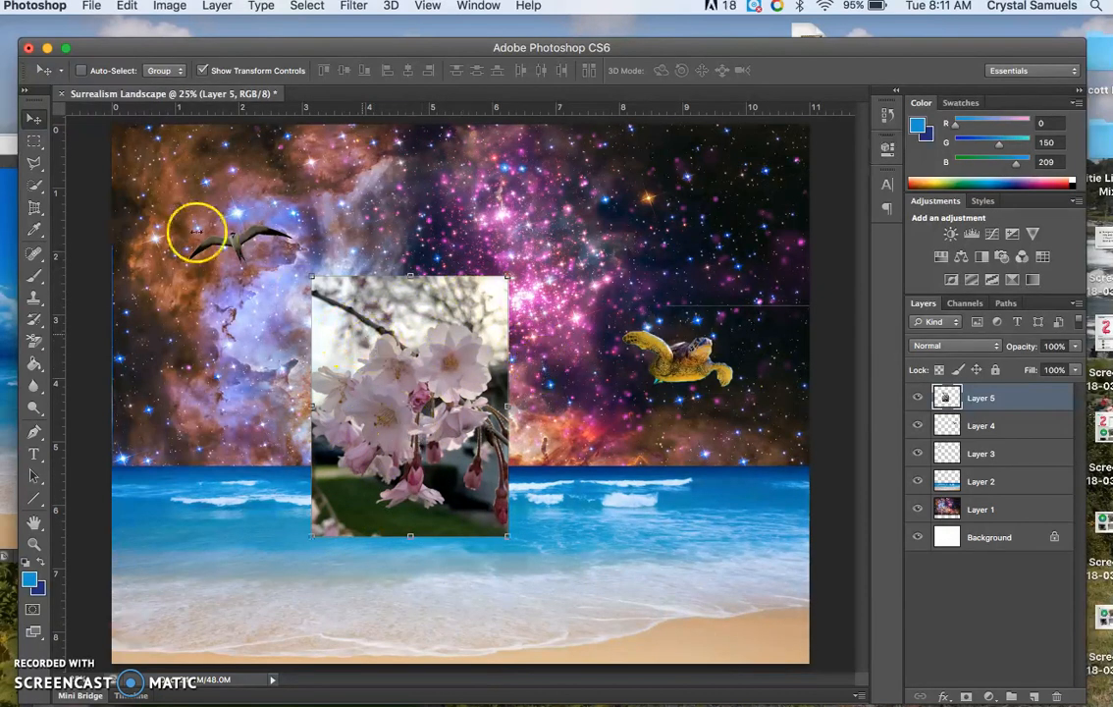
Select the pale sky behind the blossoms with a 47 px Quick Selection brush, subtracting the petals from the selection
left_click(35, 185)
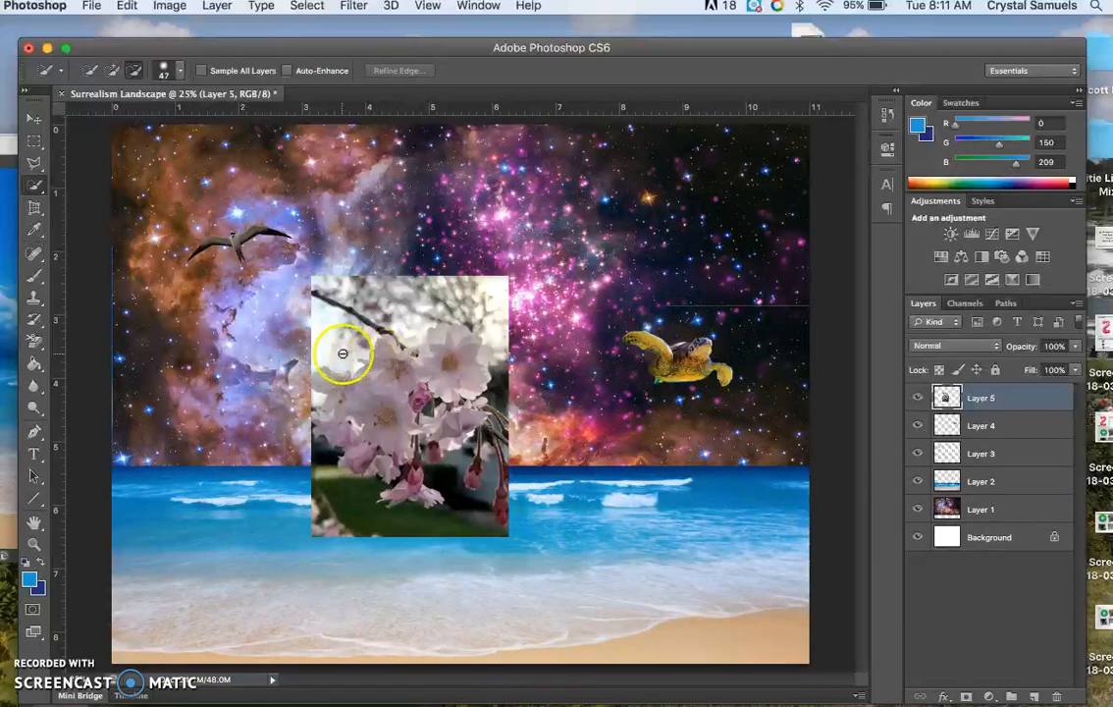
left_click(111, 70)
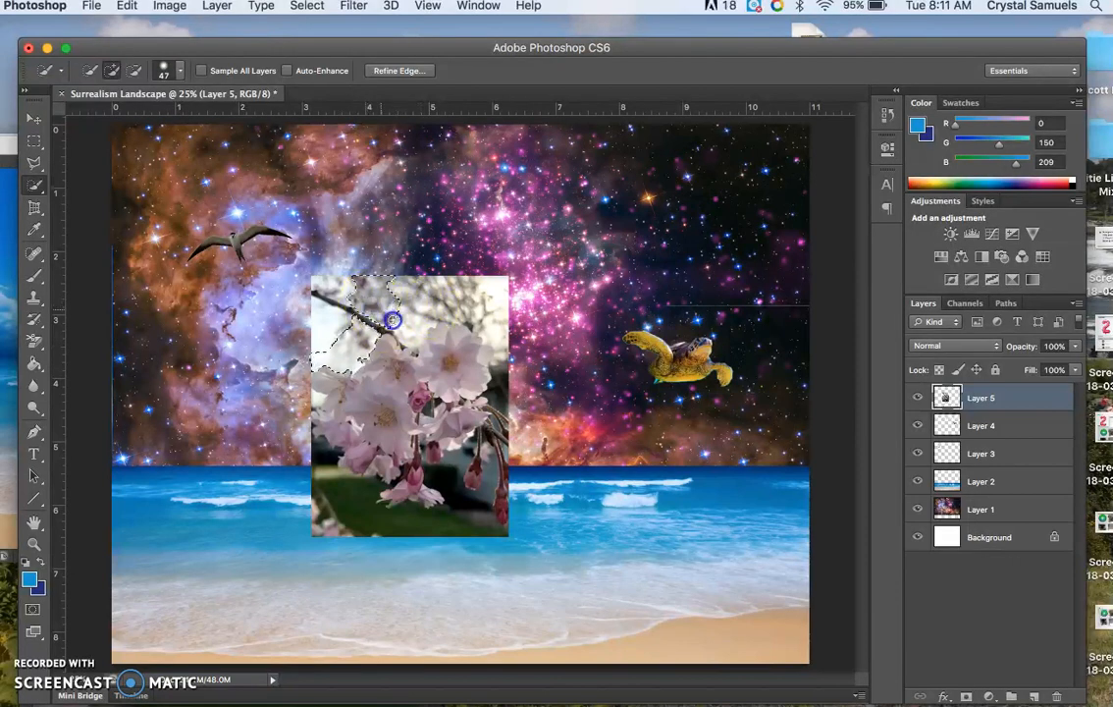
left_click_drag(443, 306, 472, 309)
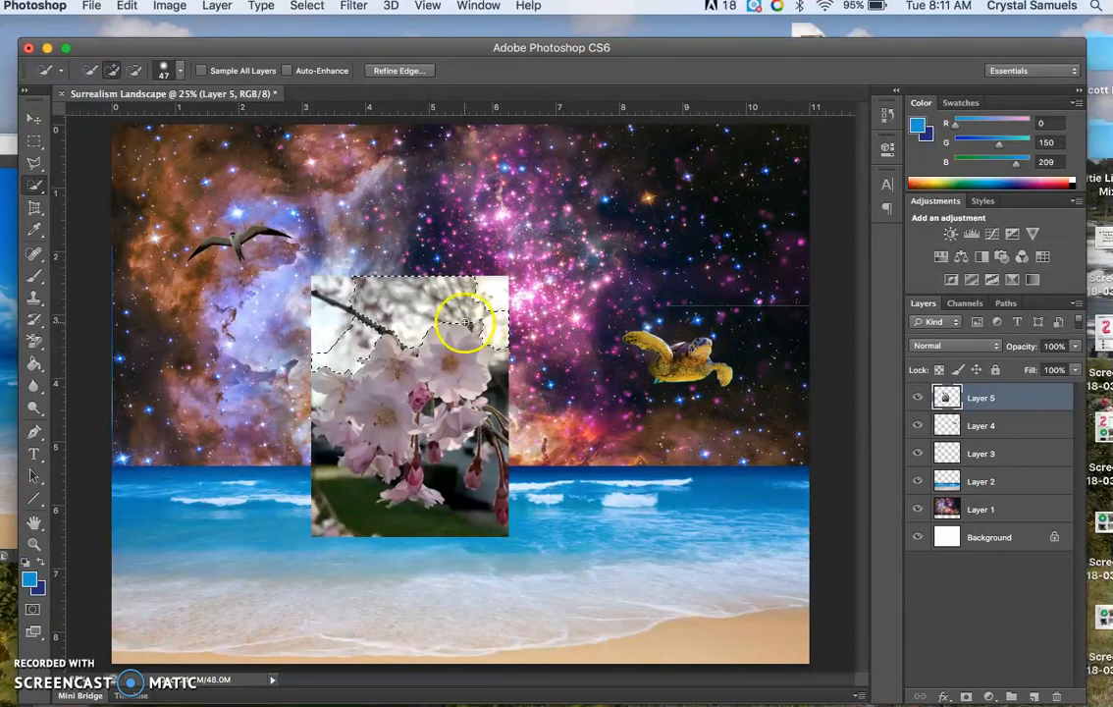
left_click(132, 72)
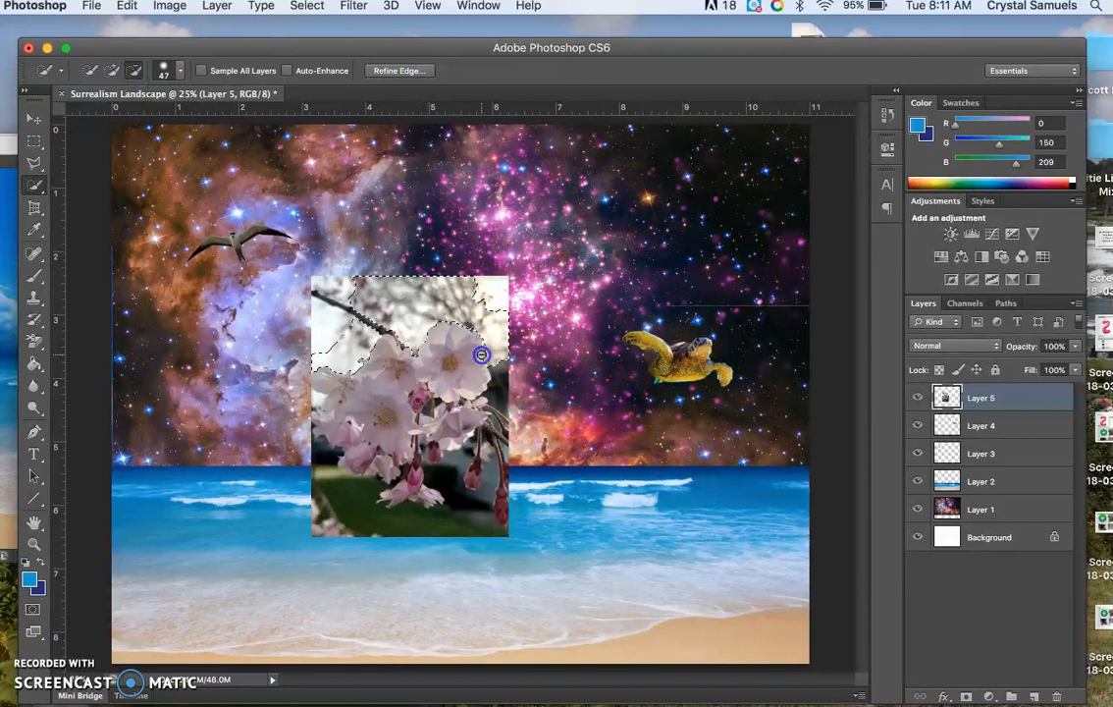
left_click(488, 459)
Add the dark background beside and below the blossoms to the selection, delete the selected areas, and deselect
left_click(111, 71)
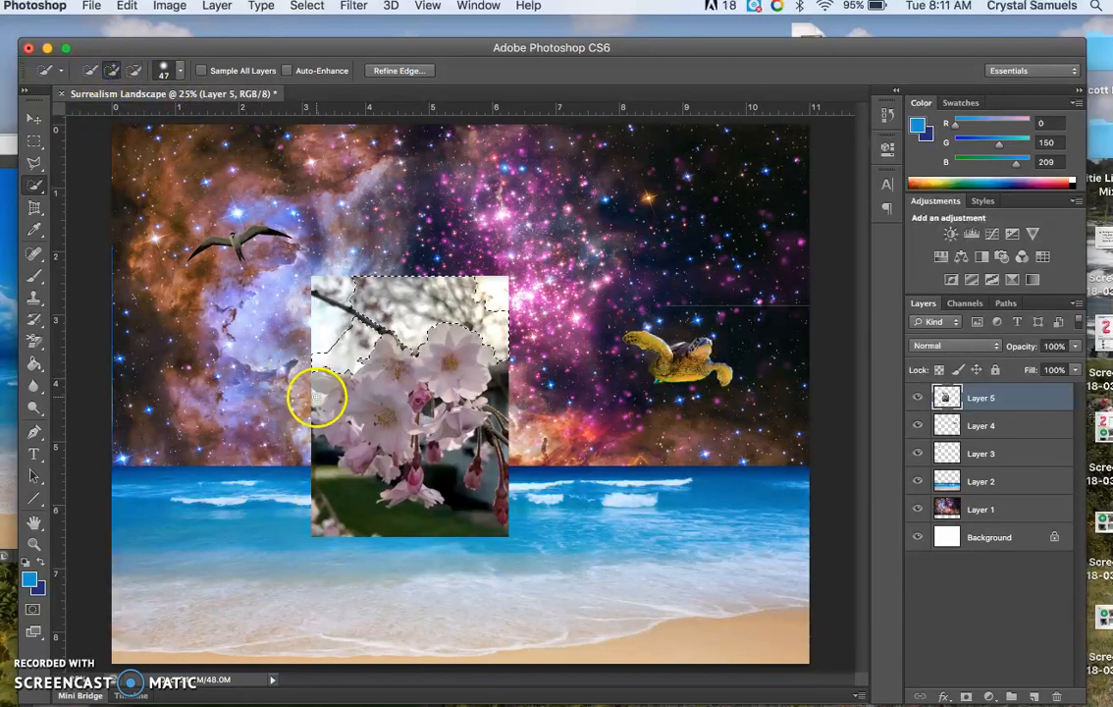
left_click(319, 459)
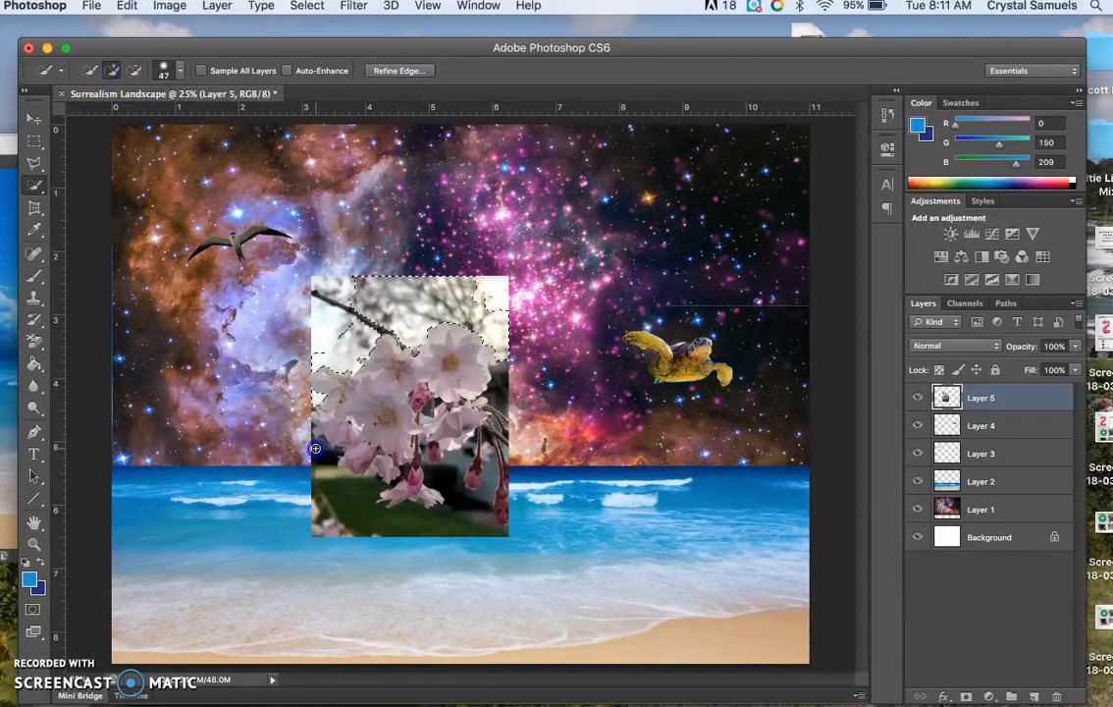
left_click(345, 480)
left_click(362, 485)
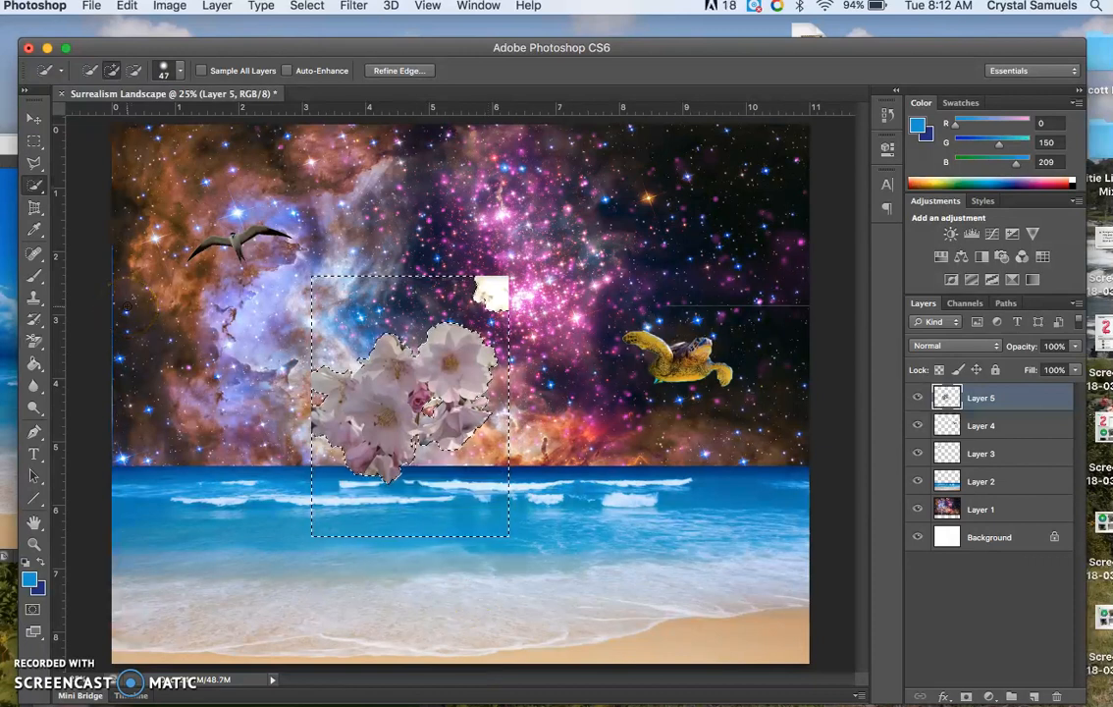
key("super+d")
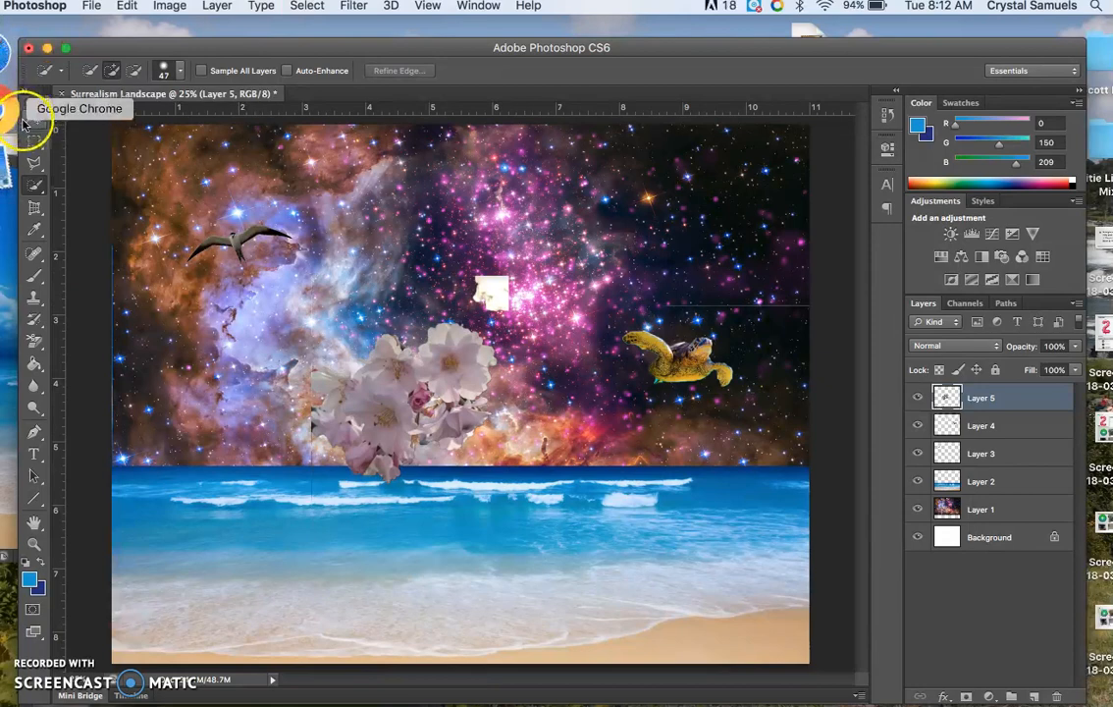
Move the blossoms about 0.9 inch to the right and hide Layers 1 to 4, keeping the white Background visible
left_click(34, 118)
left_click_drag(391, 390, 425, 361)
left_click_drag(916, 452, 920, 517)
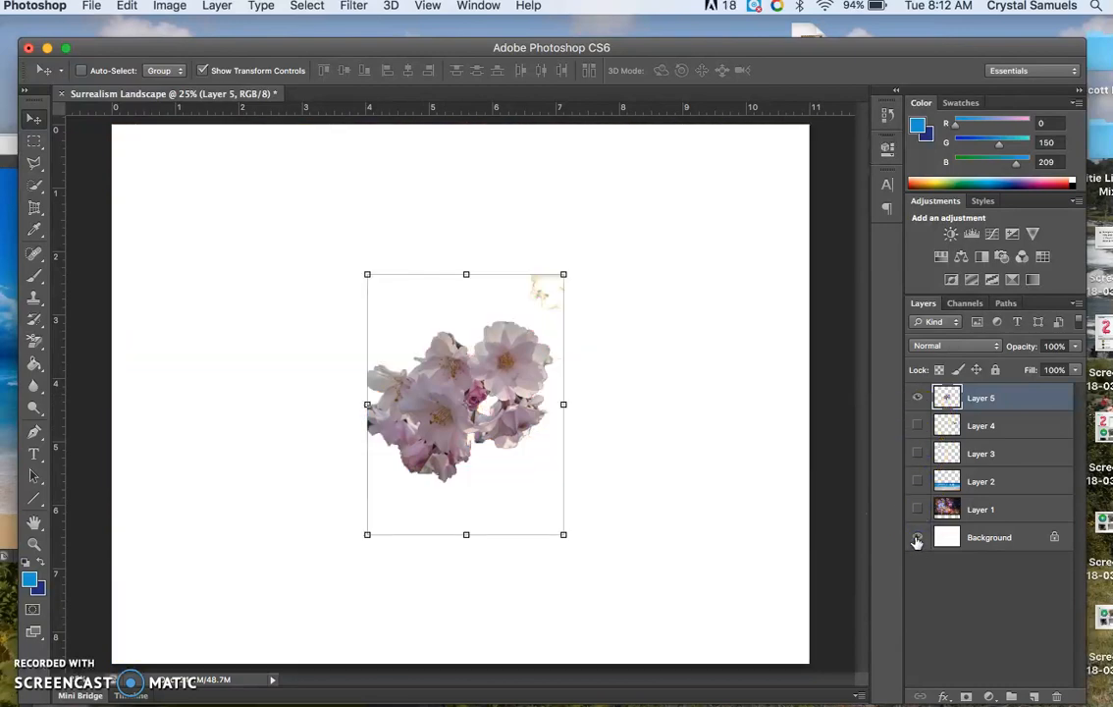
left_click(917, 538)
left_click(917, 538)
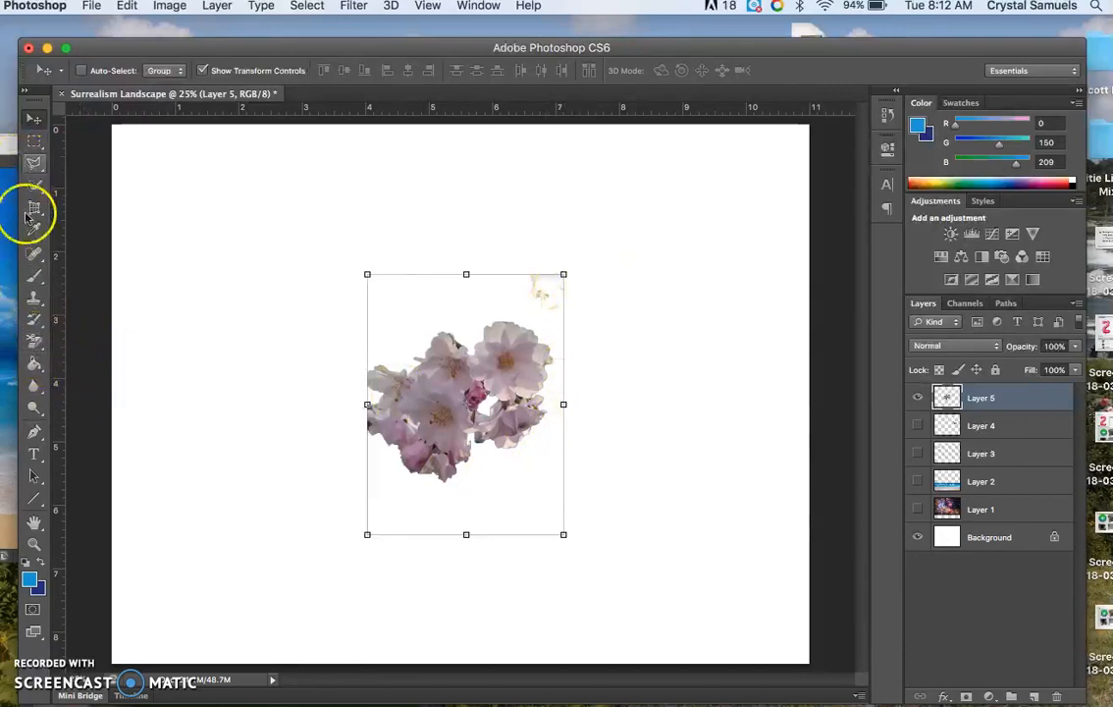
Erase the stray edge lines and leftover sky patch around the blossoms using the Eraser tool at 65 px
left_click(36, 342)
left_click(36, 345)
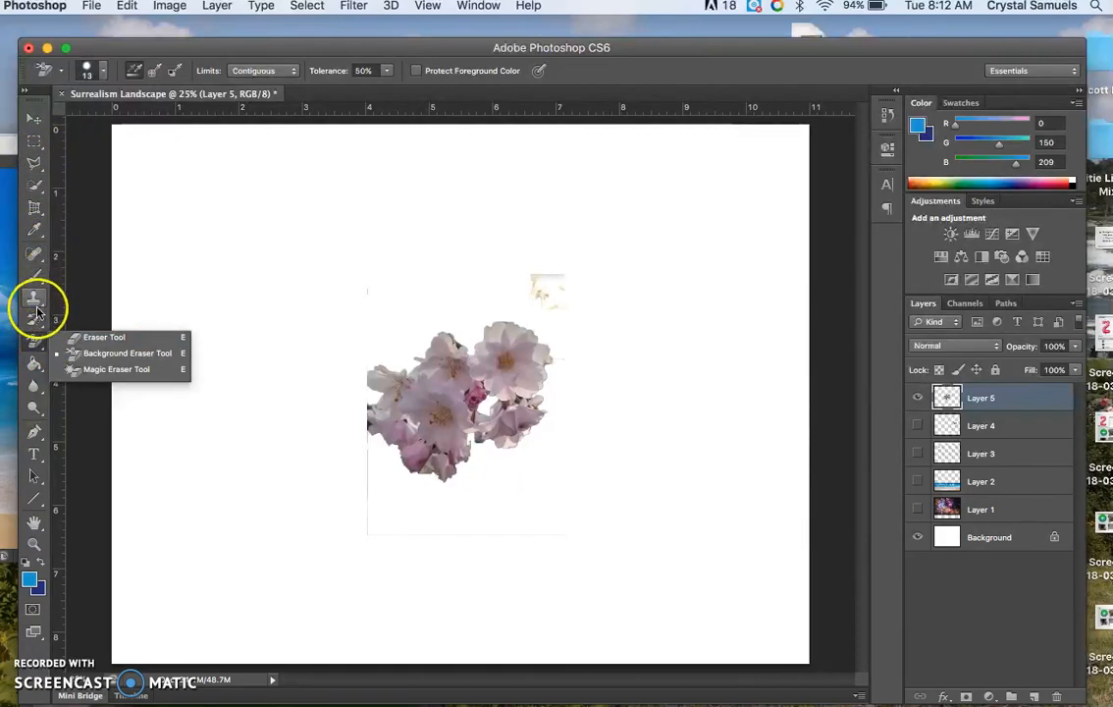
left_click(97, 341)
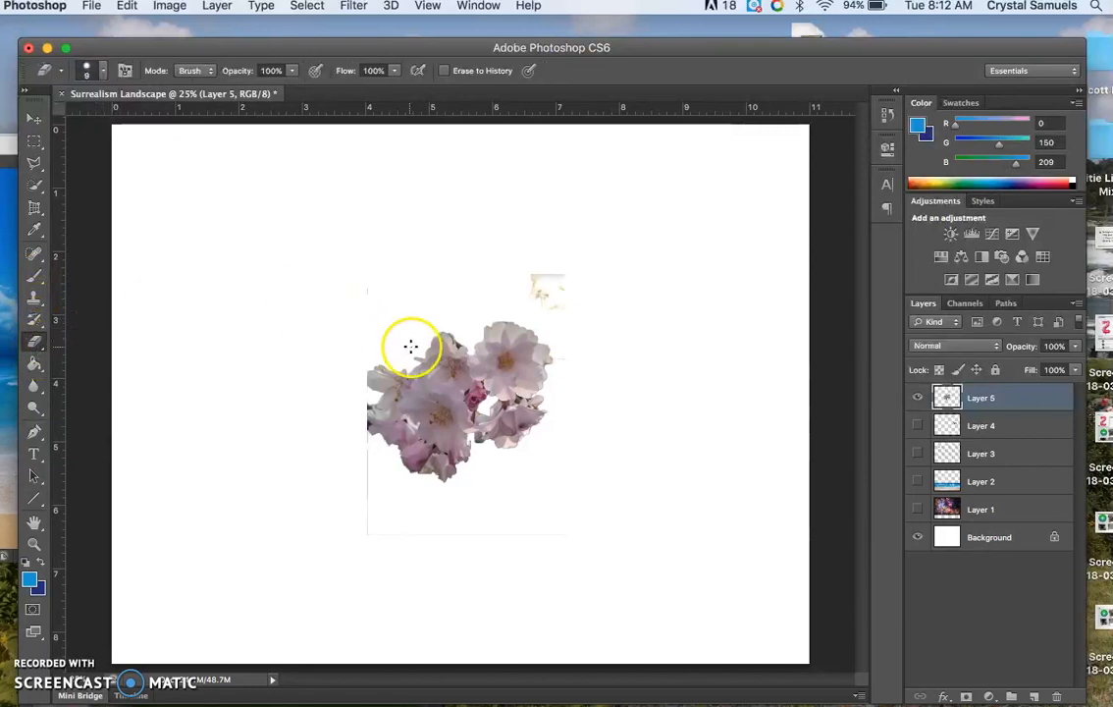
left_click(103, 74)
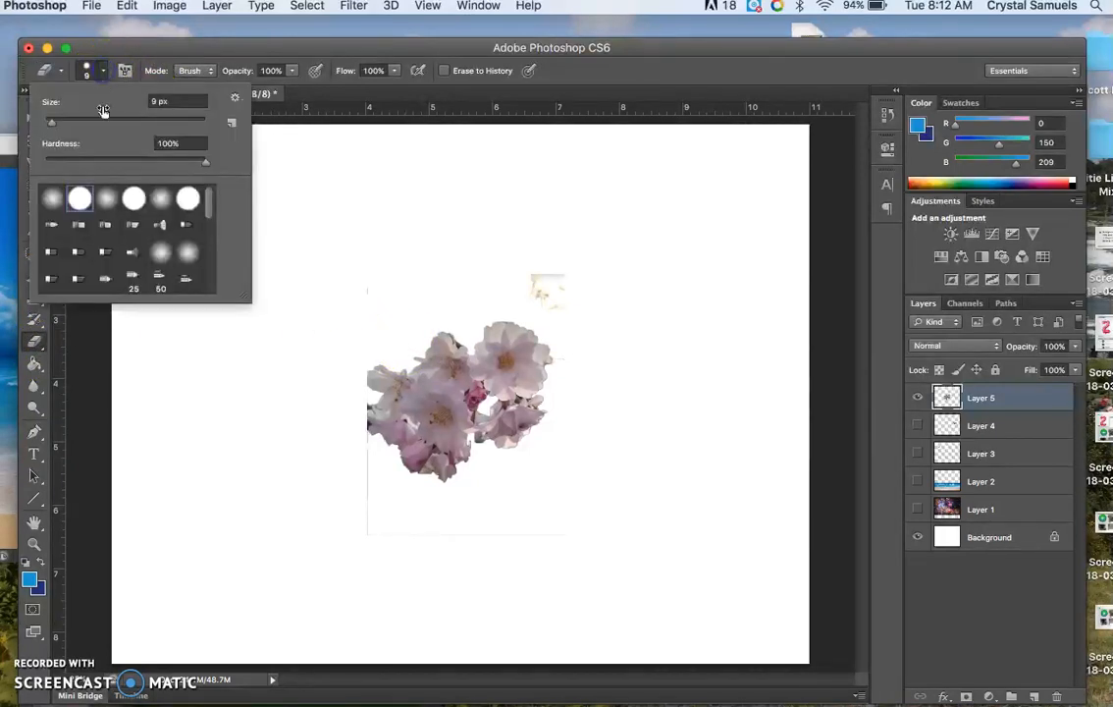
left_click(96, 122)
left_click(474, 267)
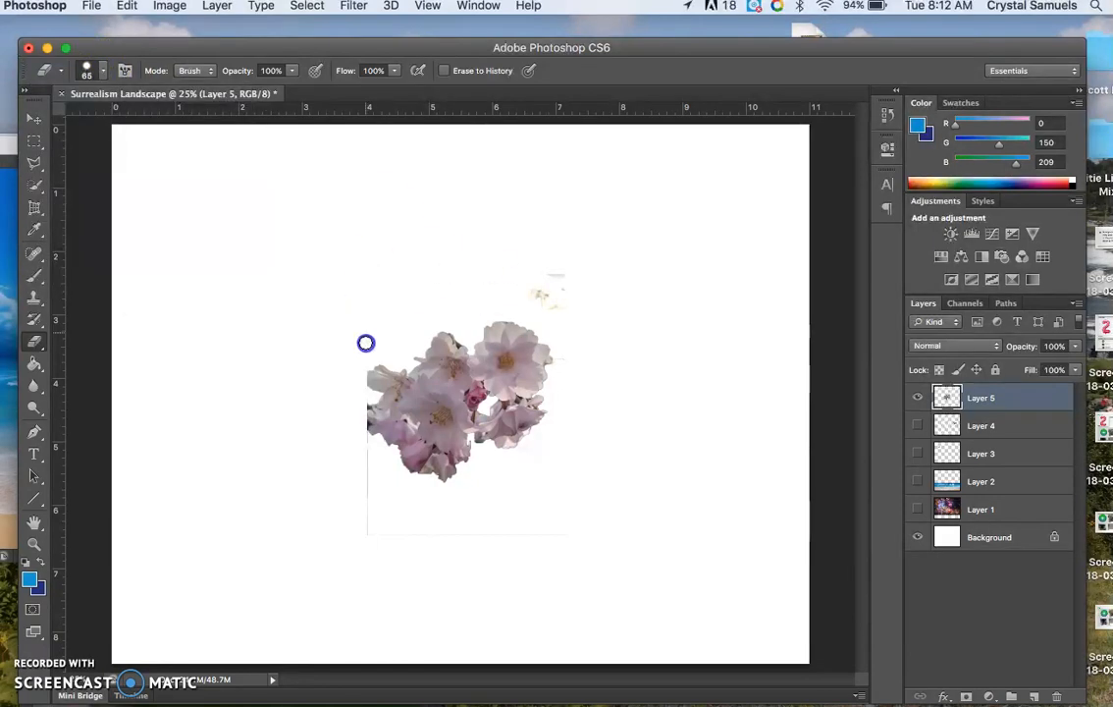
mouse_move(462, 250)
left_mouse_down()
mouse_move(503, 258)
mouse_move(533, 289)
left_mouse_up()
left_click_drag(556, 314, 540, 299)
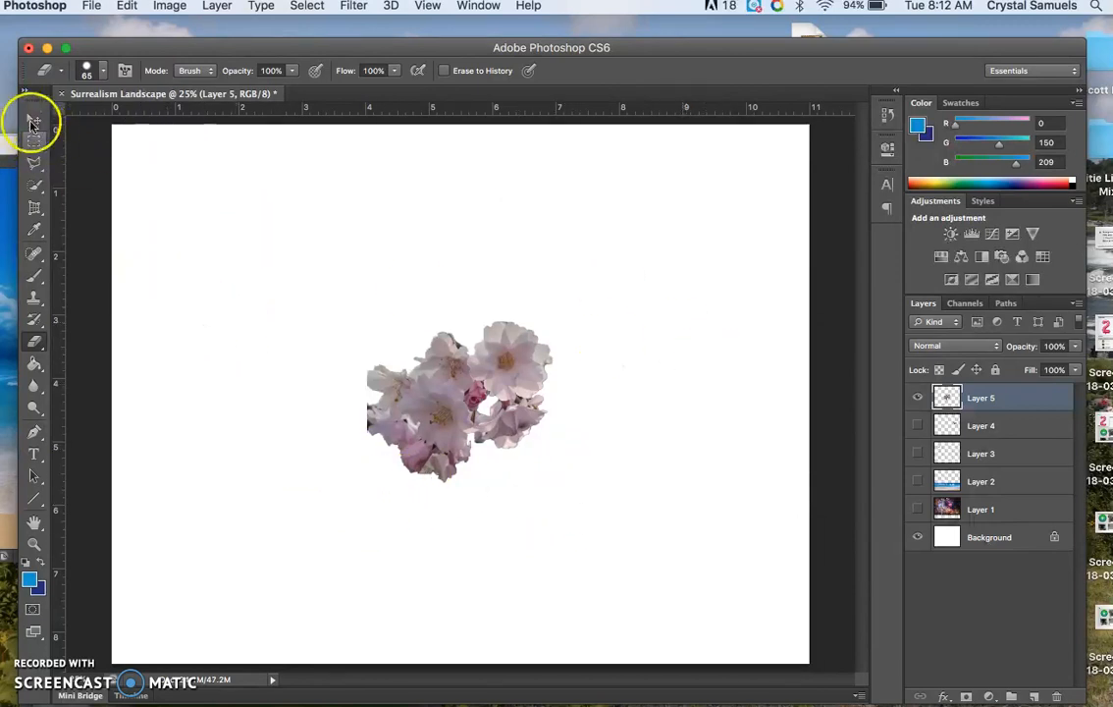
Show Layers 1 to 4 again and move the blossoms about 5 inches right, to the canvas's right edge over the horizon
left_click(34, 119)
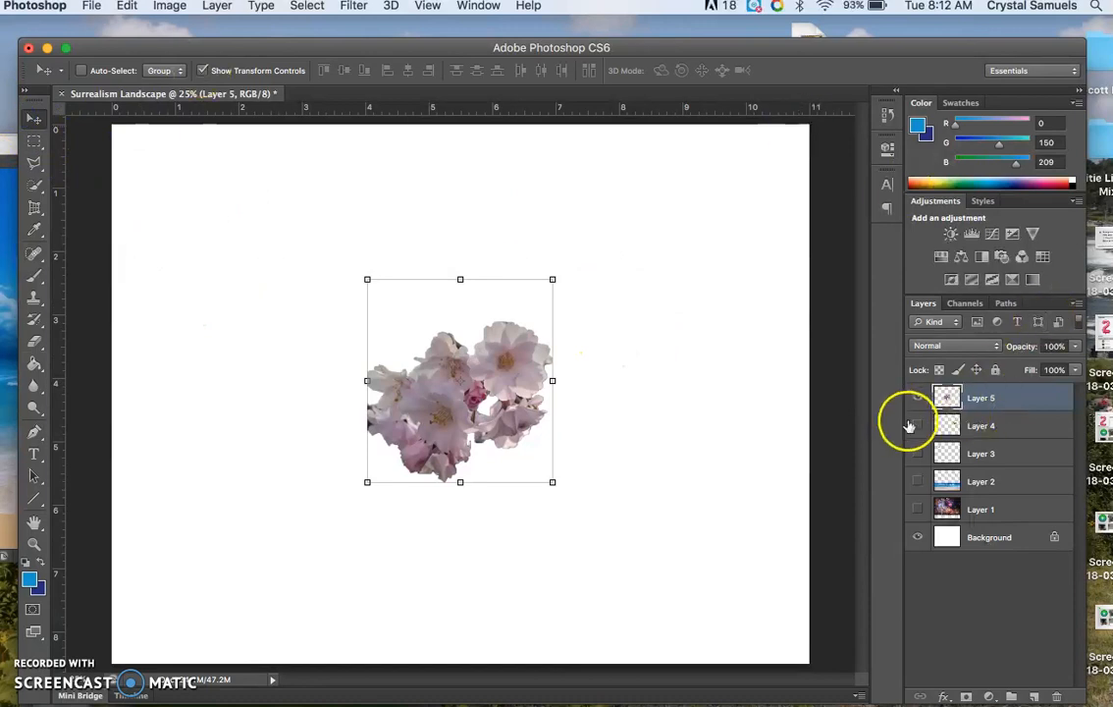
left_click(914, 425)
left_click(917, 453)
left_click(917, 481)
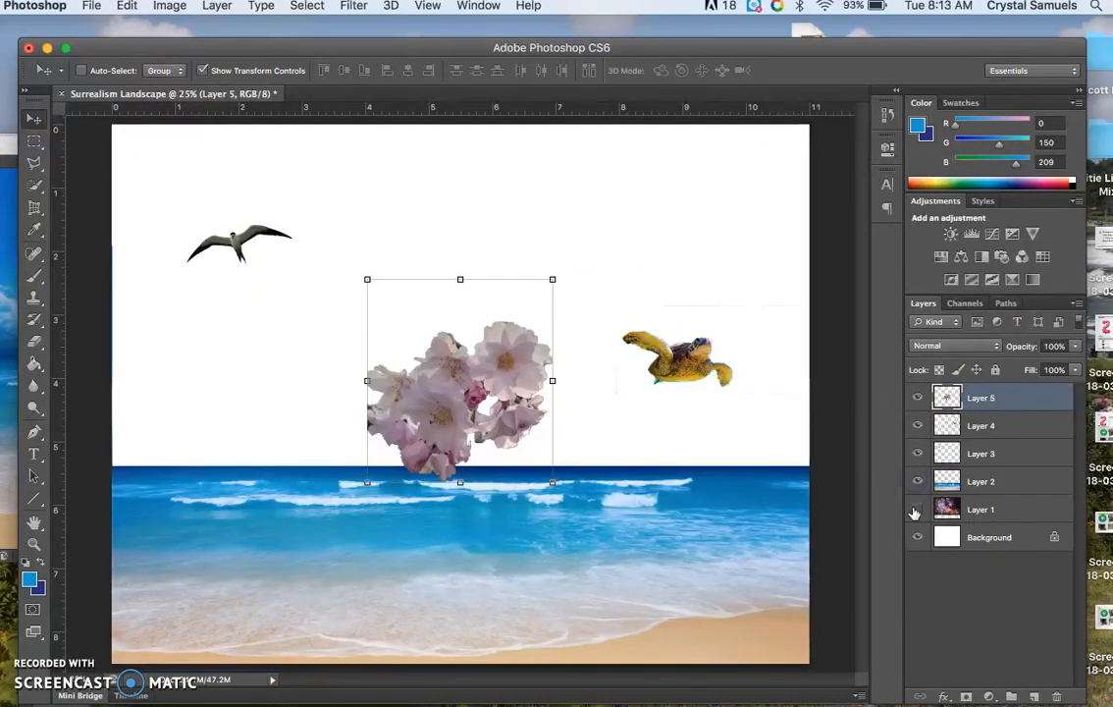
left_click(916, 508)
left_click_drag(479, 392, 799, 462)
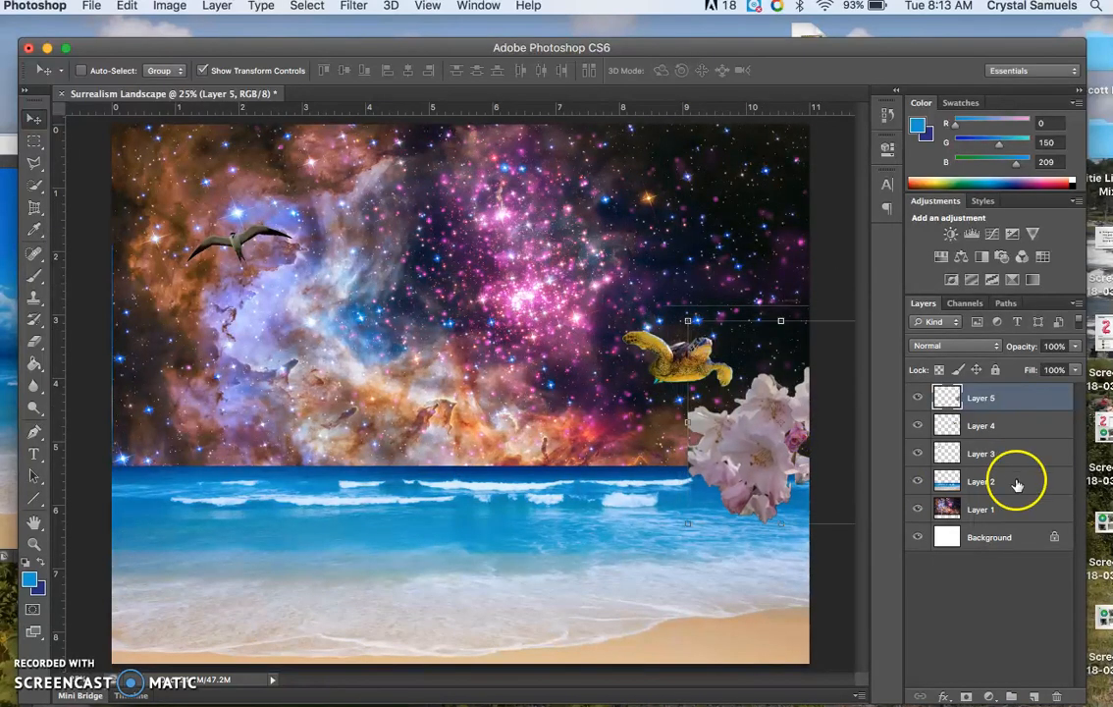
Duplicate the blossoms layer and move the copy about 8.4 inches left, to the canvas's left edge
right_click(1031, 408)
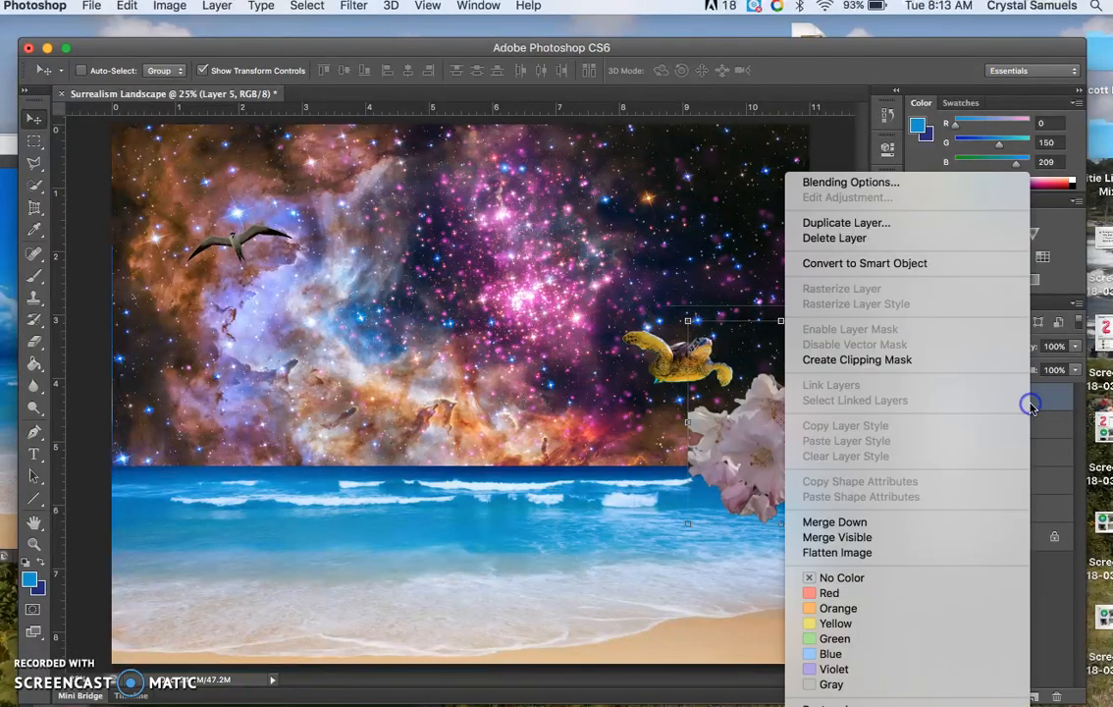
left_click(863, 222)
left_click(736, 310)
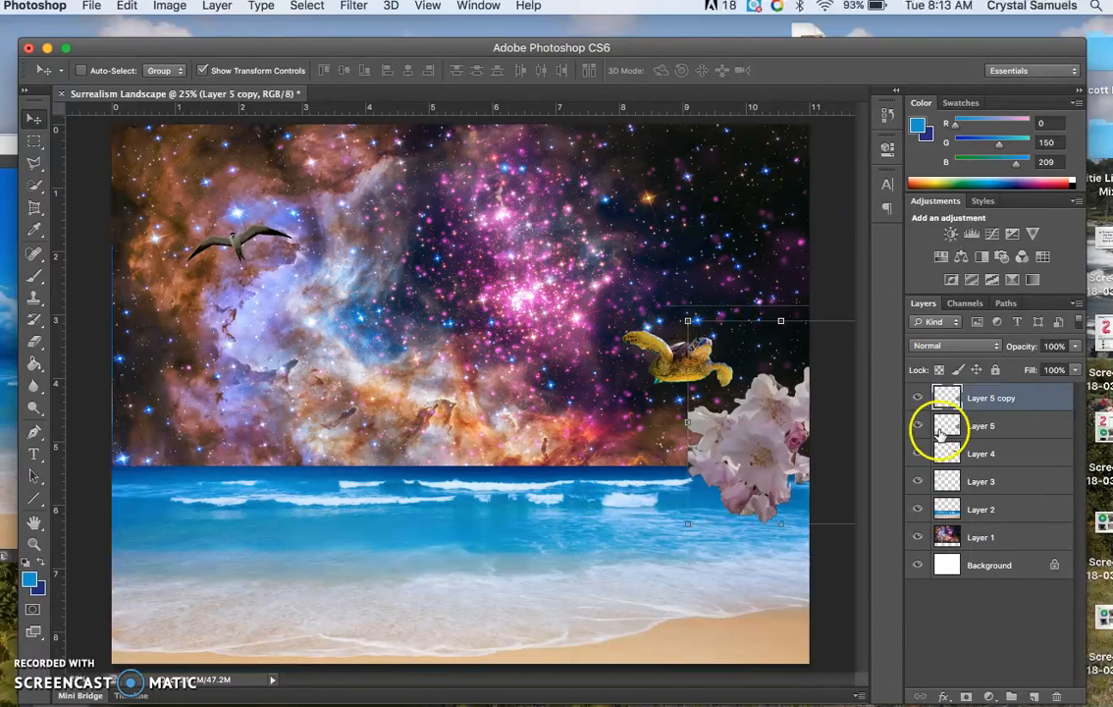
left_click_drag(743, 450, 210, 398)
Mirror the blossom copy at about 91% width, rotate it about 27°, and seat it just above the horizon at the left edge
left_click_drag(224, 355, 55, 391)
left_click_drag(239, 261, 276, 322)
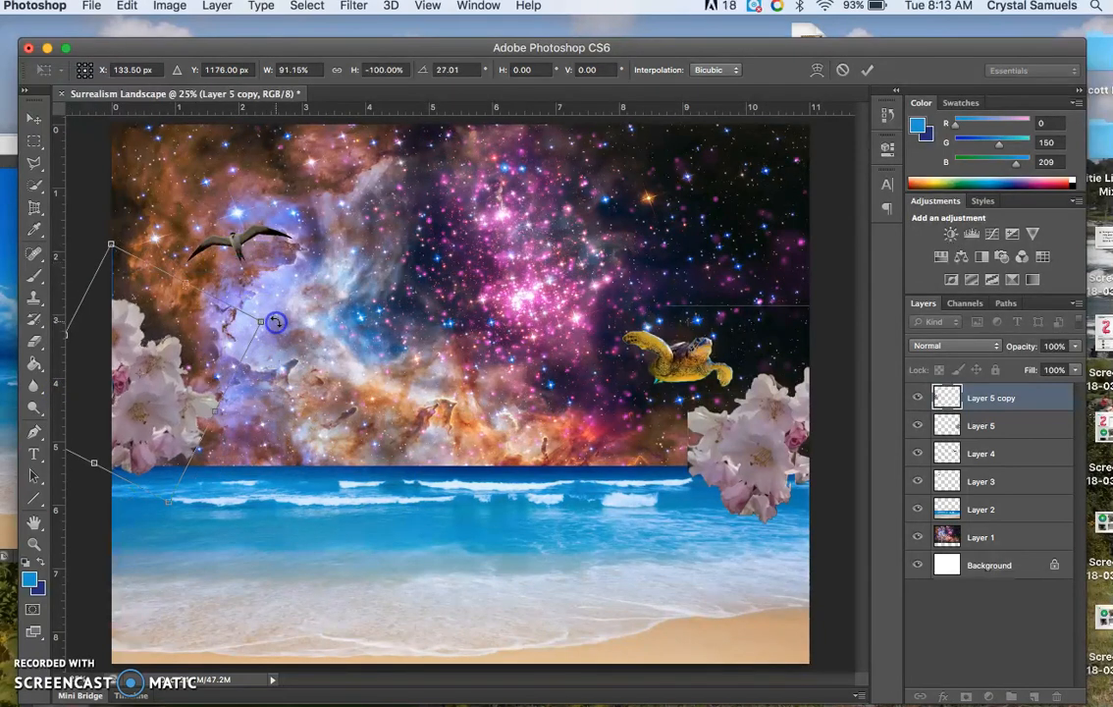
left_click_drag(155, 412, 182, 422)
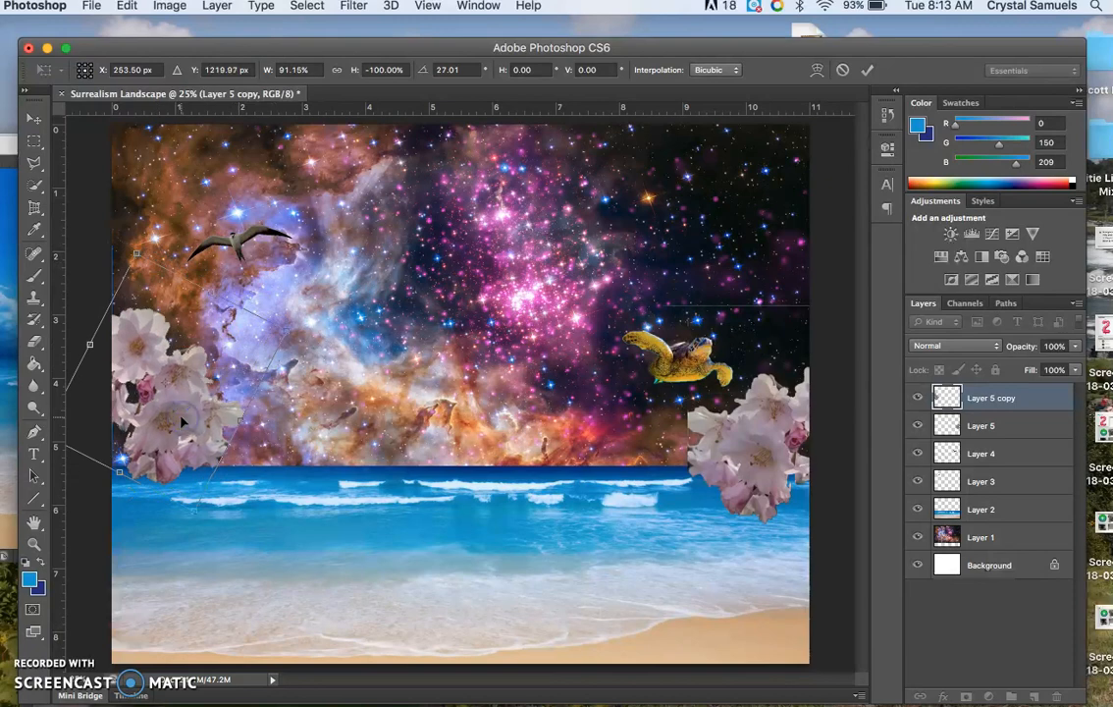
key("Return")
mouse_move(262, 46)
left_mouse_down()
mouse_move(252, 24)
mouse_move(253, 36)
left_mouse_up()
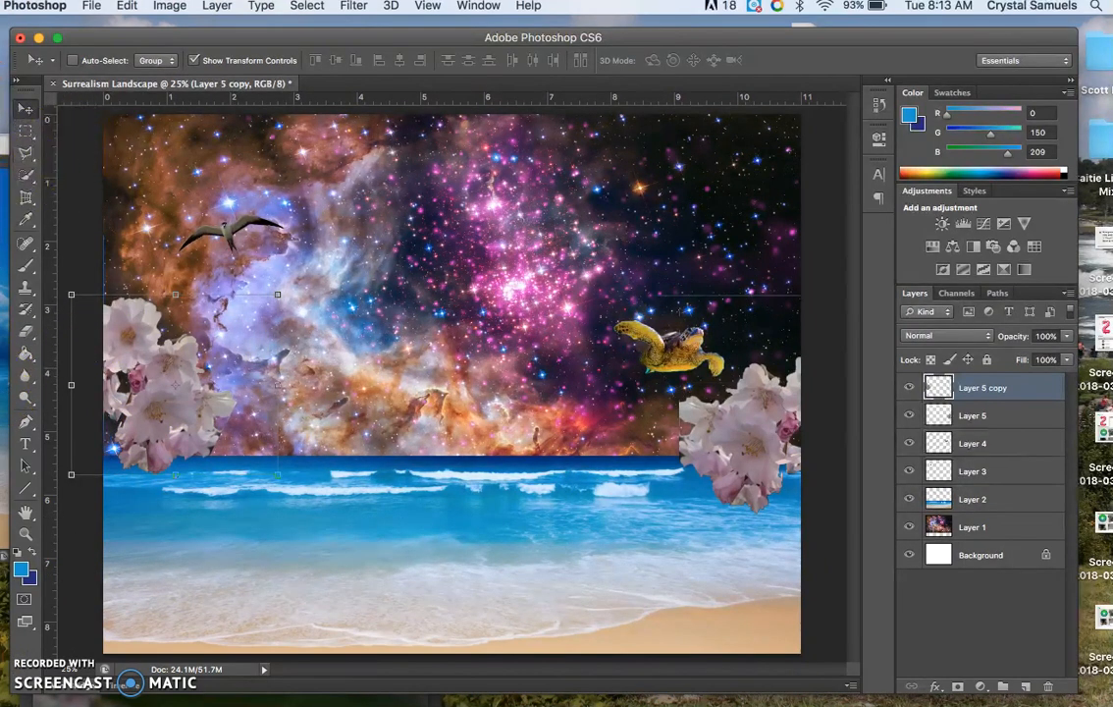
Switch to the Drive folder in Chrome, open the hockey helmet selfie, and capture its left part with the person as a screenshot
left_click(8, 112)
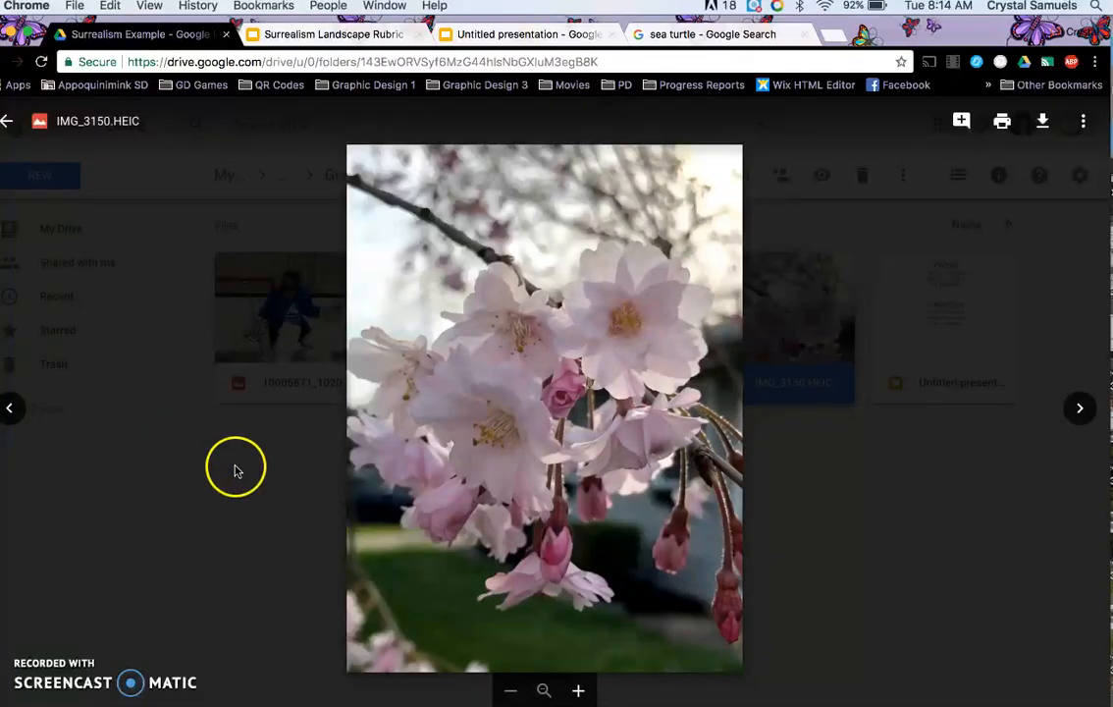
left_click(235, 469)
left_click(463, 317)
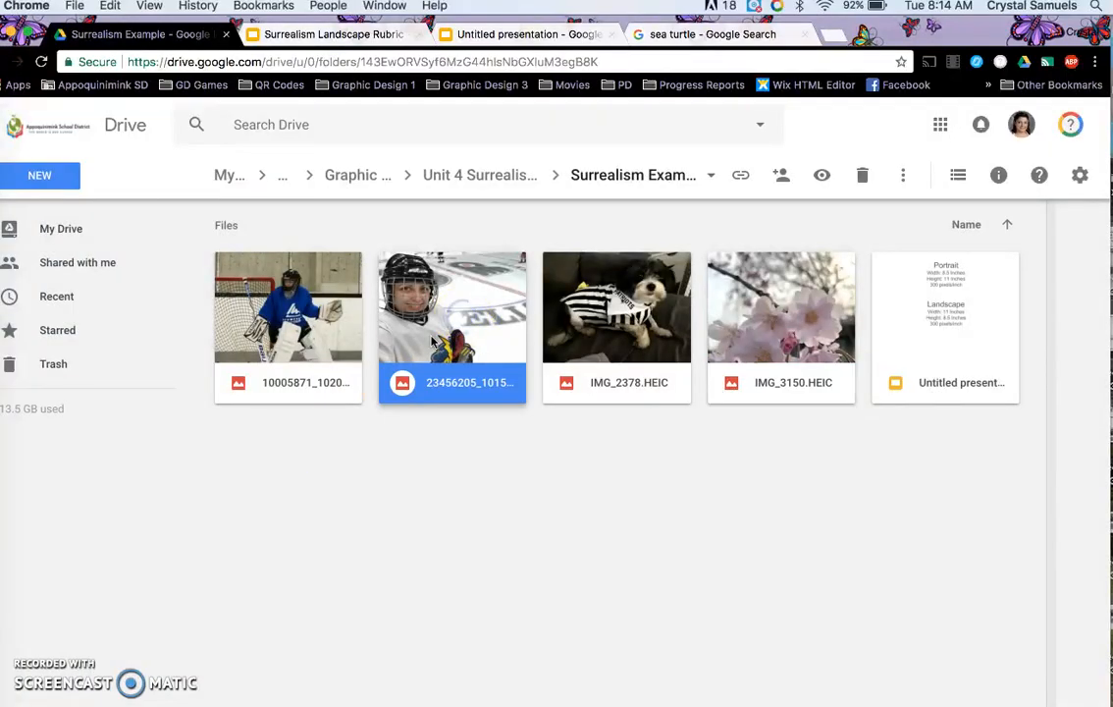
left_click(487, 367)
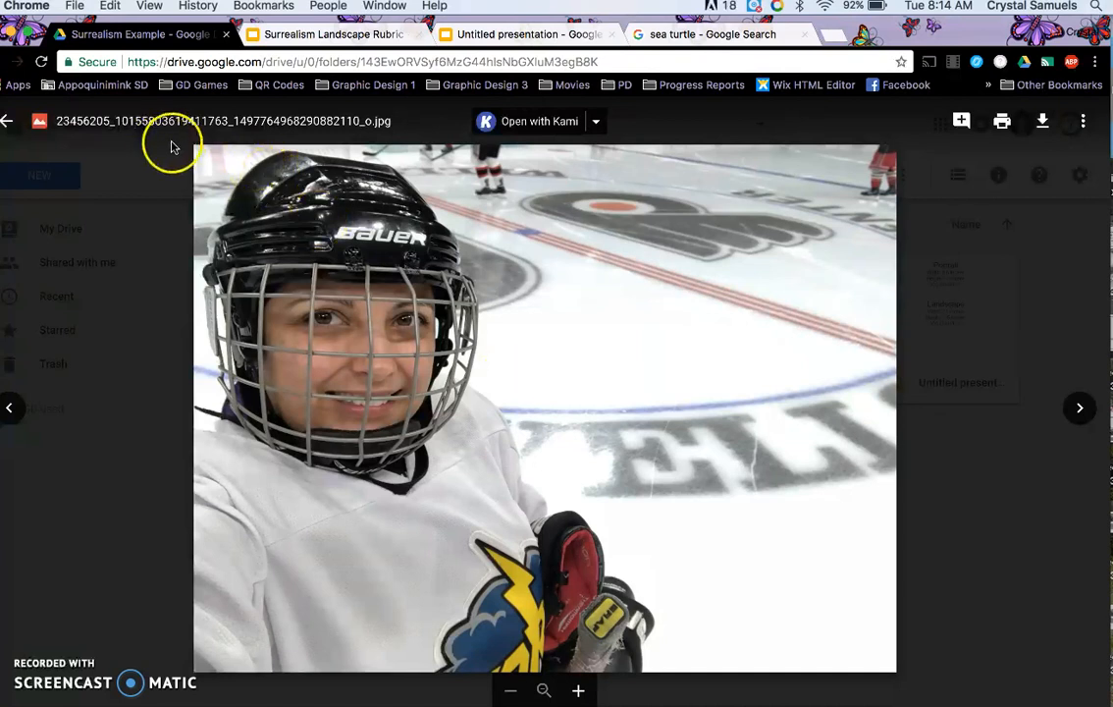
left_click_drag(192, 148, 638, 665)
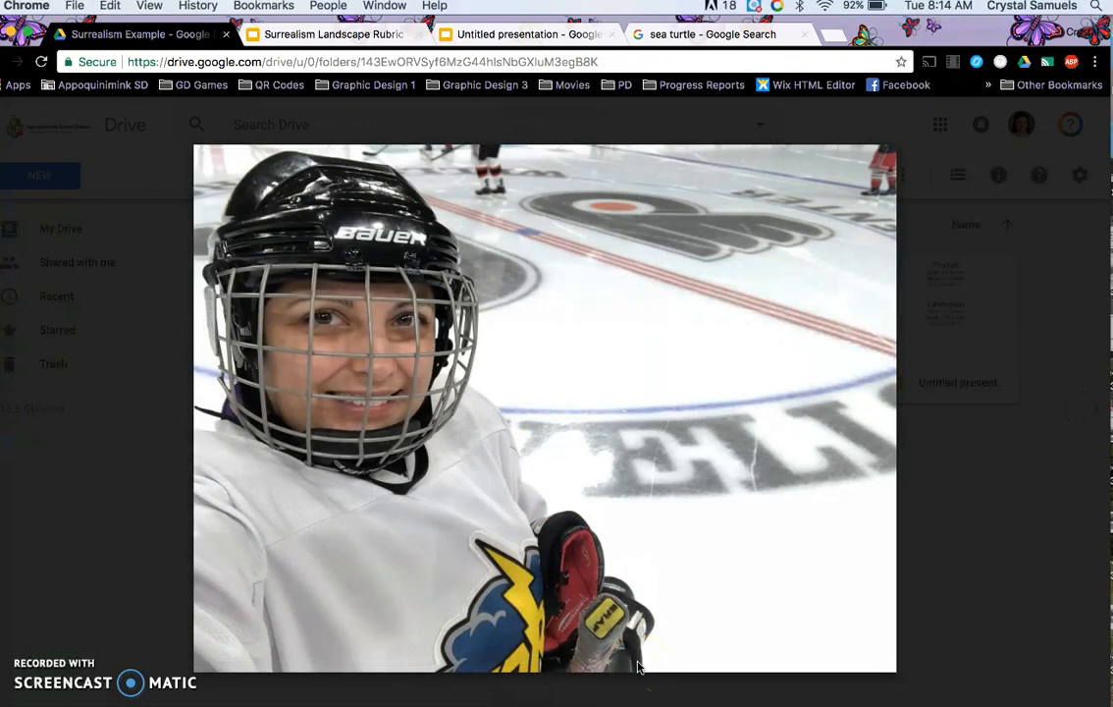
Return to Photoshop and open Screen Shot 2018-04-24 at 8.14.22 AM from the Desktop
left_click(21, 34)
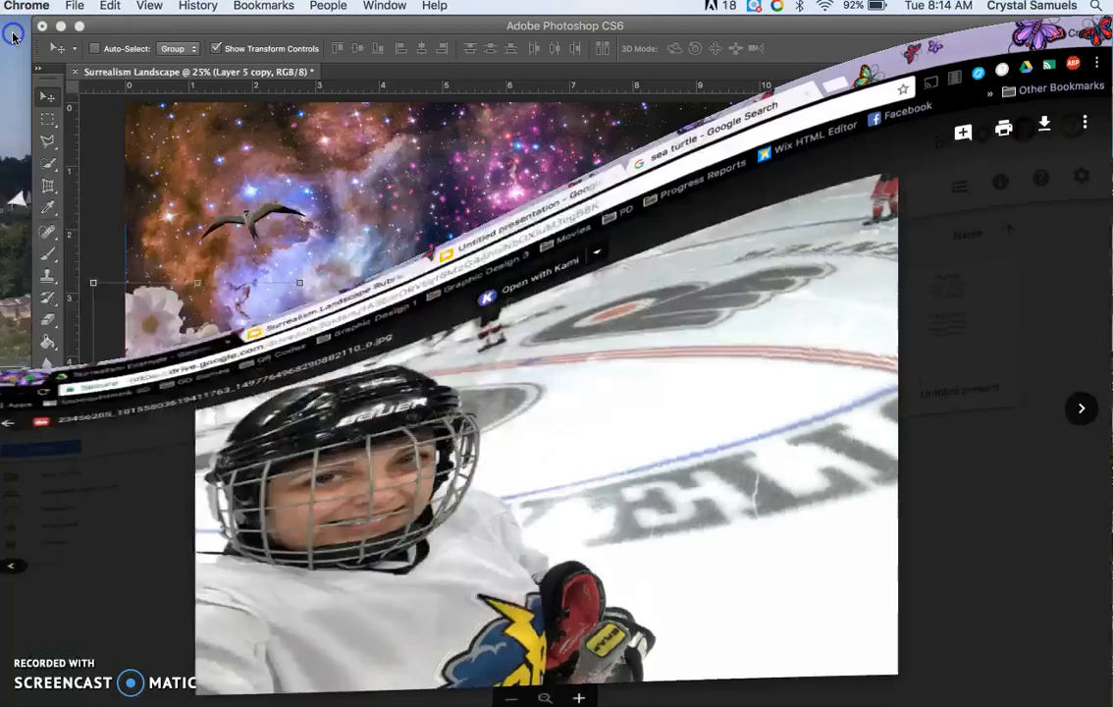
left_click(73, 8)
left_click(248, 24)
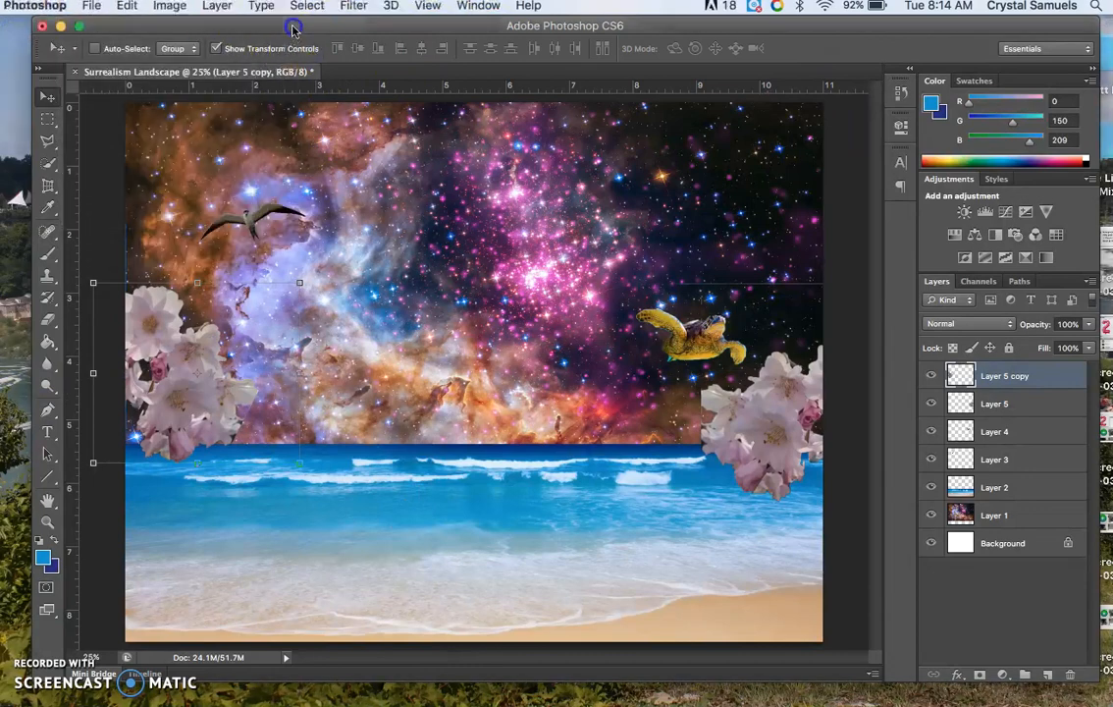
left_click(78, 8)
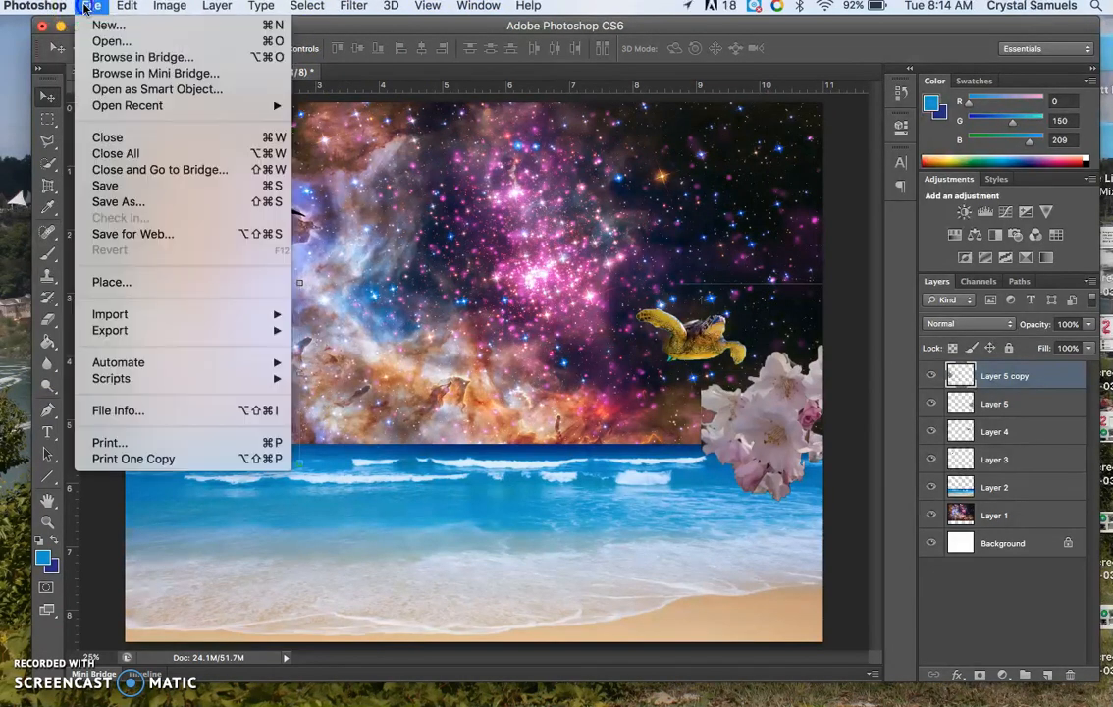
left_click(108, 44)
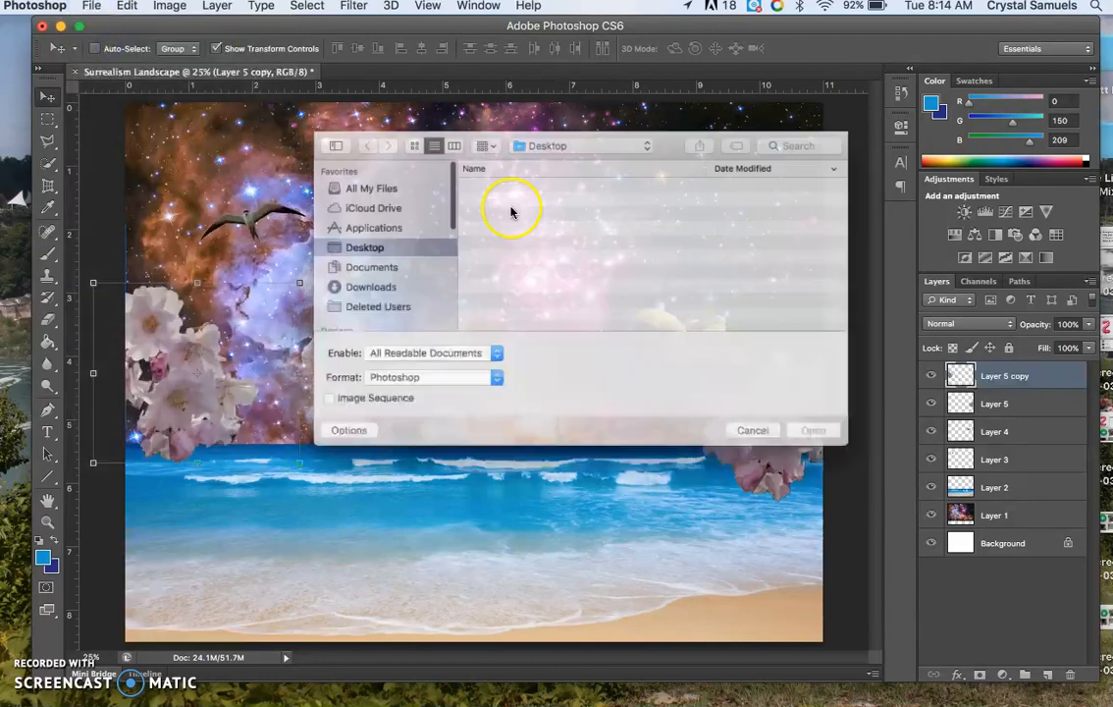
left_click(566, 175)
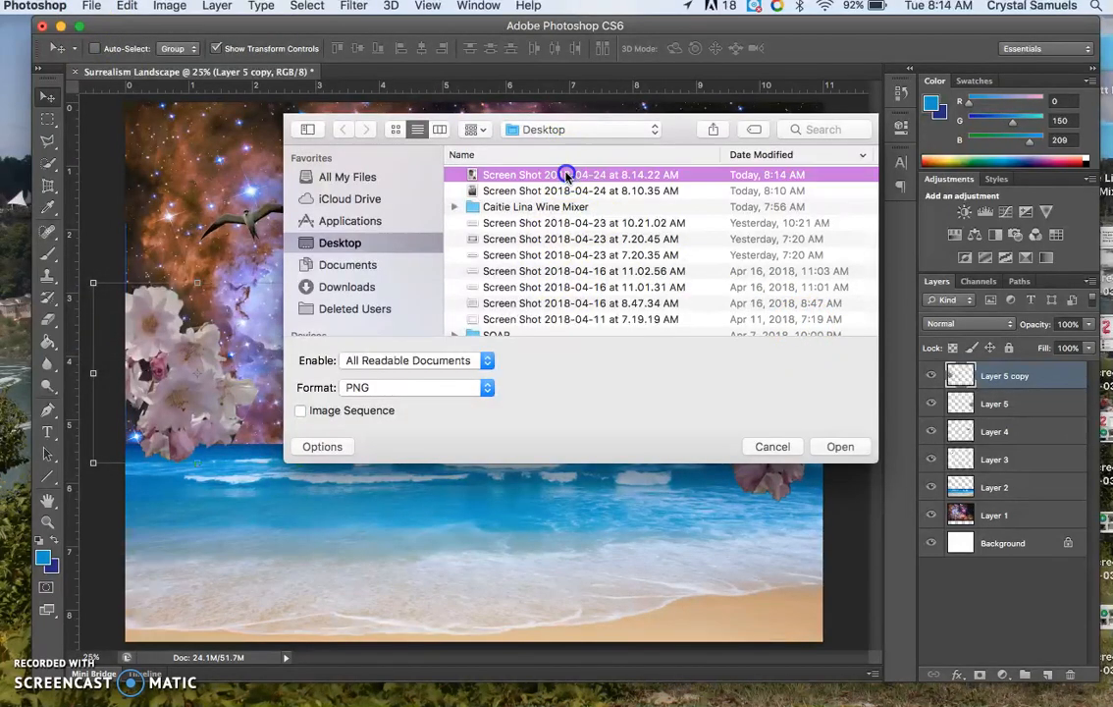
left_click(832, 447)
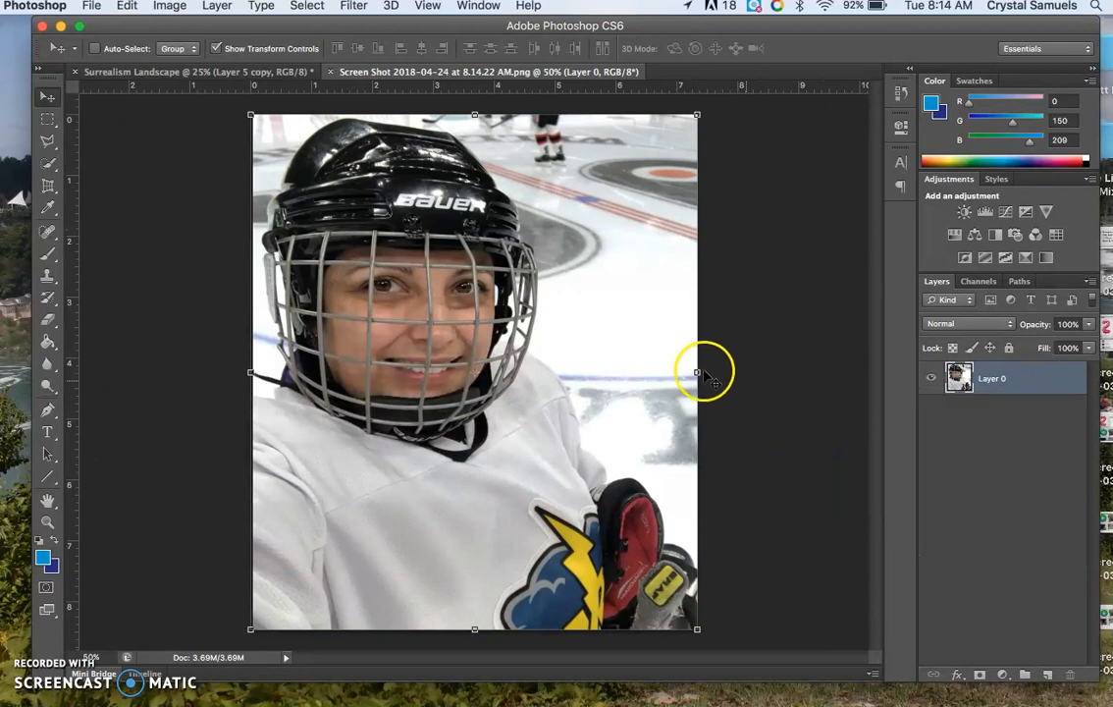
Copy the hockey photo into the Surrealism Landscape document and place it left of centre across the horizon
left_click_drag(424, 72, 118, 257)
left_click_drag(981, 385, 550, 346)
left_click_drag(521, 291, 412, 354)
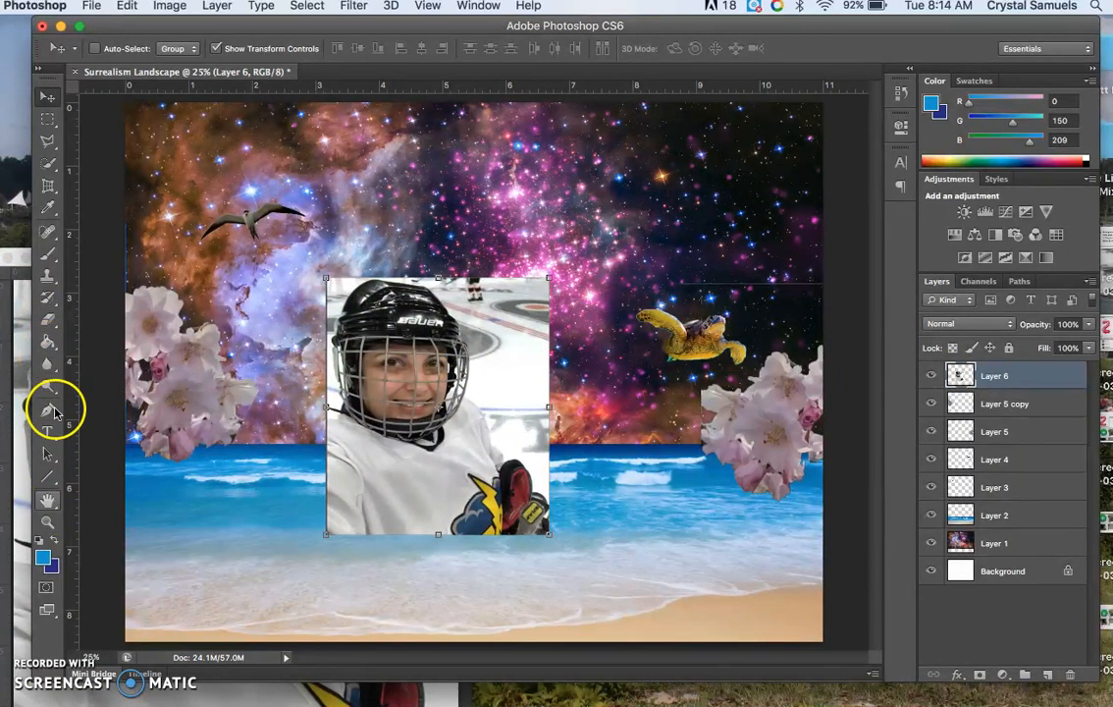
Trace the hockey player's helmet, shoulders and jersey with the Pen tool and turn the closed path into a selection
left_click(47, 409)
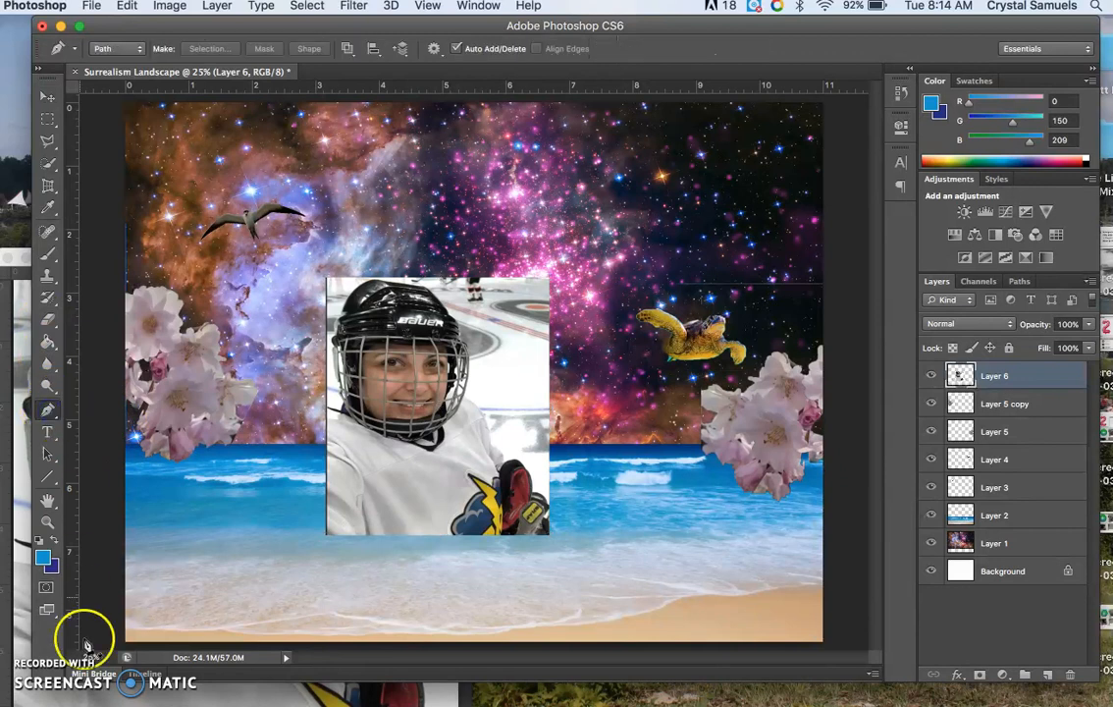
left_click(328, 416)
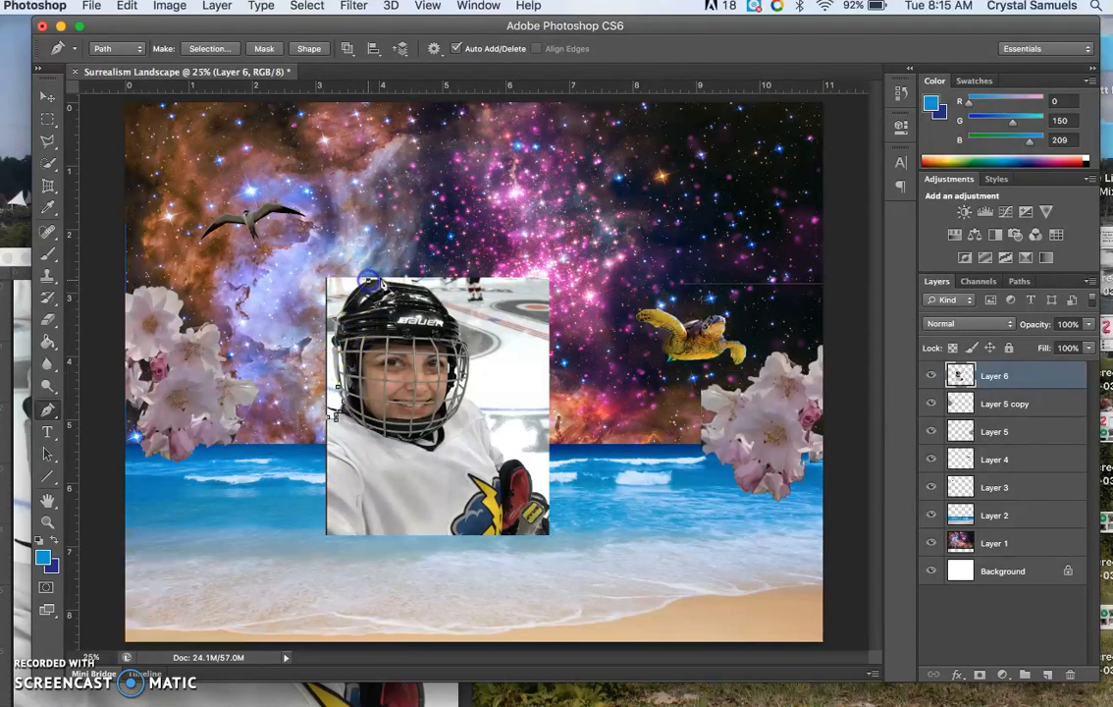
left_click(424, 283)
left_click(468, 397)
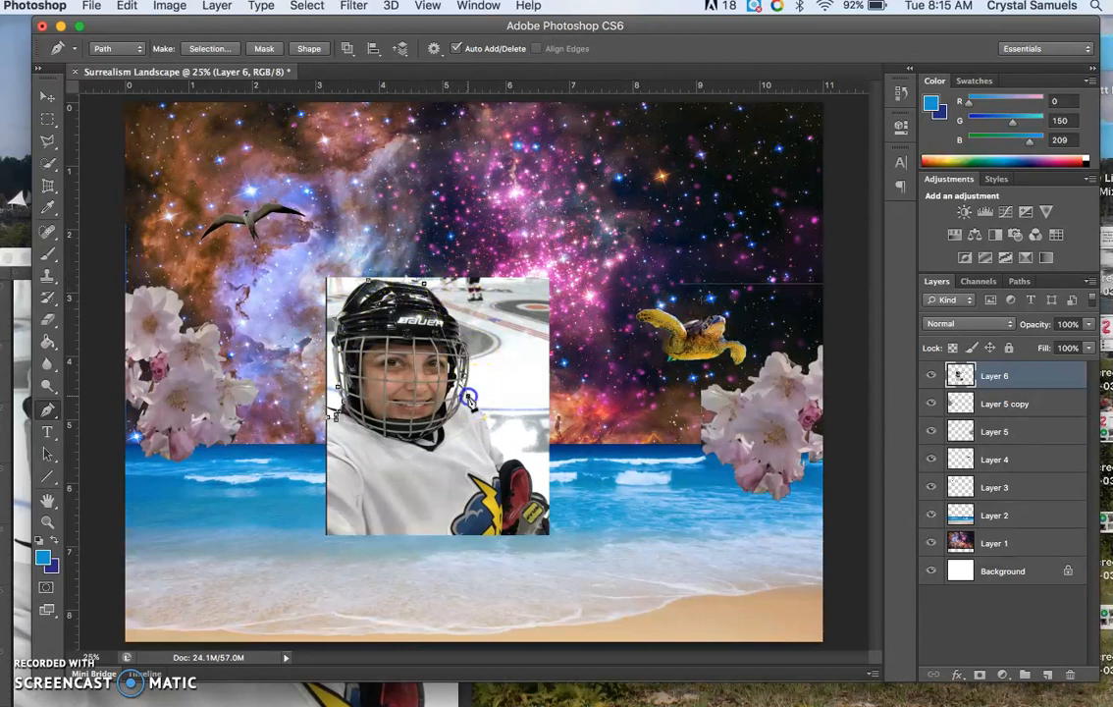
left_click(503, 461)
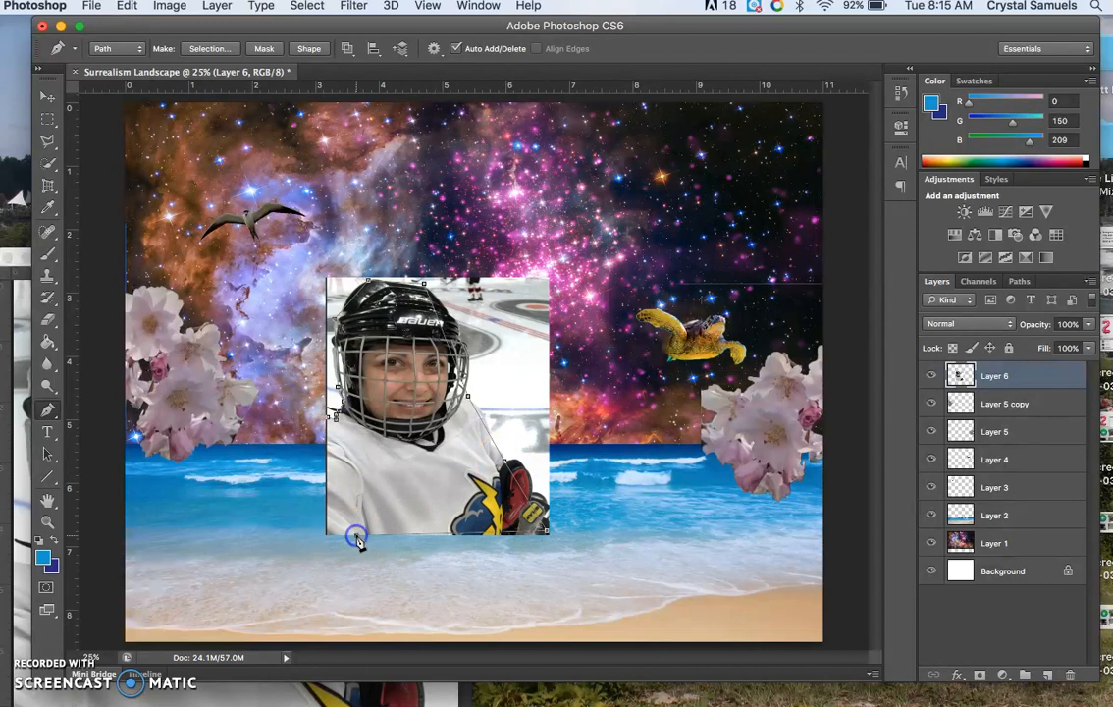
left_click(324, 536)
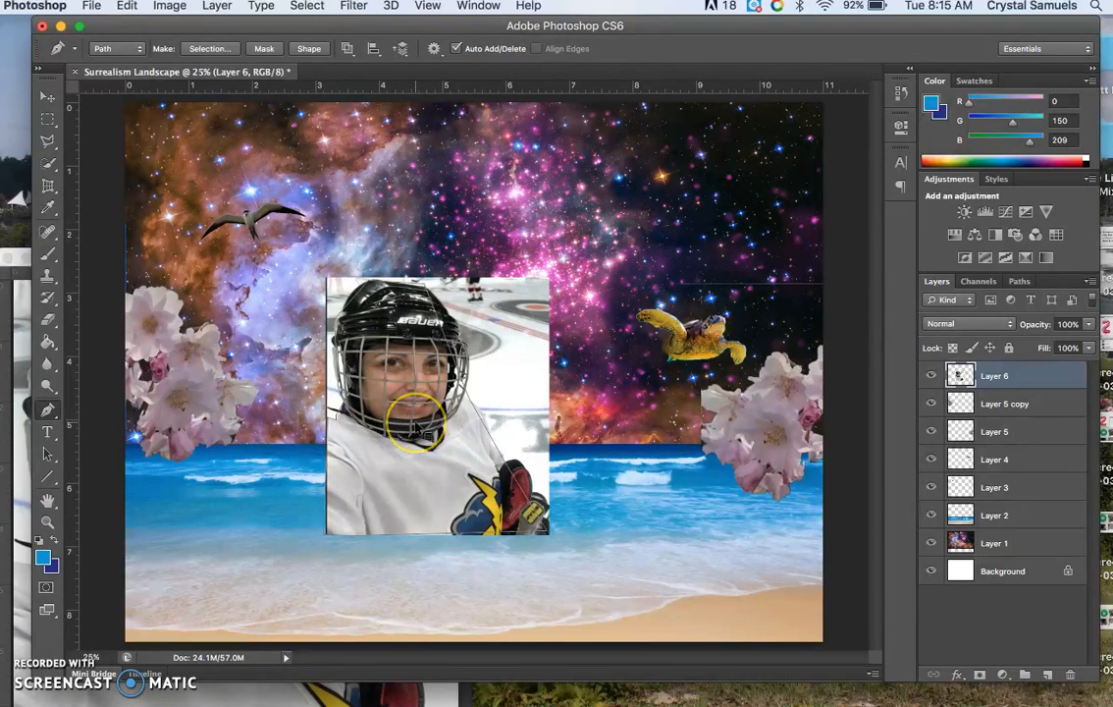
right_click(416, 426)
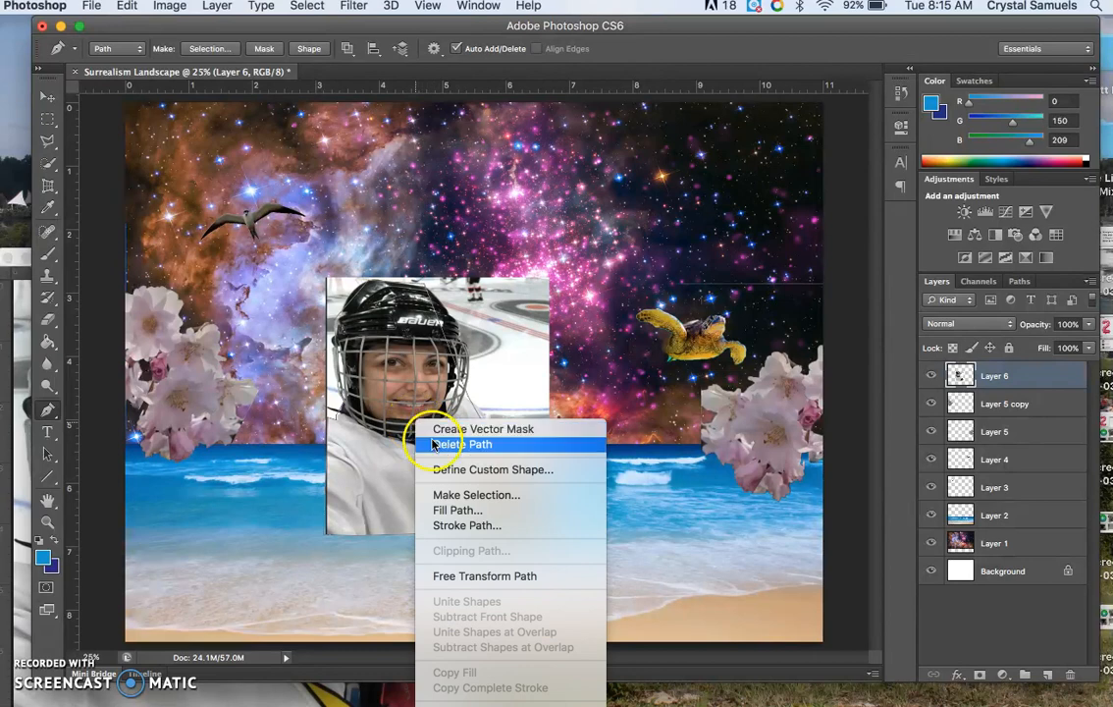
left_click(473, 495)
left_click(648, 297)
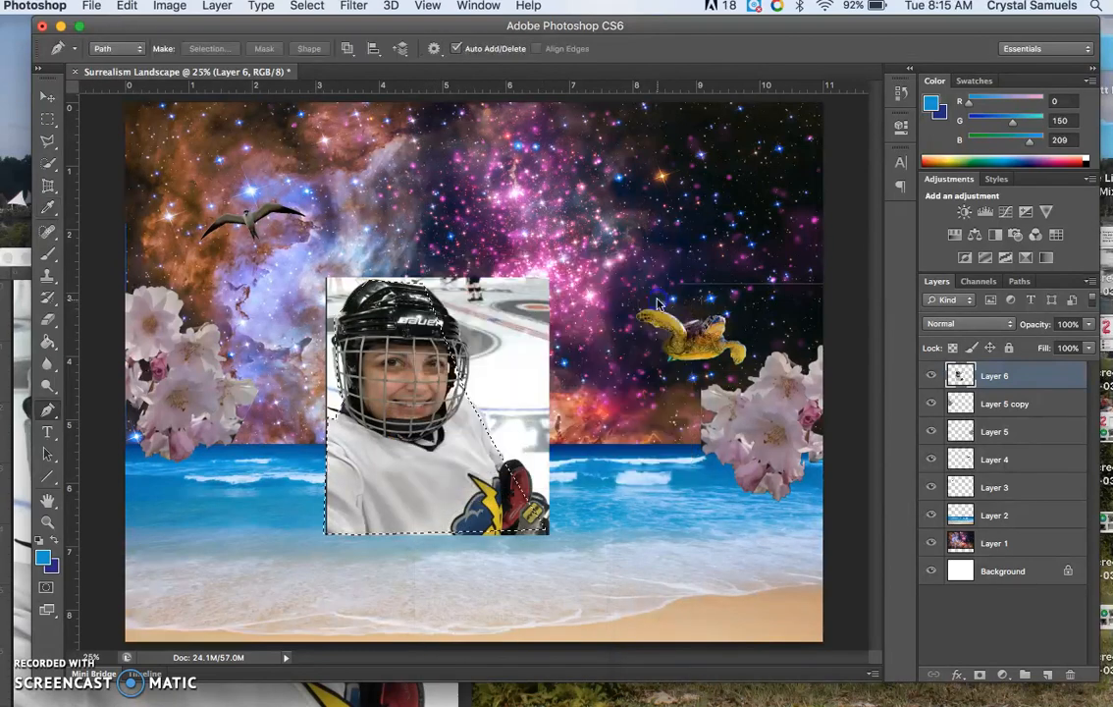
Invert the selection, delete the ice rink background around the hockey player, and deselect
left_click(307, 7)
left_click(316, 75)
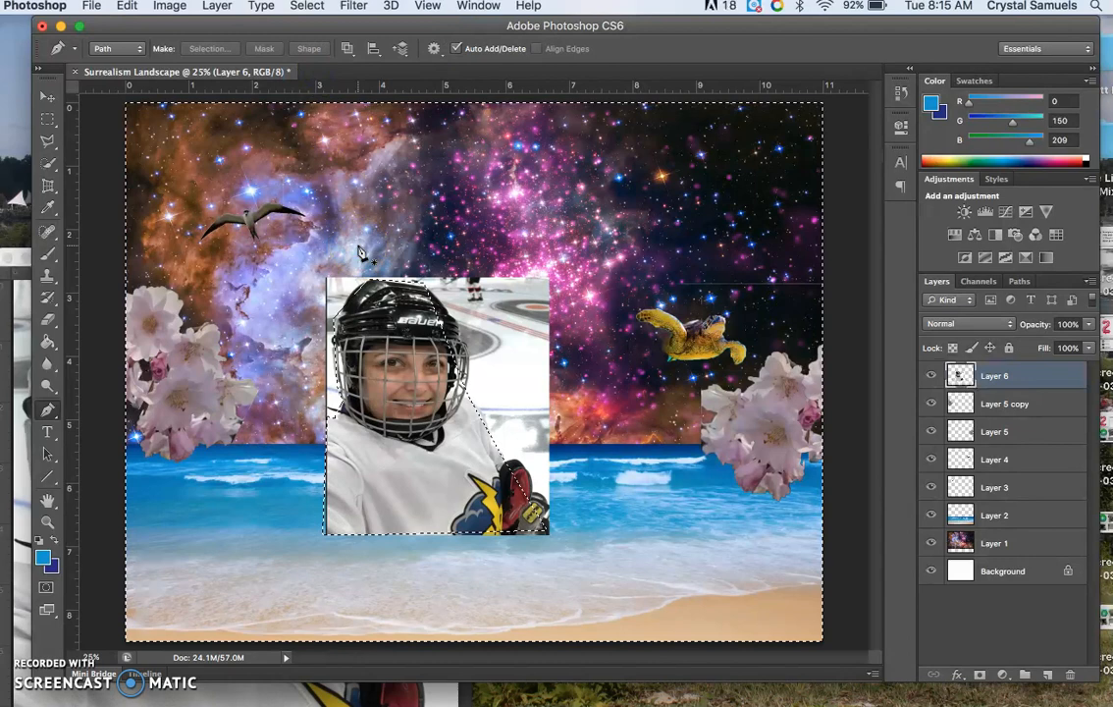
key("Delete")
left_click(283, 204)
key("super+d")
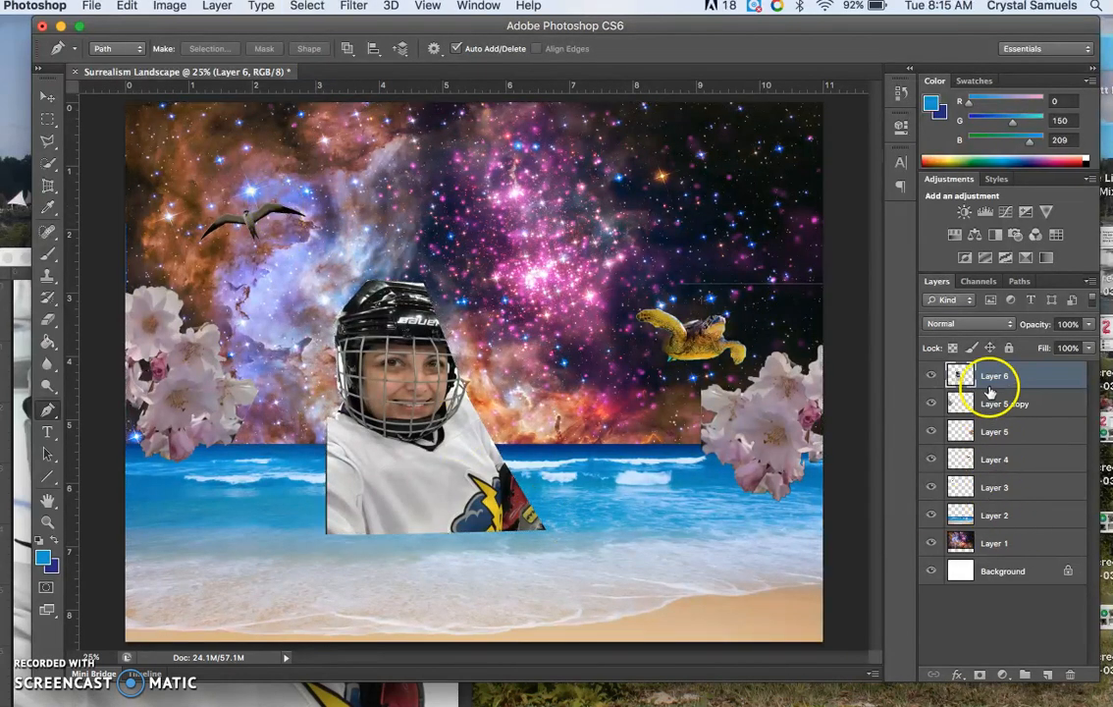
left_click(998, 512)
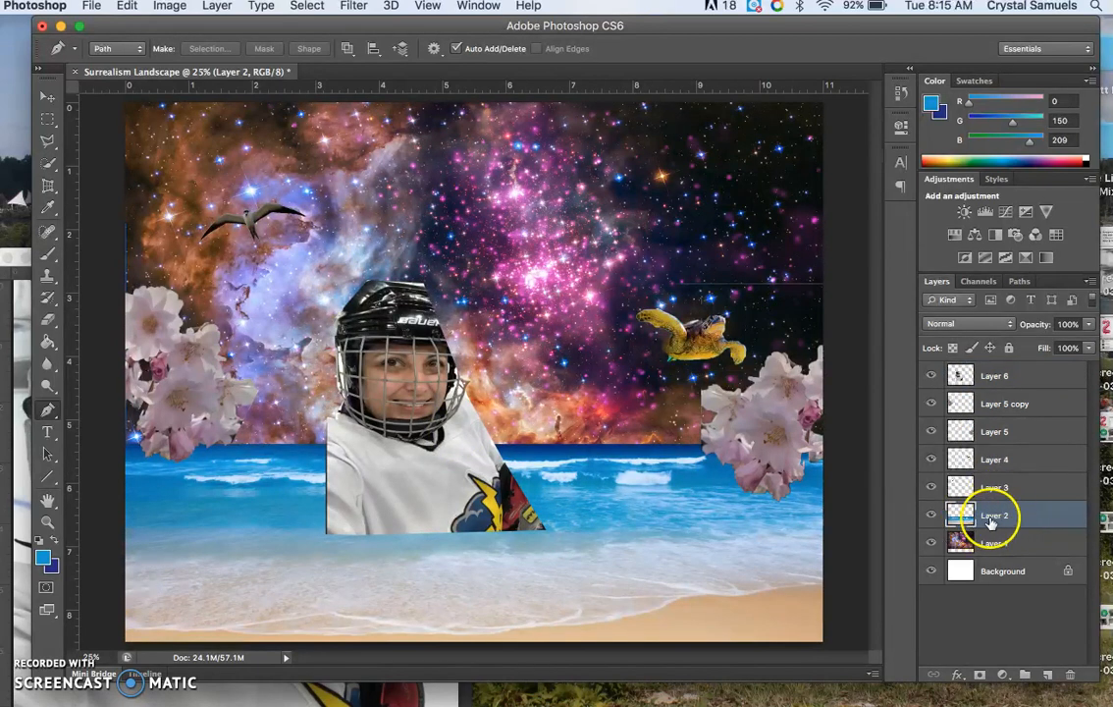
right_click(1028, 520)
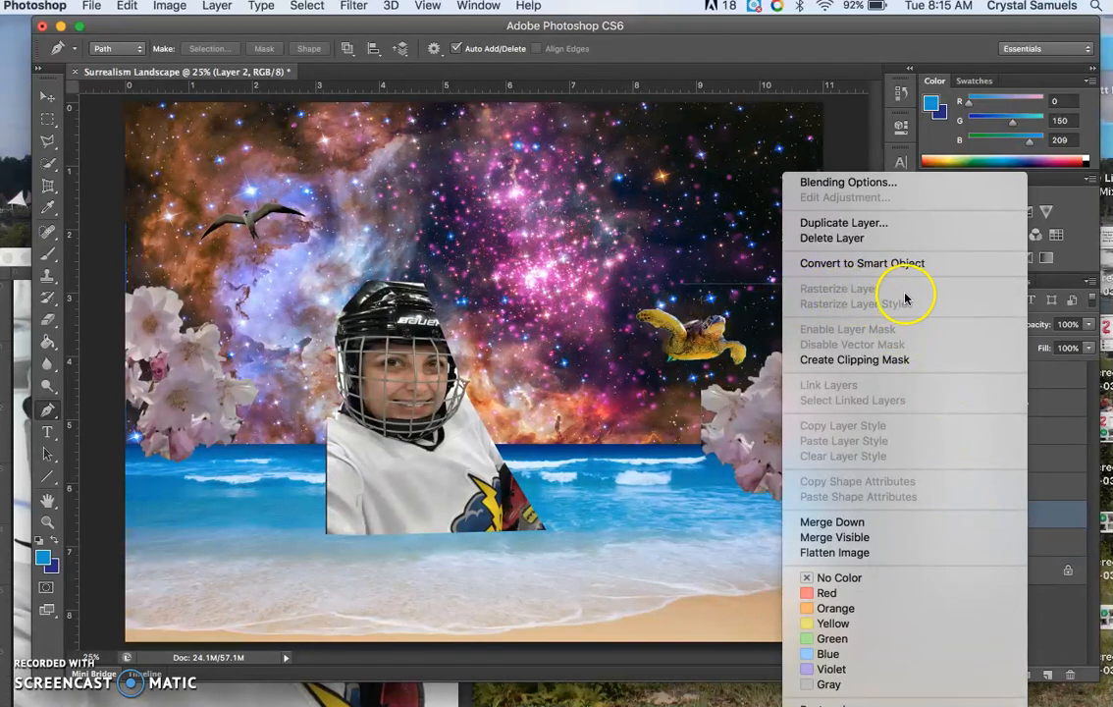
left_click(1094, 415)
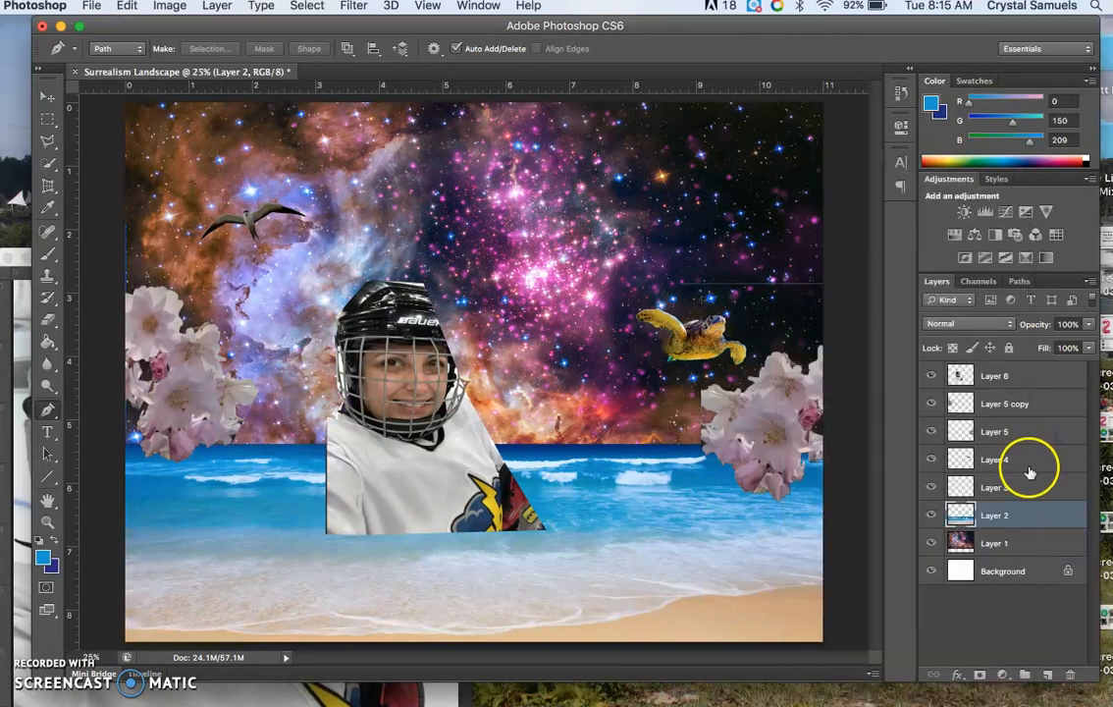
Select Layer 5 with the right-hand blossoms and open its layer commands
left_click(1029, 462)
left_click(1011, 430)
right_click(1010, 430)
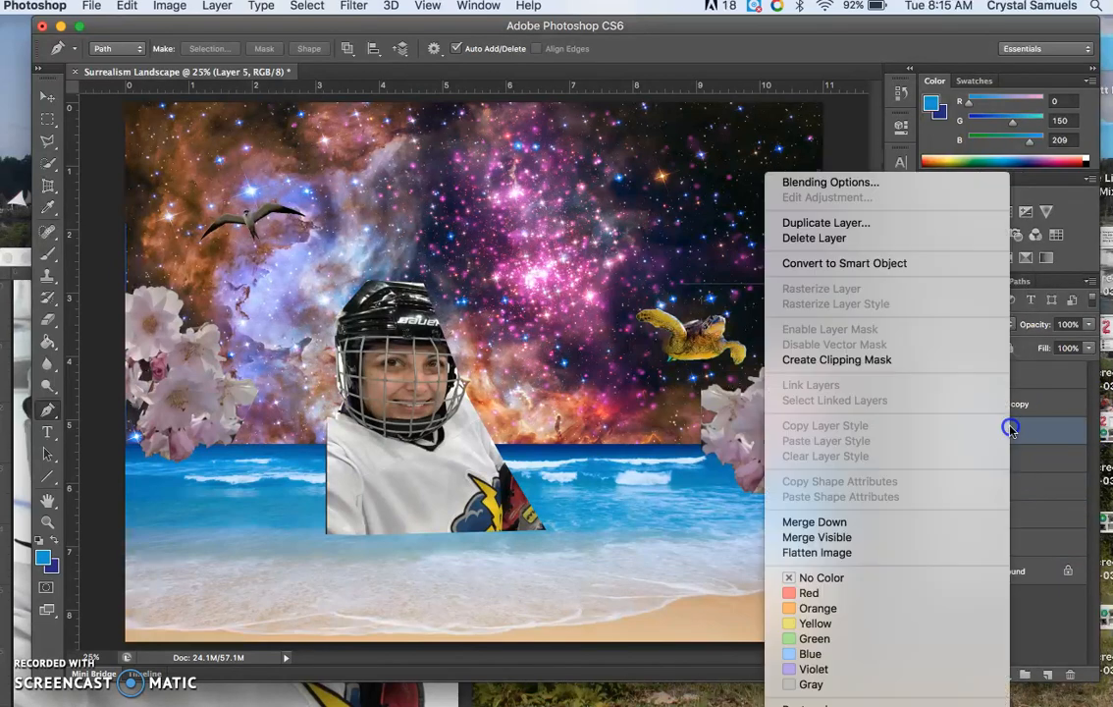